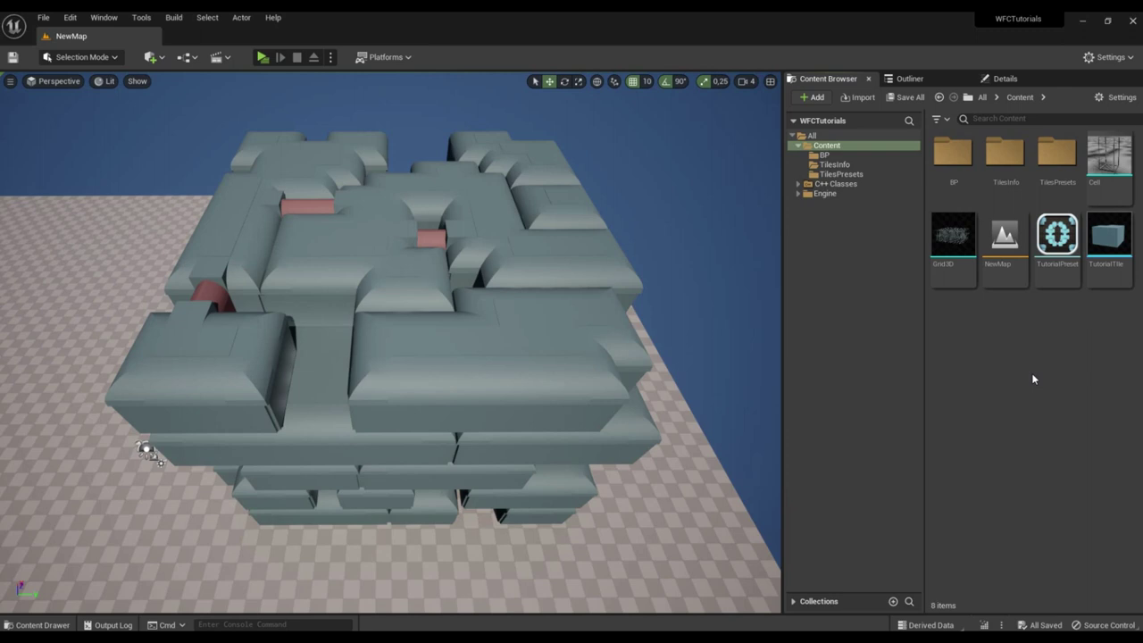
- Open BP_WFCActor from the BP folder, review its WFCRectangleWave component's settings, and close the blueprint
{"action": "left_click", "coordinate": [880, 157]}
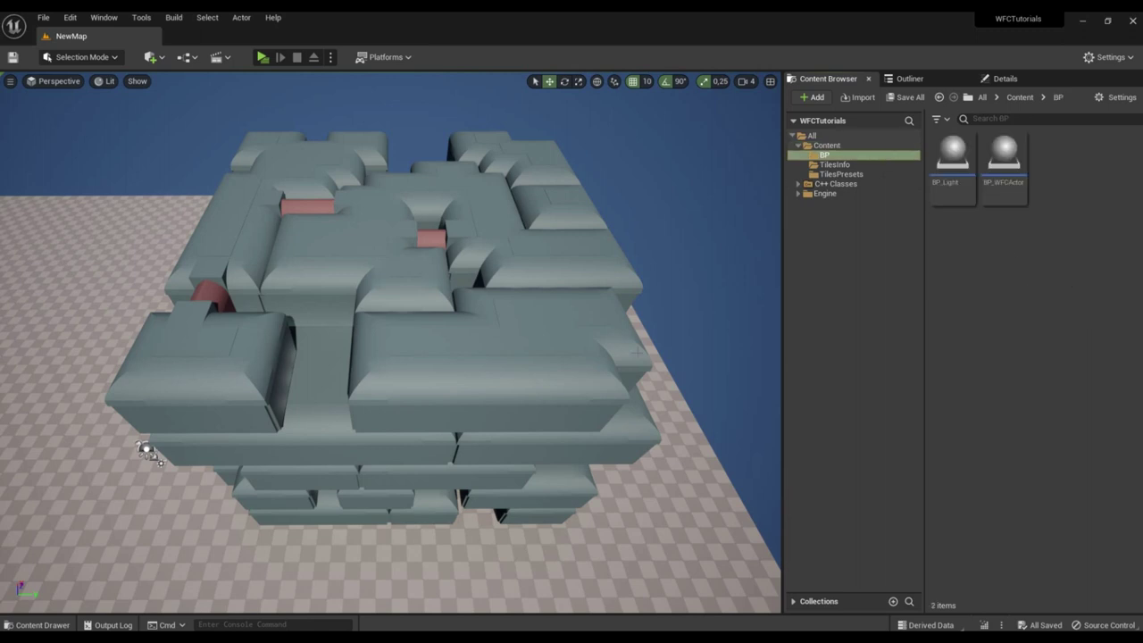
{"action": "double_click", "coordinate": [1019, 185]}
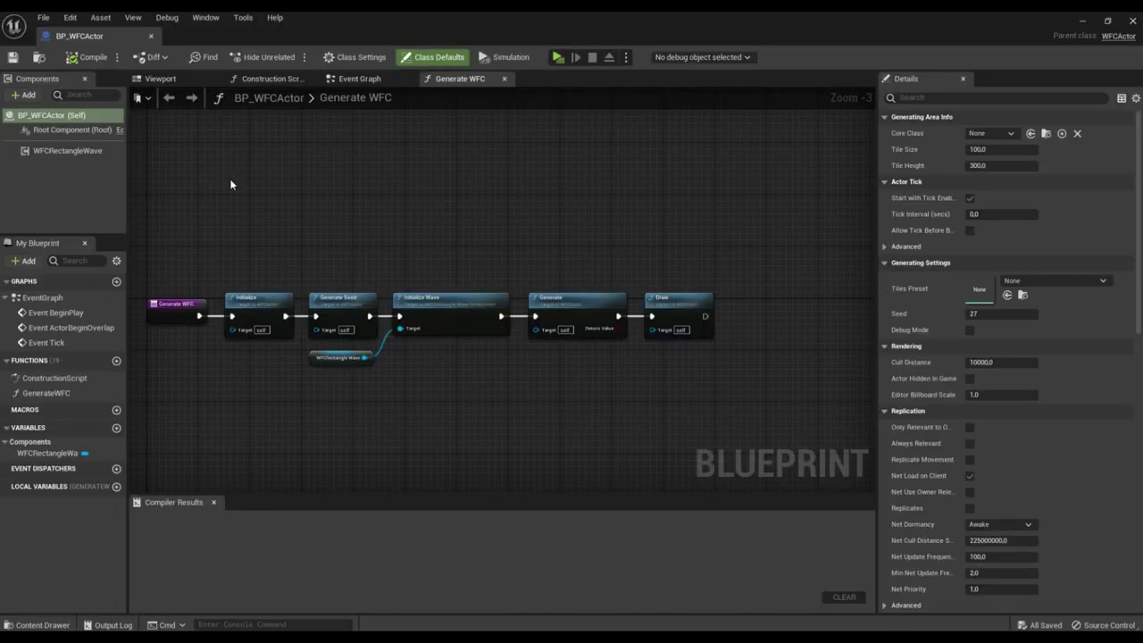
{"action": "left_click", "coordinate": [53, 155]}
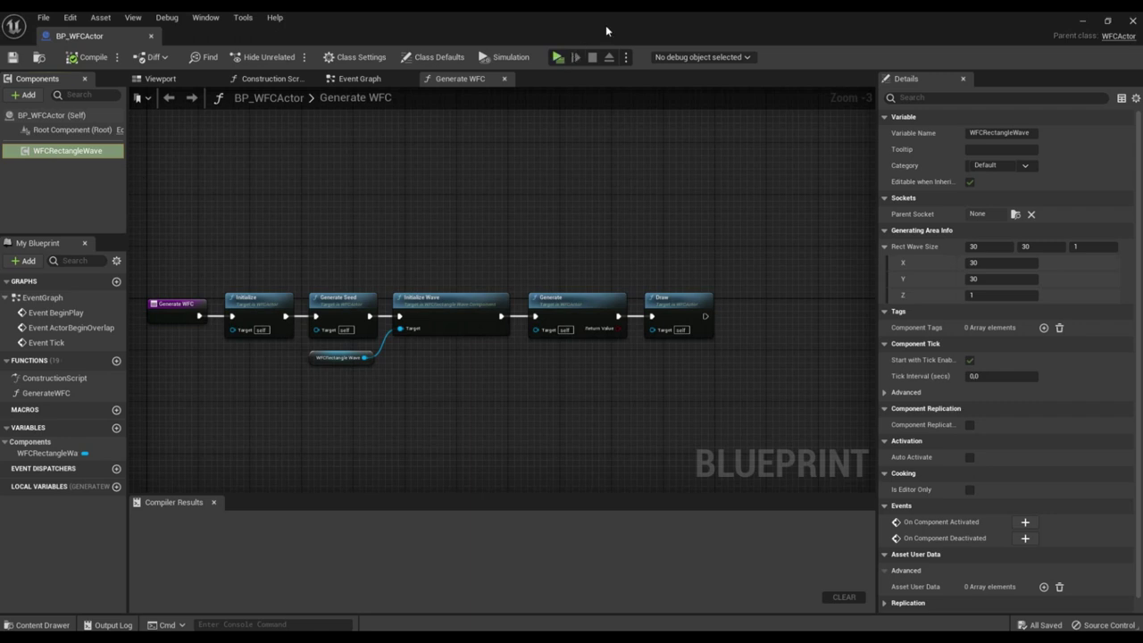
{"action": "left_click", "coordinate": [1133, 24]}
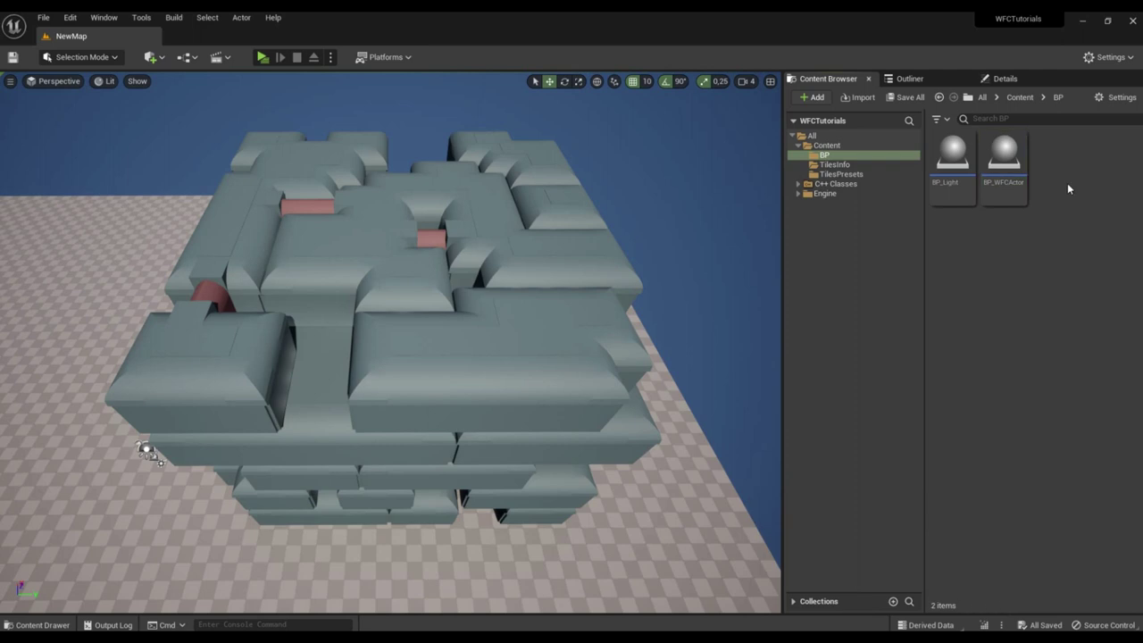
- Create a blueprint class in the BP folder with WFCActor as its parent and name it BP_WFCDependentActor
{"action": "right_click", "coordinate": [1067, 188]}
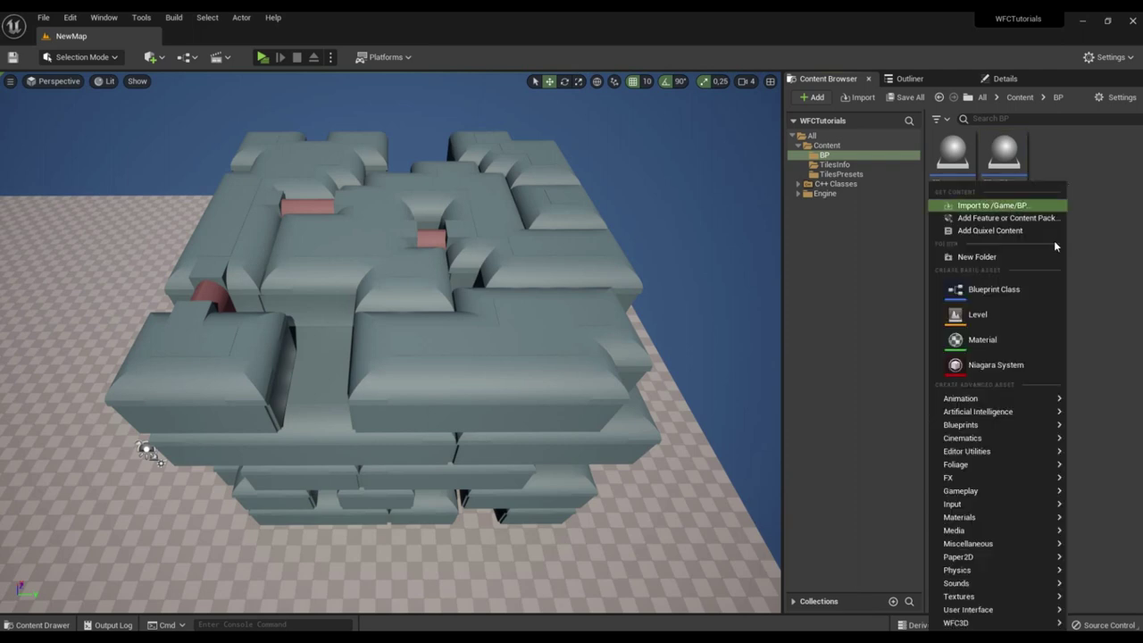
{"action": "left_click", "coordinate": [1045, 290]}
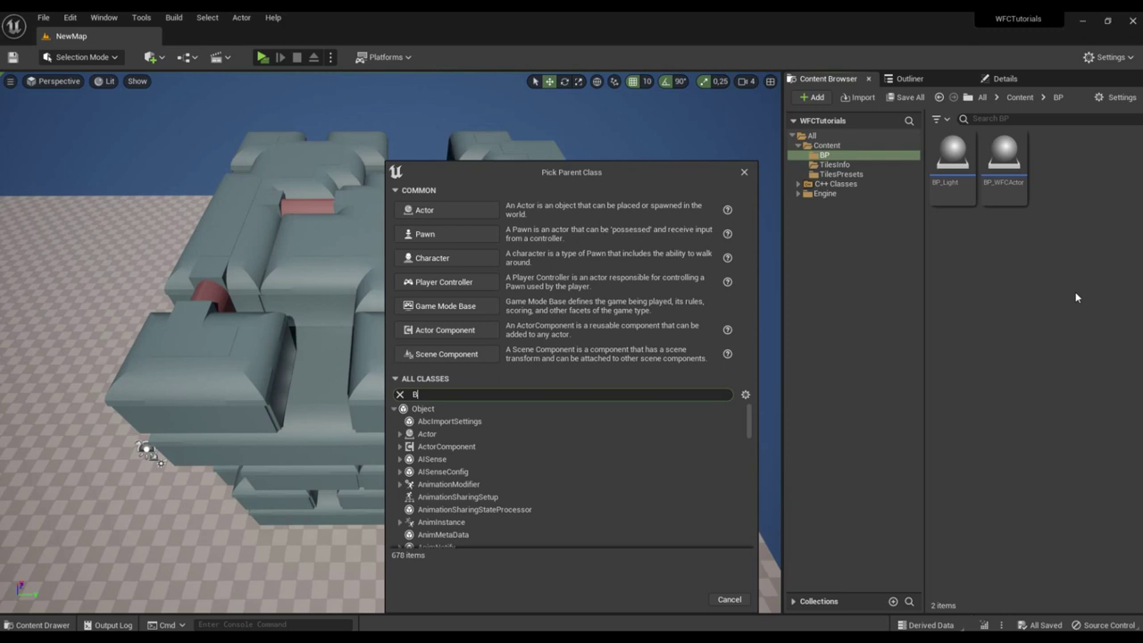
{"action": "type", "text": "WF"}
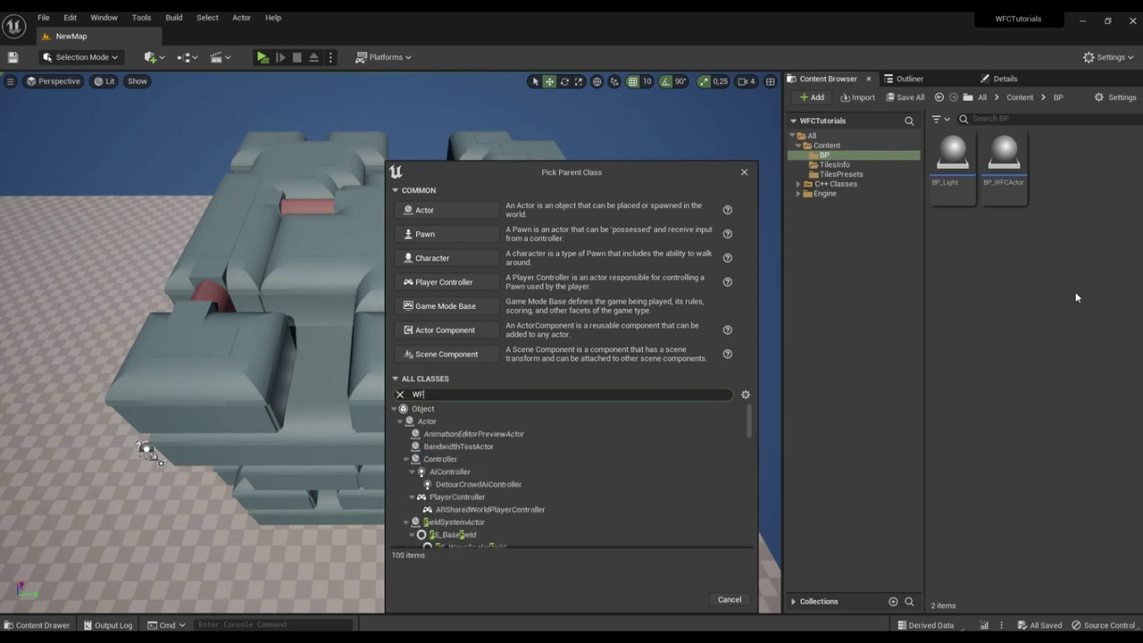
{"action": "type", "text": "CAC"}
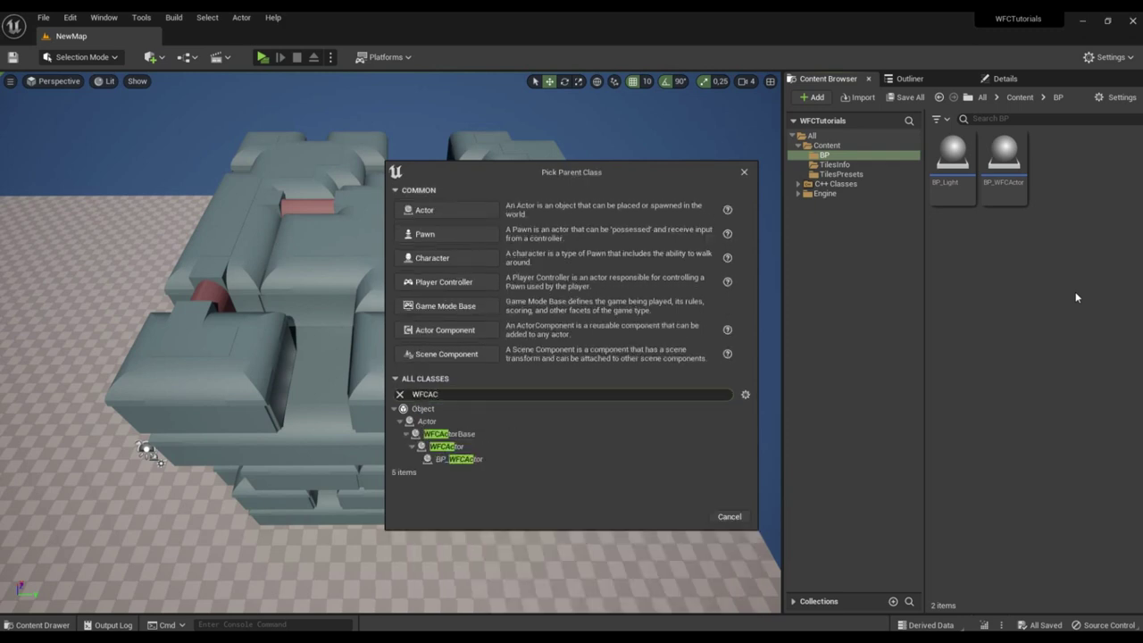
{"action": "left_click", "coordinate": [446, 446]}
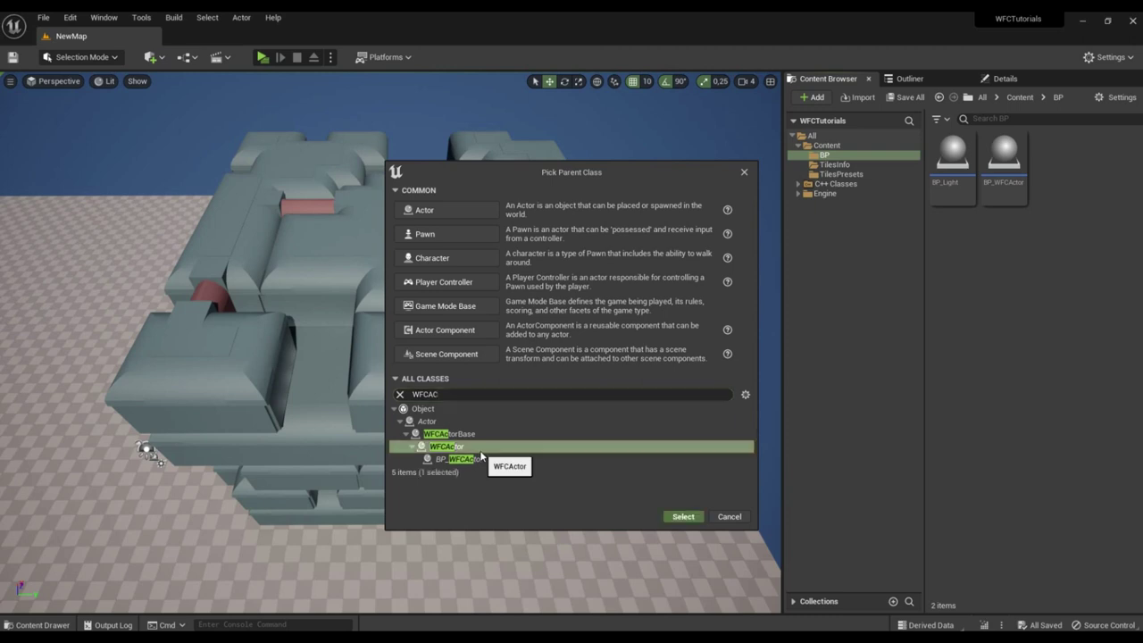
{"action": "left_click", "coordinate": [678, 517]}
{"action": "type", "text": "BP_W"}
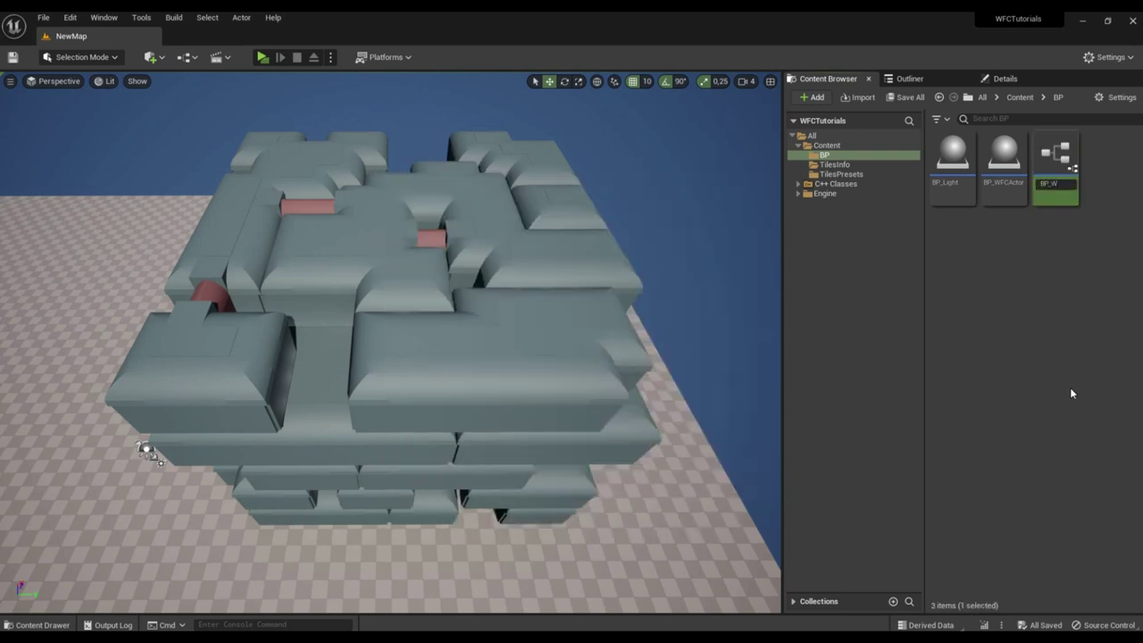
{"action": "type", "text": "FCDepen"}
{"action": "type", "text": "dentActor"}
{"action": "key", "text": "Return"}
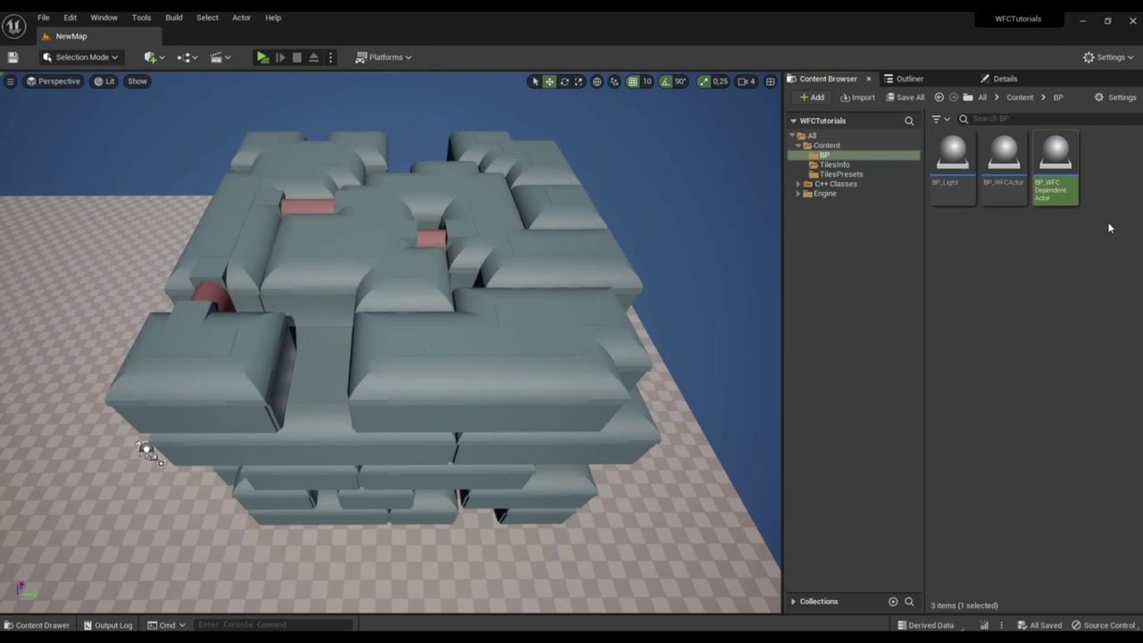
- Add a WFCDependentWave component to the BP_WFCDependentActor blueprint and compile it
{"action": "double_click", "coordinate": [1056, 165]}
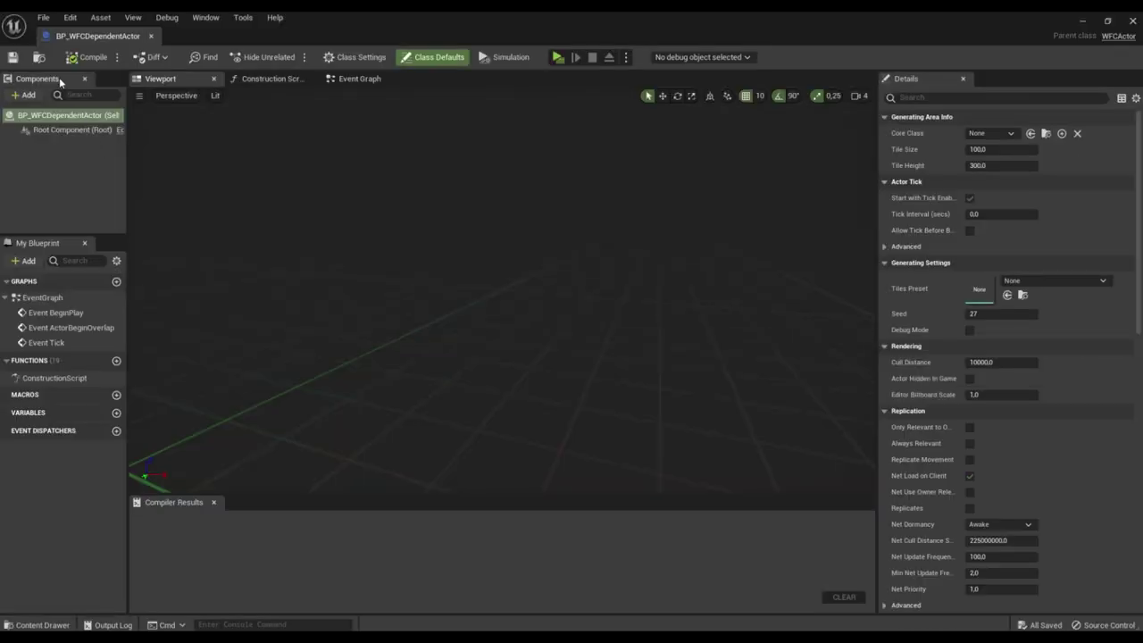
{"action": "left_click", "coordinate": [23, 95]}
{"action": "type", "text": "WFC"}
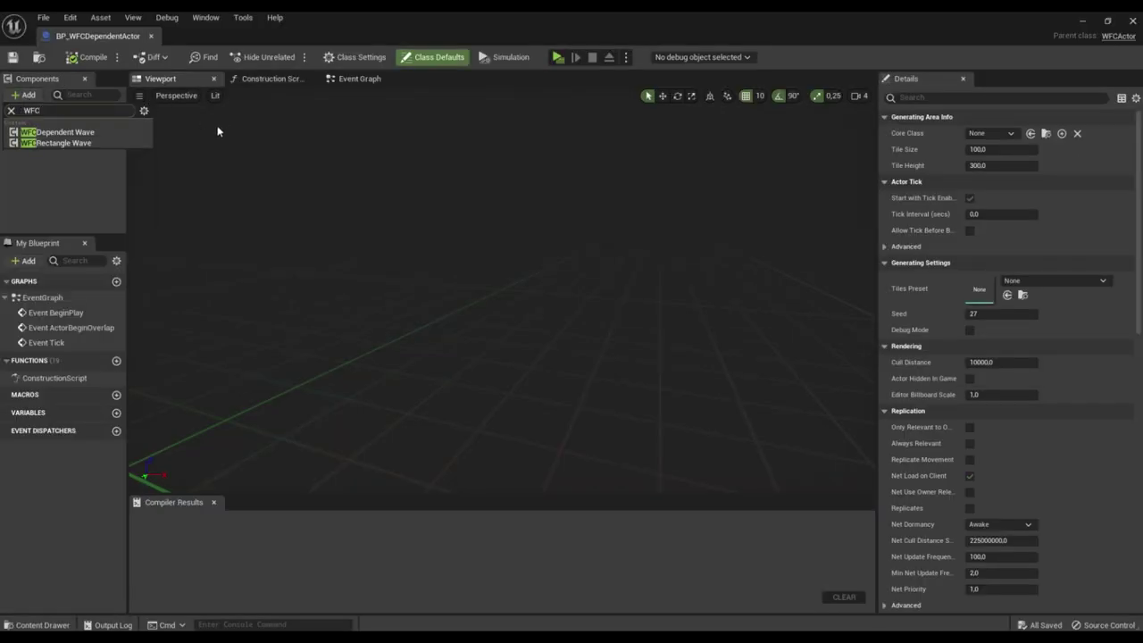
{"action": "left_click", "coordinate": [78, 133]}
{"action": "left_click", "coordinate": [63, 186]}
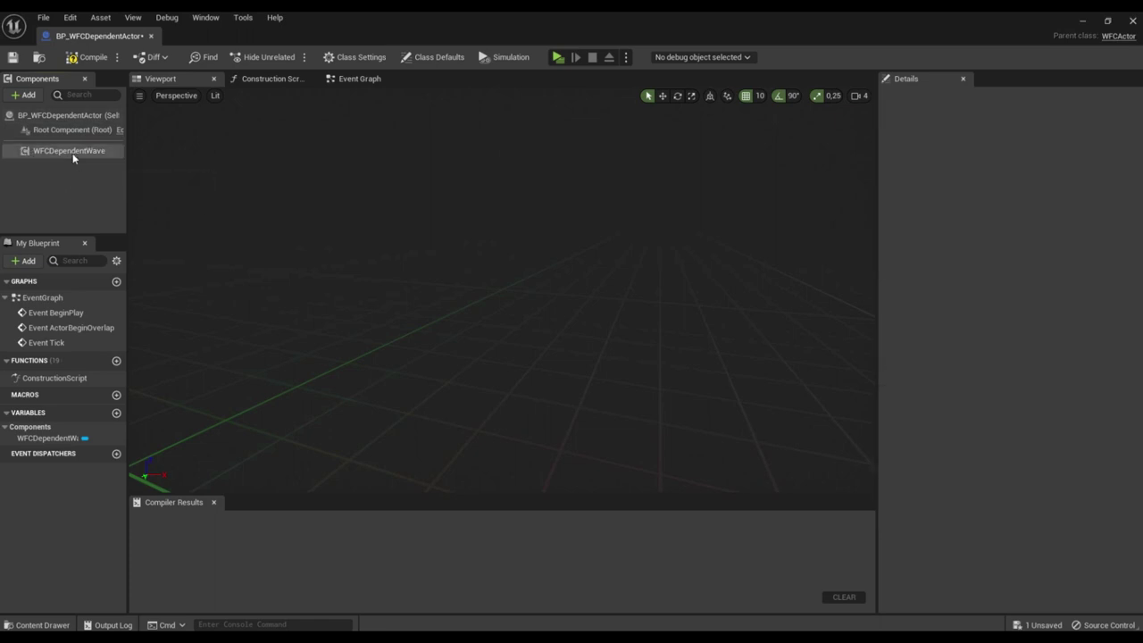
{"action": "left_click", "coordinate": [74, 157]}
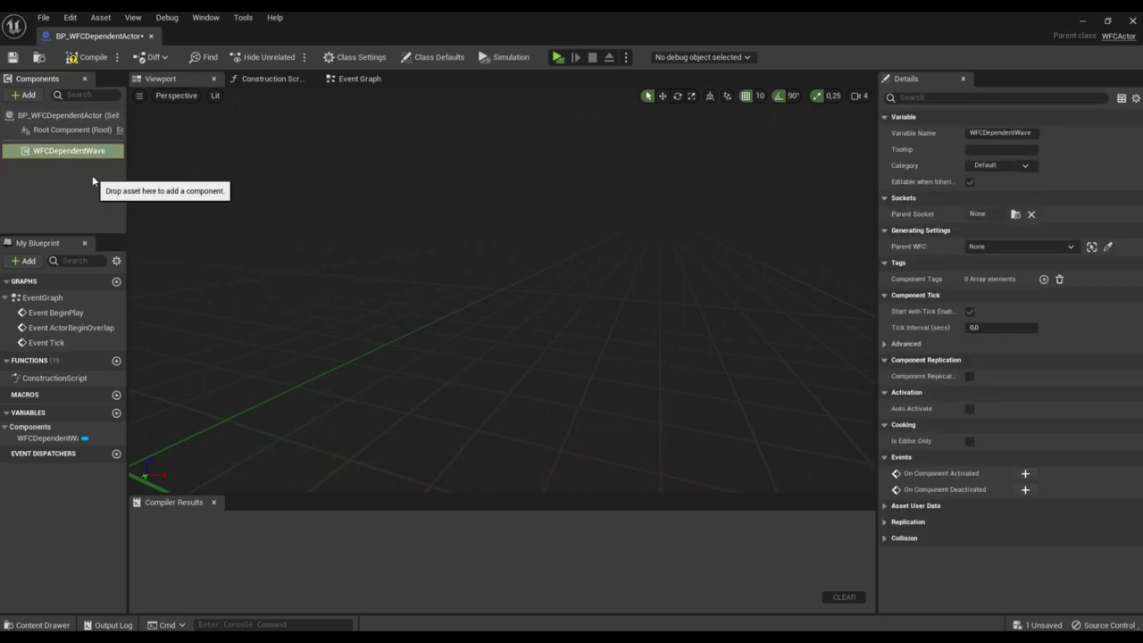
{"action": "left_click", "coordinate": [92, 175]}
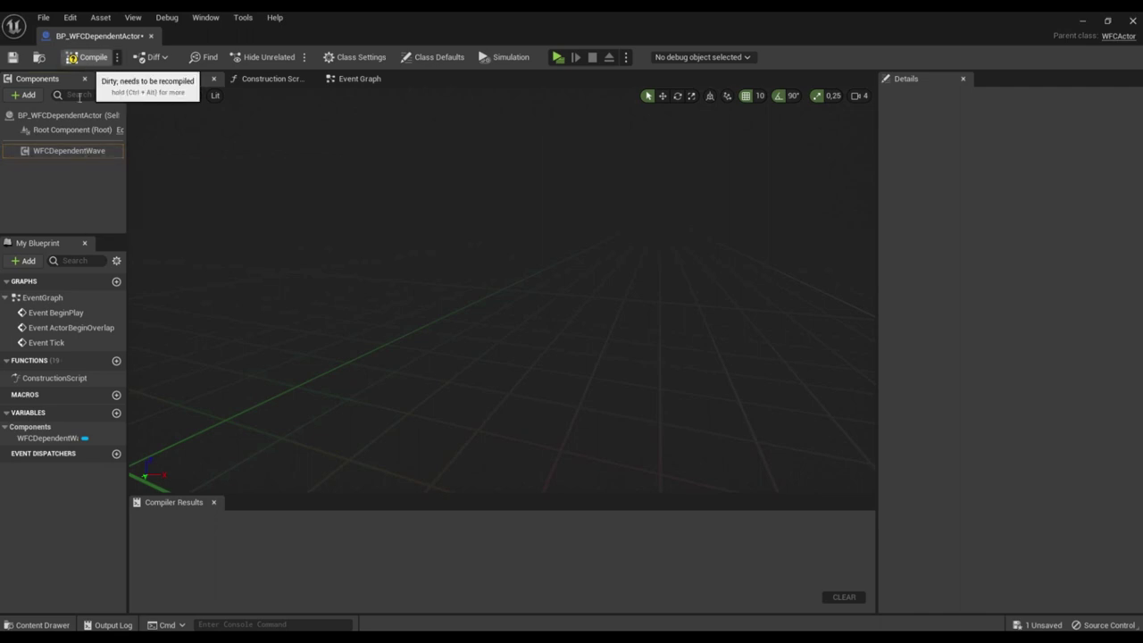
{"action": "left_click", "coordinate": [75, 59]}
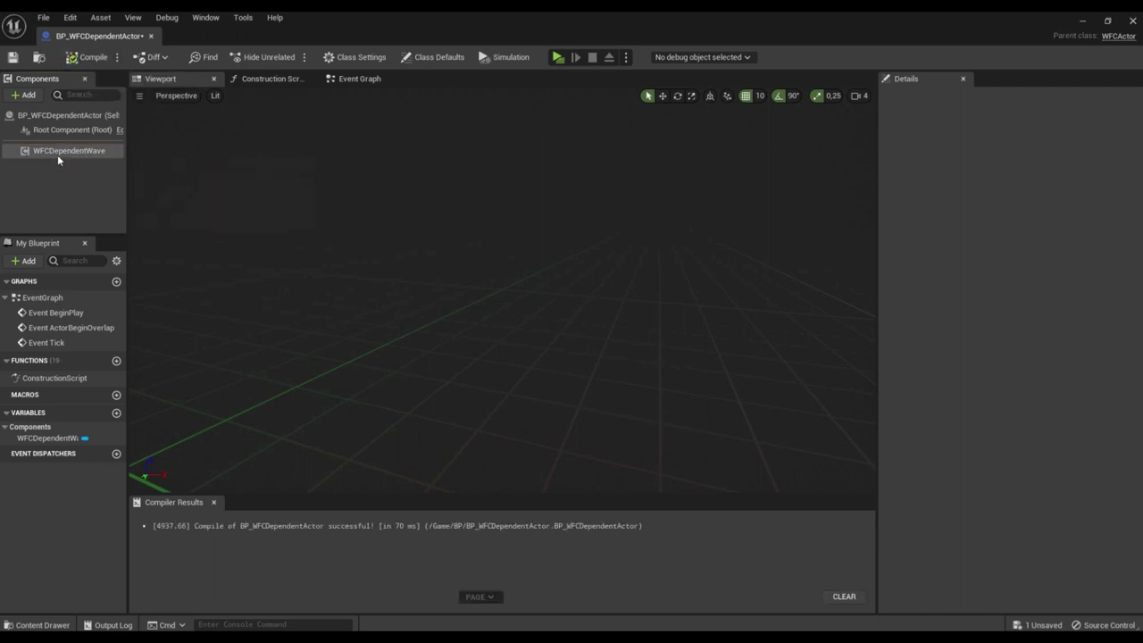
{"action": "left_click", "coordinate": [59, 154]}
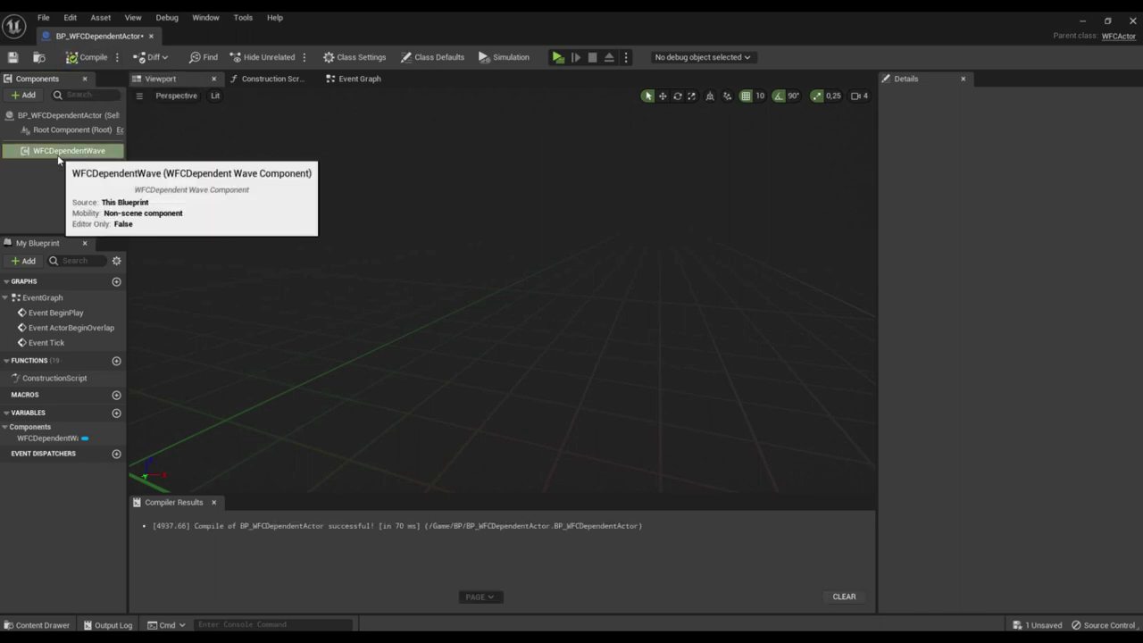
- Add a function named GenerateWFC to BP_WFCDependentActor and make it callable in the editor
{"action": "left_click", "coordinate": [116, 363]}
{"action": "type", "text": "G"}
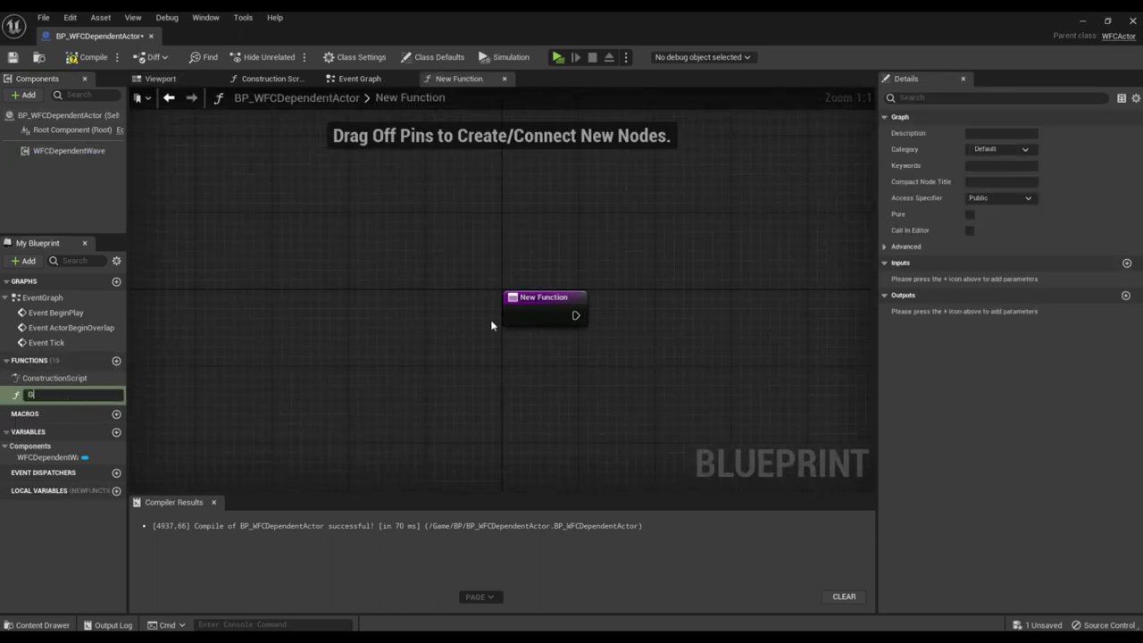
{"action": "type", "text": "enerateWFC"}
{"action": "key", "text": "Return"}
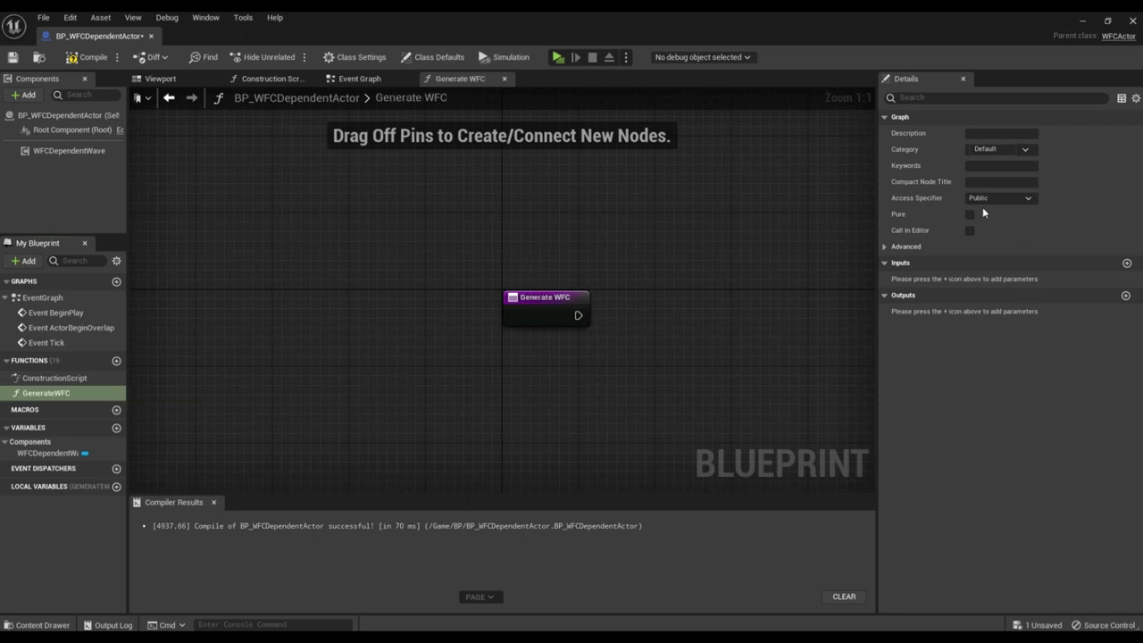
{"action": "left_click", "coordinate": [970, 231]}
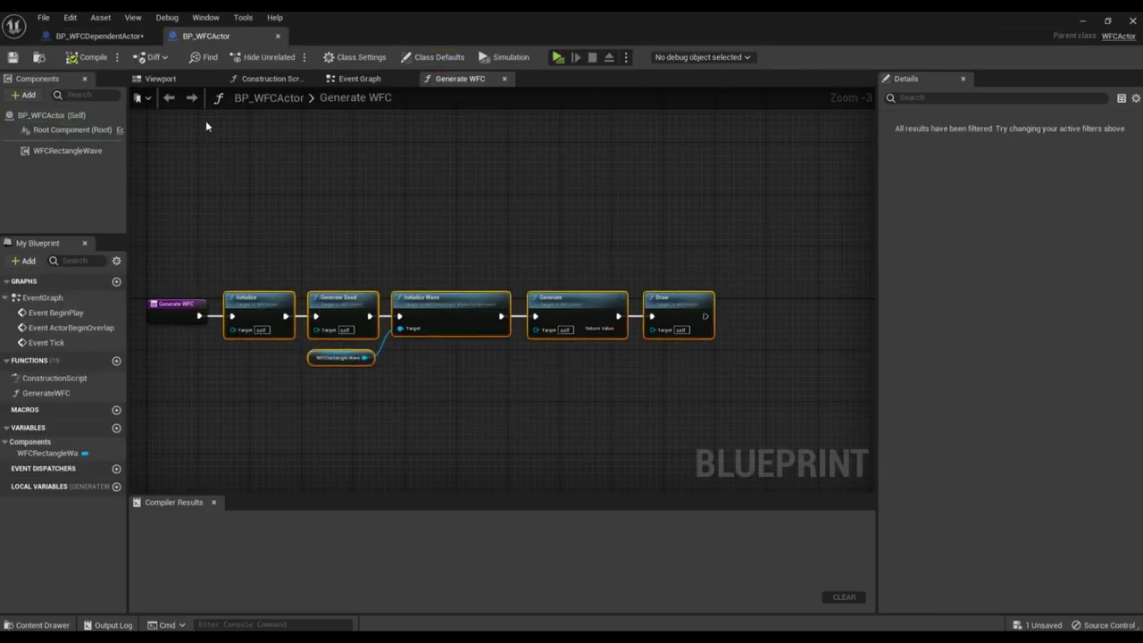
- Paste the nodes copied from BP_WFCActor into BP_WFCDependentActor's Generate WFC function and connect Initialize to the entry node
{"action": "left_click", "coordinate": [130, 37]}
{"action": "right_click_drag", "start_coordinate": [628, 338], "coordinate": [302, 308]}
{"action": "key", "text": "ctrl+v"}
{"action": "left_click_drag", "start_coordinate": [319, 301], "coordinate": [510, 272]}
{"action": "left_click", "coordinate": [245, 308]}
{"action": "left_click_drag", "start_coordinate": [252, 290], "coordinate": [292, 291]}
{"action": "right_click_drag", "start_coordinate": [566, 380], "coordinate": [485, 362]}
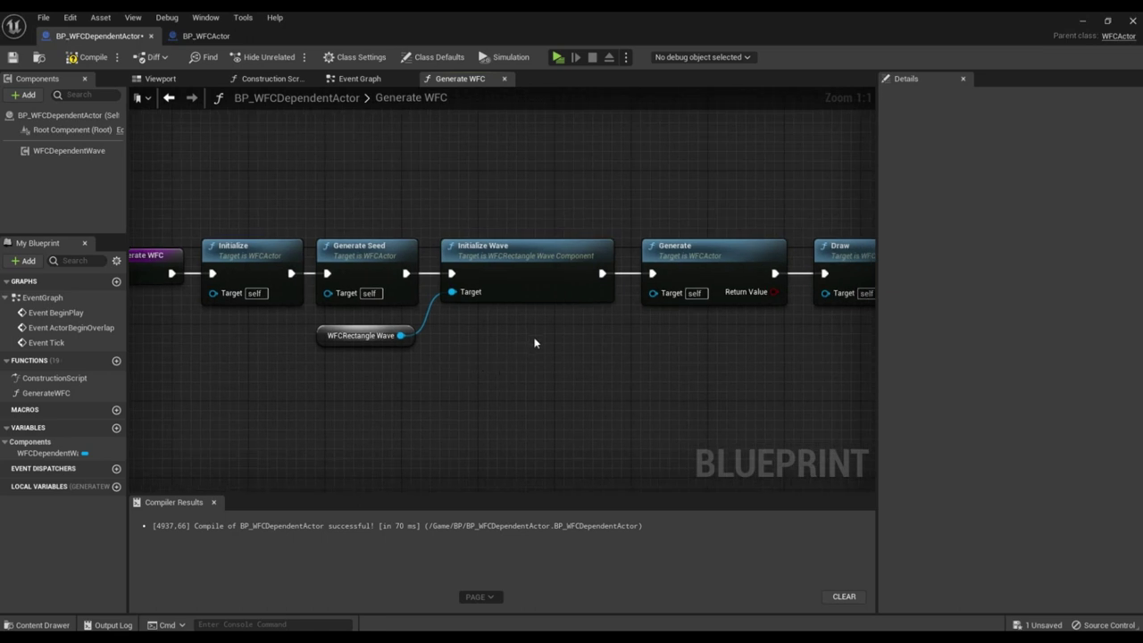
- Delete the Initialize Wave and WFCRectangle Wave nodes from the Generate WFC graph
{"action": "scroll", "coordinate": [534, 342], "scroll_direction": "down", "scroll_amount": 2}
{"action": "left_click", "coordinate": [536, 266]}
{"action": "key", "text": "Delete"}
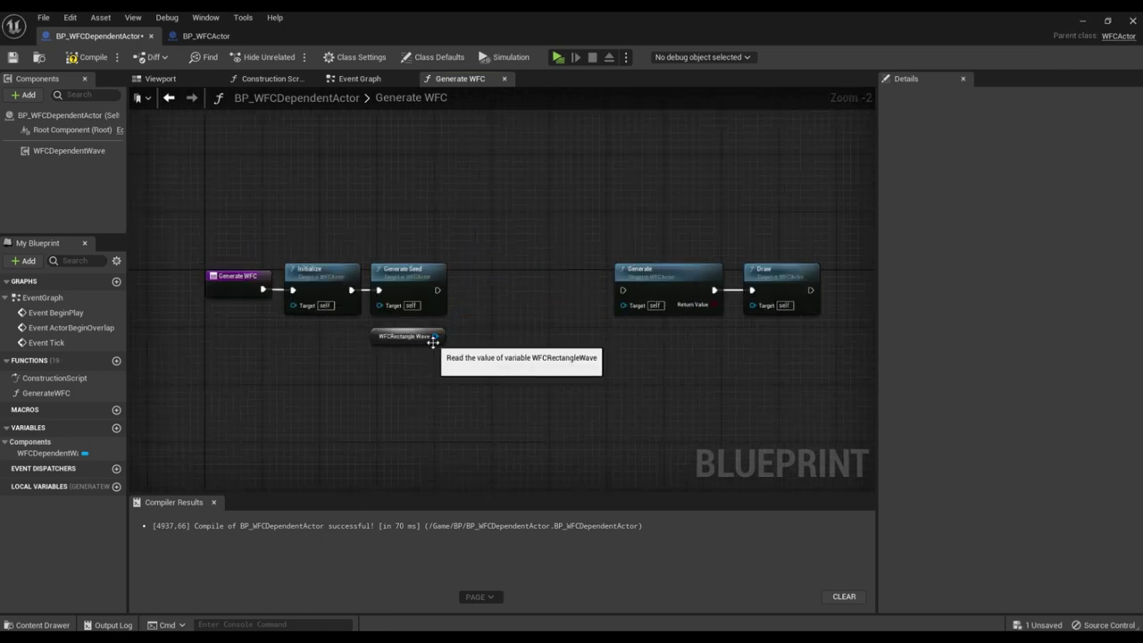
{"action": "left_click", "coordinate": [432, 339]}
{"action": "key", "text": "Delete"}
- Place a WFCDependentWave reference below Generate Seed and add a Setup States node that uses it as target
{"action": "left_click_drag", "start_coordinate": [83, 152], "coordinate": [508, 294]}
{"action": "left_click", "coordinate": [385, 352]}
{"action": "type", "text": "S"}
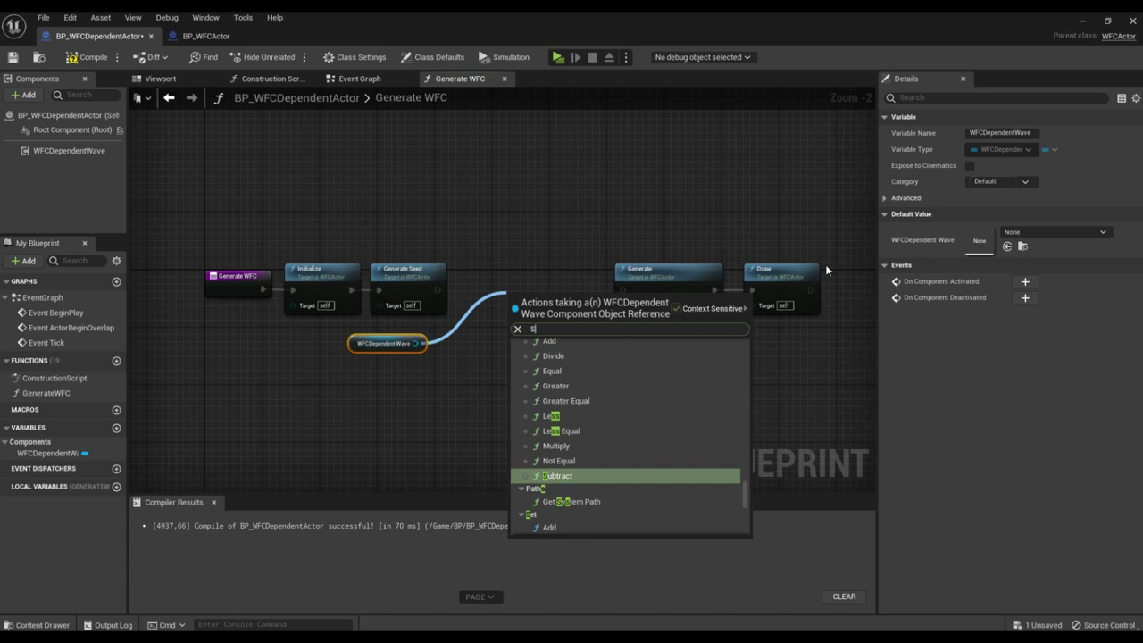
{"action": "type", "text": "eti"}
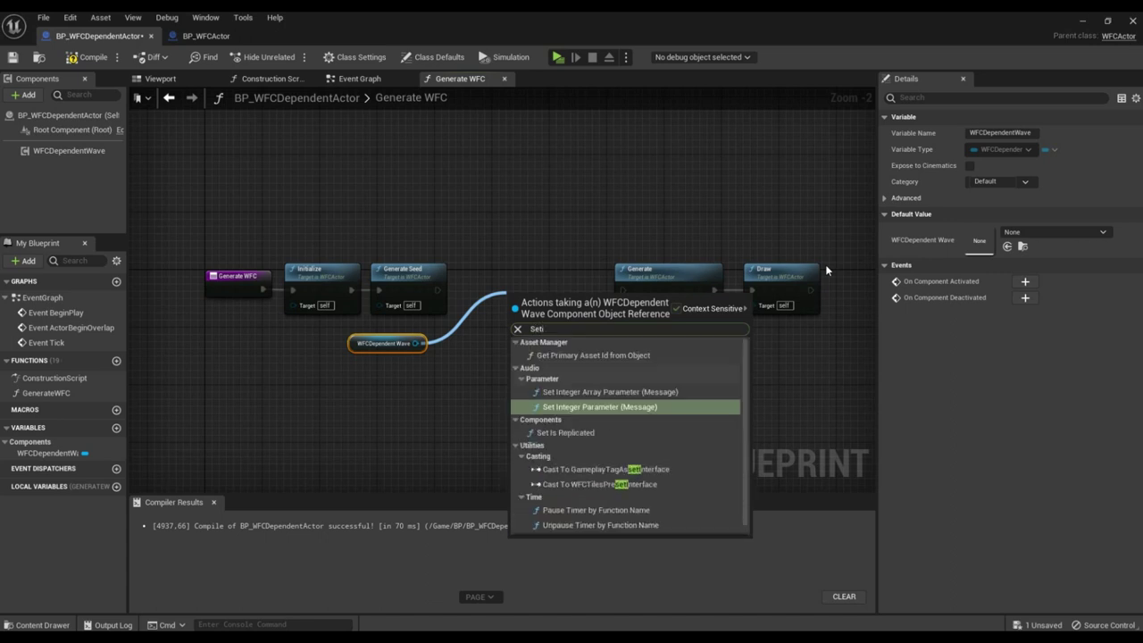
{"action": "key", "text": "BackSpace"}
{"action": "type", "text": "up"}
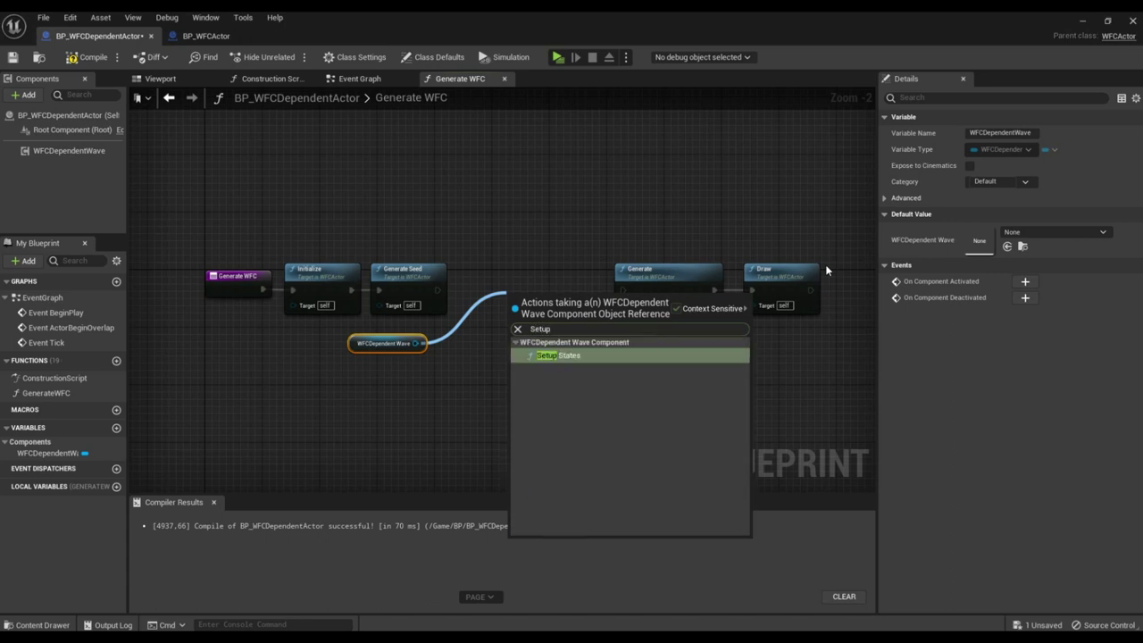
{"action": "key", "text": "Return"}
- Position the Setup States node between Generate Seed and Generate and wire its execution pins to both
{"action": "left_click_drag", "start_coordinate": [561, 315], "coordinate": [518, 282]}
{"action": "left_click_drag", "start_coordinate": [437, 289], "coordinate": [472, 289]}
{"action": "left_click_drag", "start_coordinate": [582, 292], "coordinate": [623, 292]}
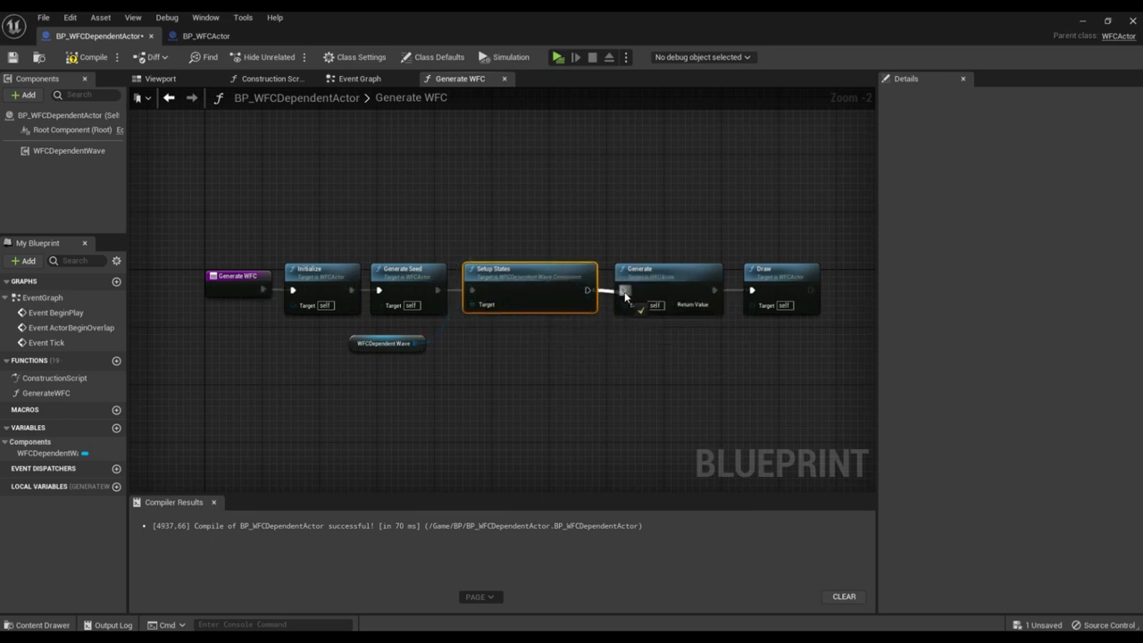
- Compile and save BP_WFCDependentActor, and close the blueprint editor
{"action": "left_click", "coordinate": [158, 141]}
{"action": "left_click", "coordinate": [93, 57]}
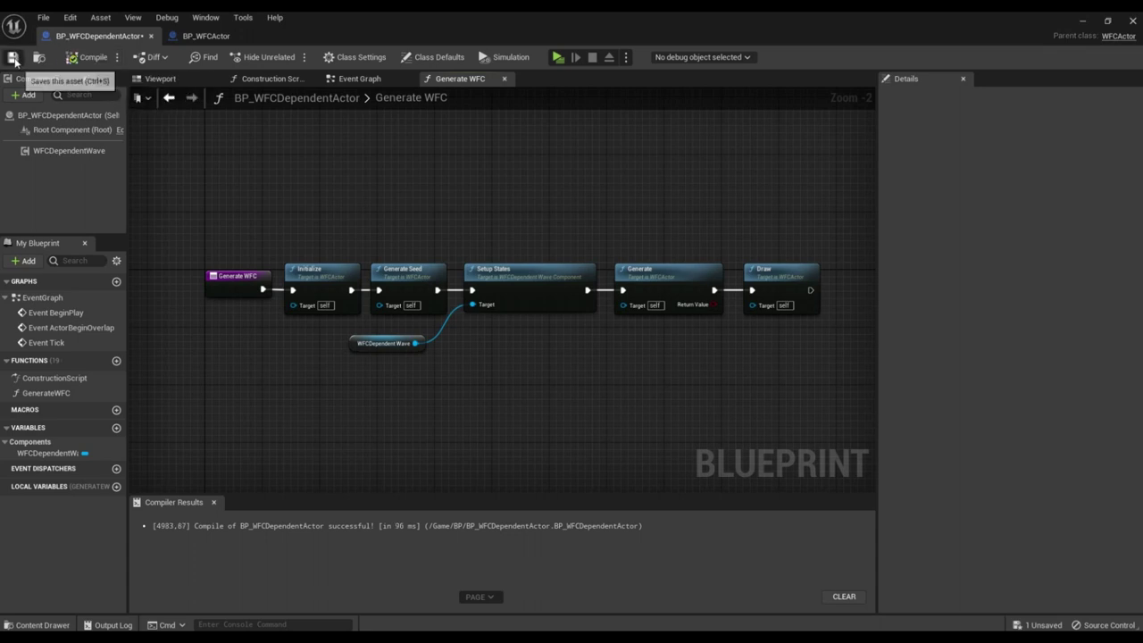
{"action": "left_click", "coordinate": [13, 57]}
{"action": "left_click", "coordinate": [1132, 20]}
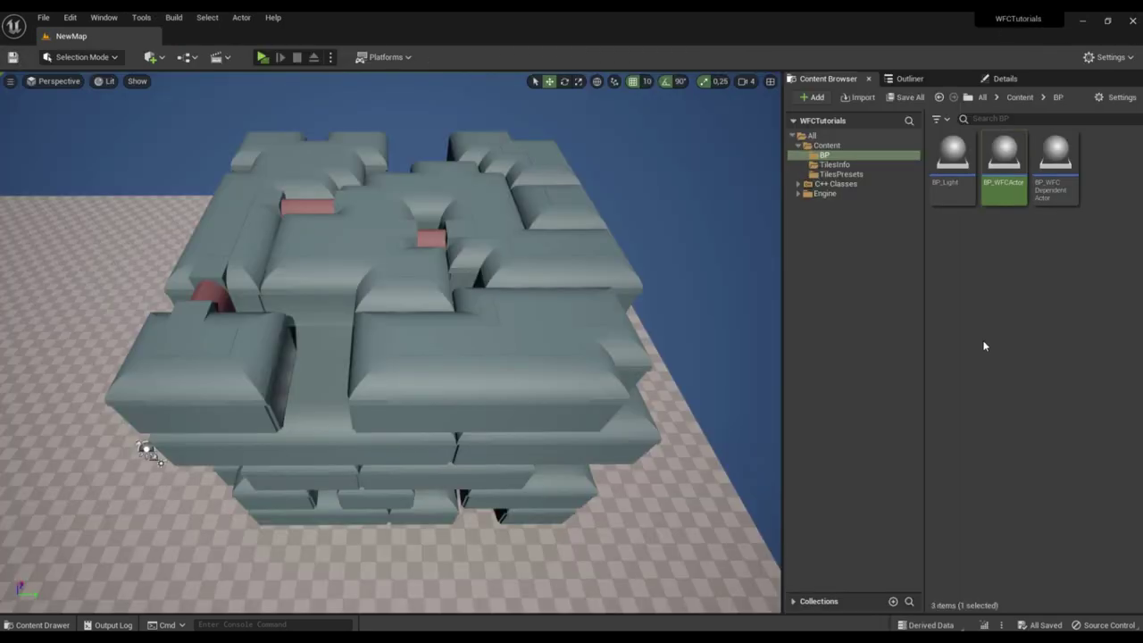
- Create a folder named Decor inside the TilesInfo folder and open it
{"action": "left_click", "coordinate": [839, 166]}
{"action": "right_click", "coordinate": [1054, 423]}
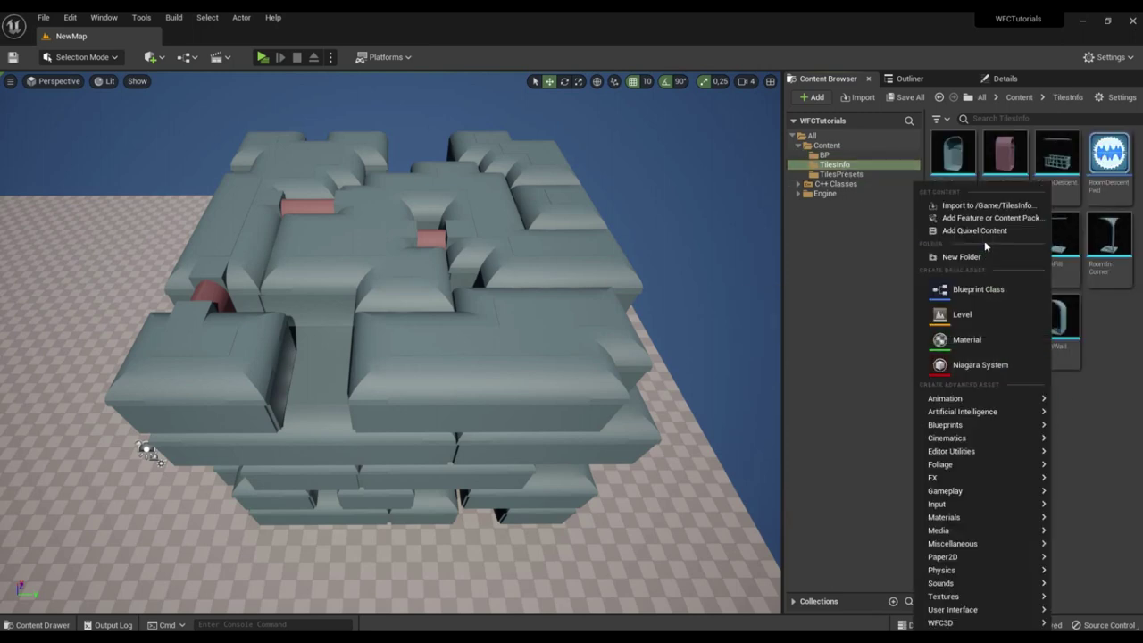
{"action": "left_click", "coordinate": [1078, 426]}
{"action": "right_click", "coordinate": [1006, 417]}
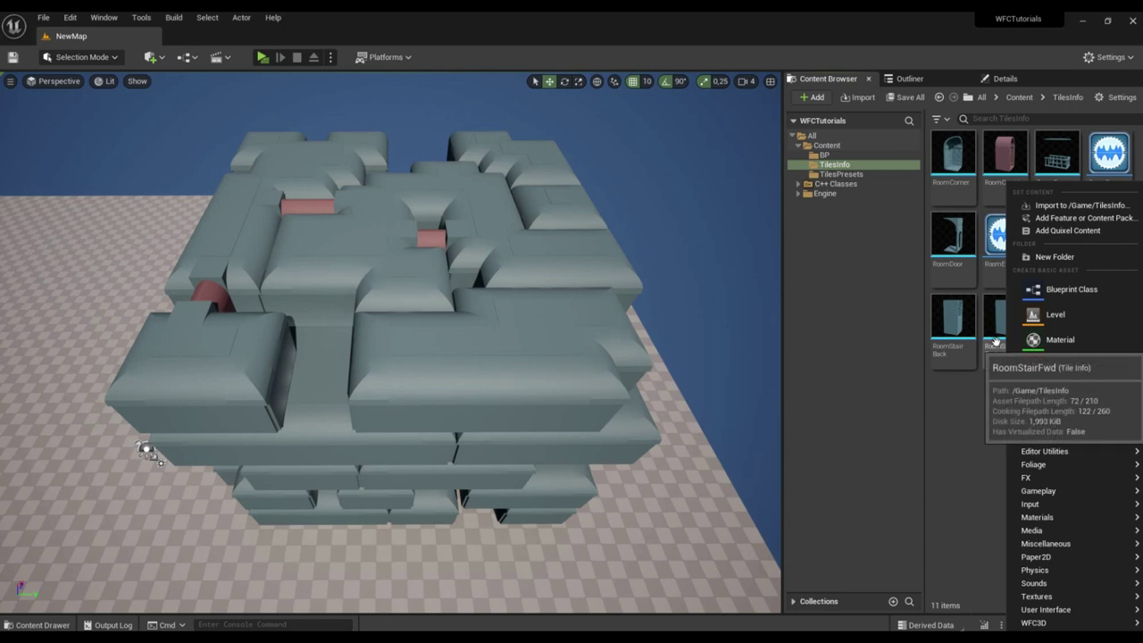
{"action": "left_click", "coordinate": [1055, 257]}
{"action": "type", "text": "De"}
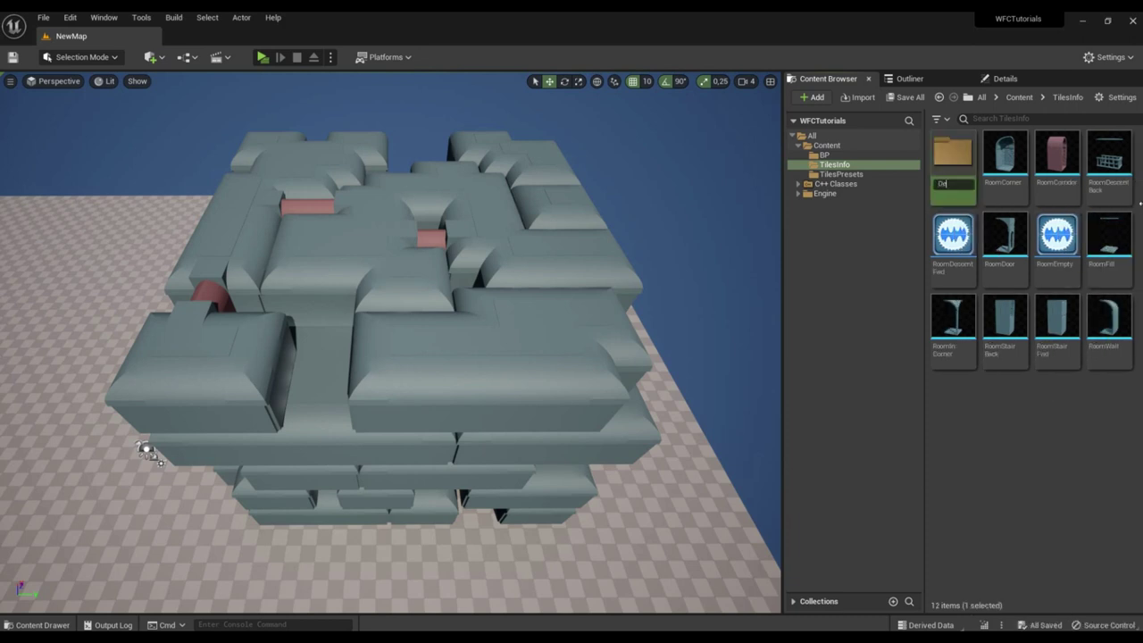
{"action": "type", "text": "cor"}
{"action": "key", "text": "Return"}
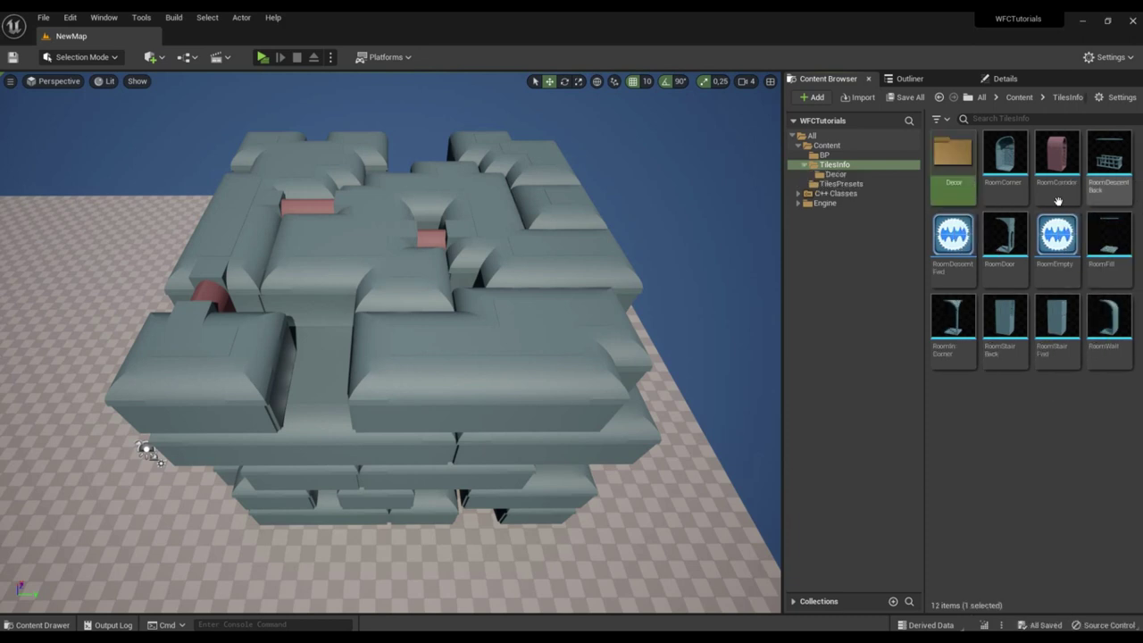
{"action": "double_click", "coordinate": [943, 172]}
{"action": "right_click", "coordinate": [975, 182]}
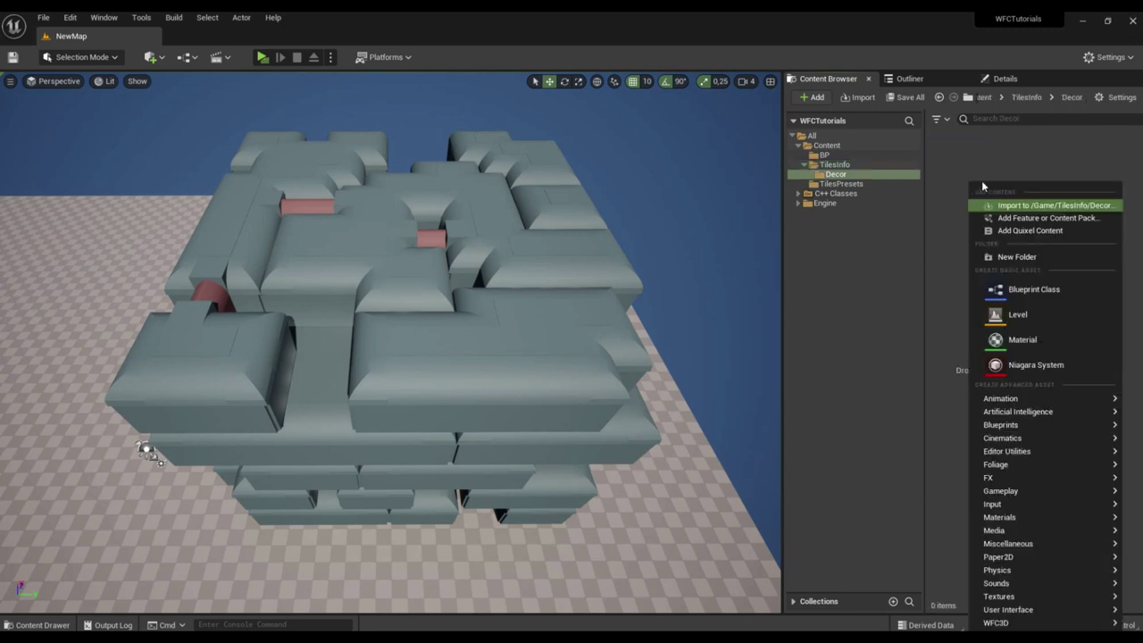
{"action": "left_click", "coordinate": [988, 172]}
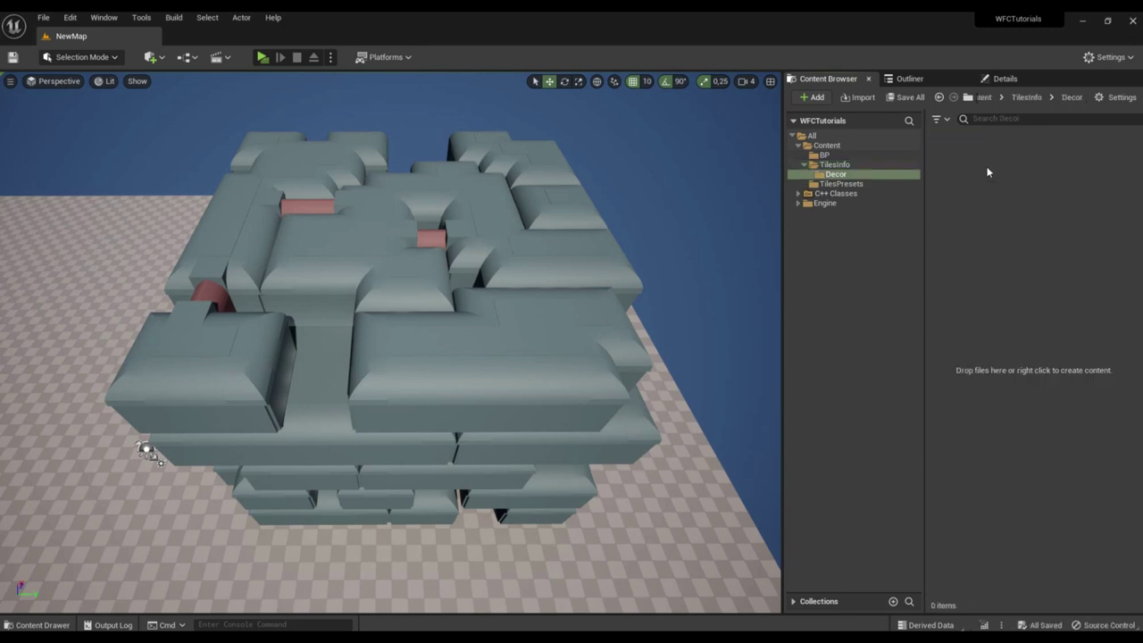
- Create a WFC tile info asset named DecorEmpty inside the TilesInfo/Decor folder
{"action": "right_click", "coordinate": [970, 189]}
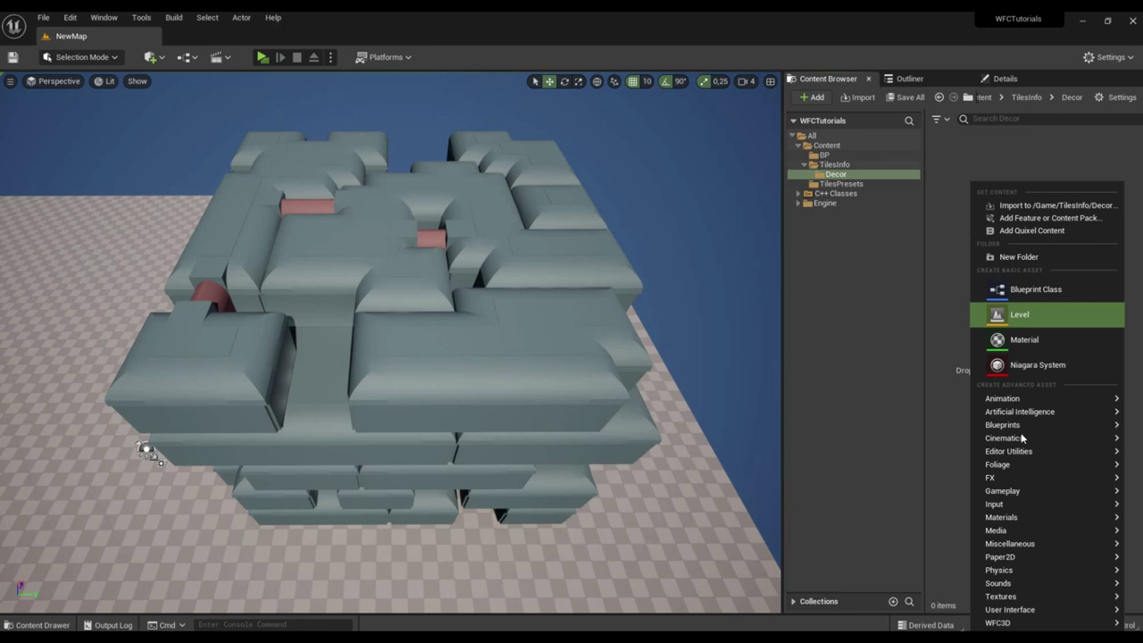
{"action": "mouse_move", "coordinate": [1000, 622]}
{"action": "left_click", "coordinate": [952, 591]}
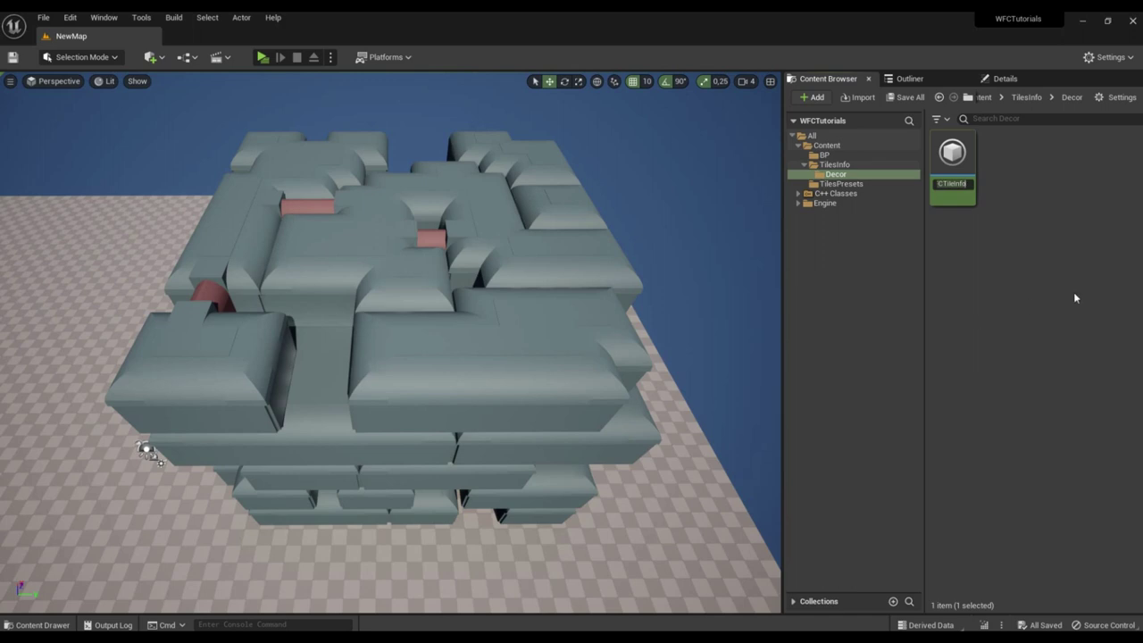
{"action": "type", "text": "De"}
{"action": "type", "text": "co"}
{"action": "type", "text": "r"}
{"action": "type", "text": "El"}
{"action": "type", "text": "Empty"}
{"action": "key", "text": "Return"}
{"action": "left_click", "coordinate": [977, 278]}
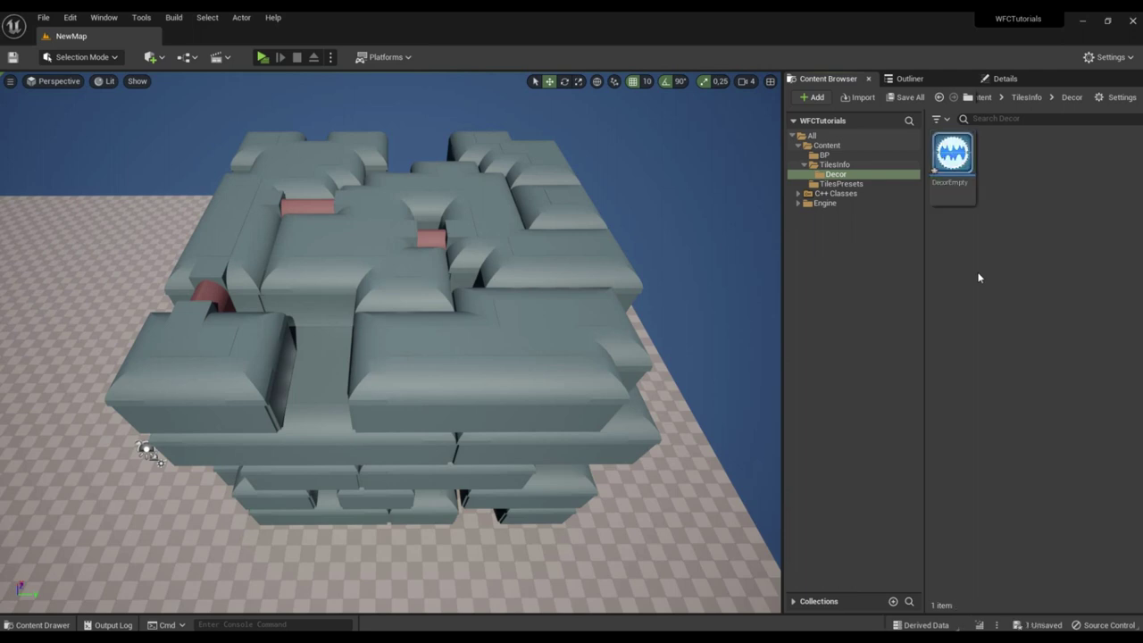
- Add the Cube static mesh as the DecorEmpty tile's only mesh, then save and close the asset
{"action": "double_click", "coordinate": [966, 184]}
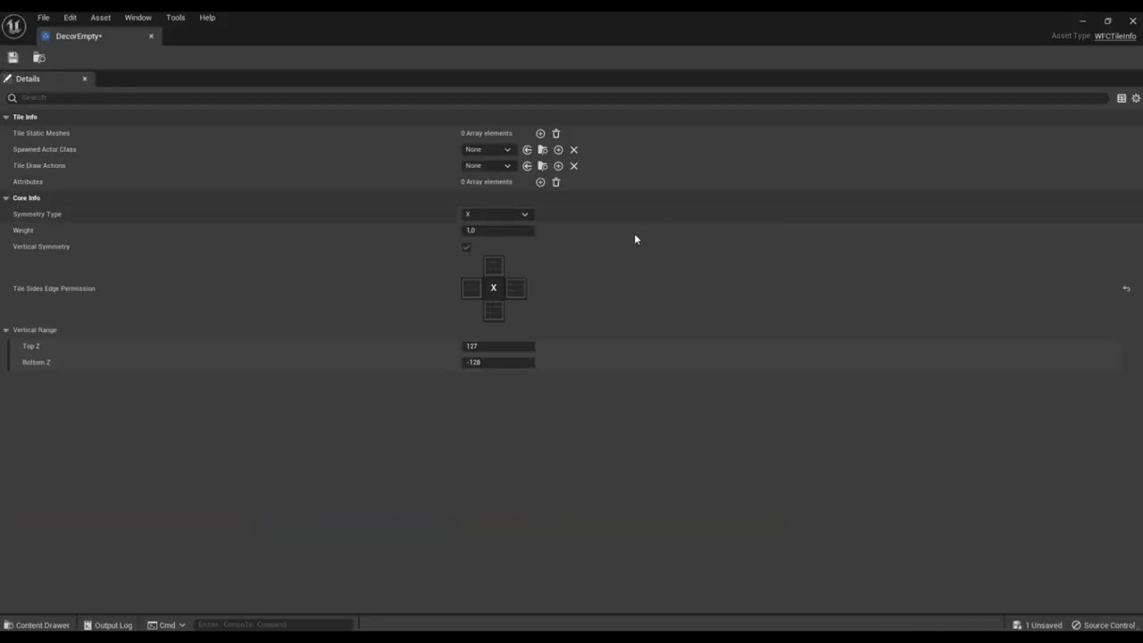
{"action": "left_click", "coordinate": [541, 133]}
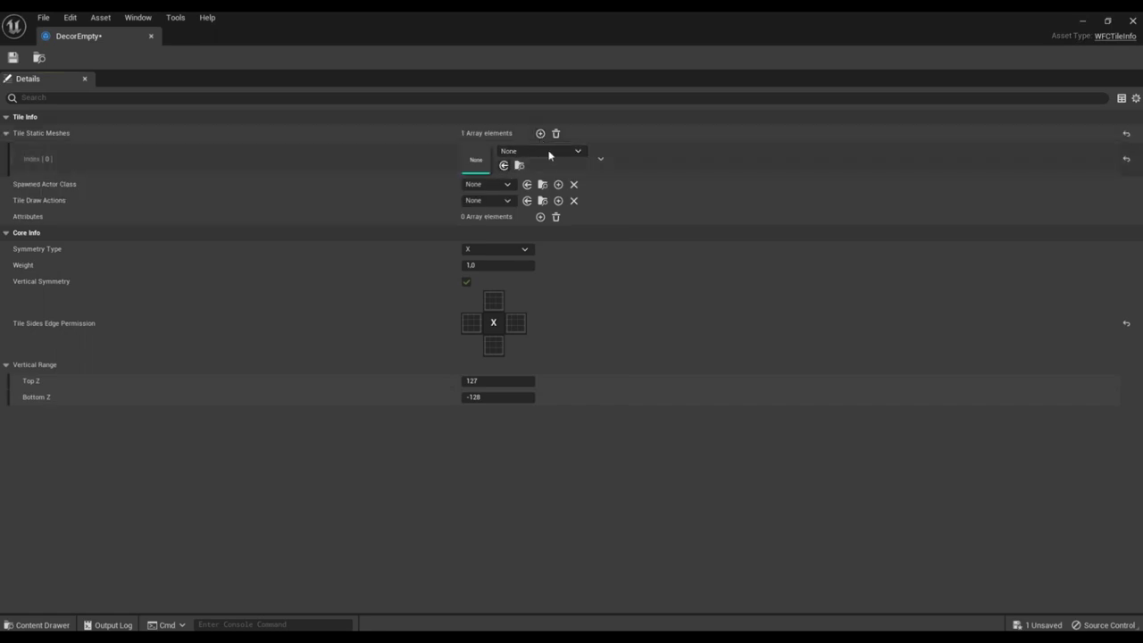
{"action": "left_click", "coordinate": [549, 153]}
{"action": "type", "text": "Cube"}
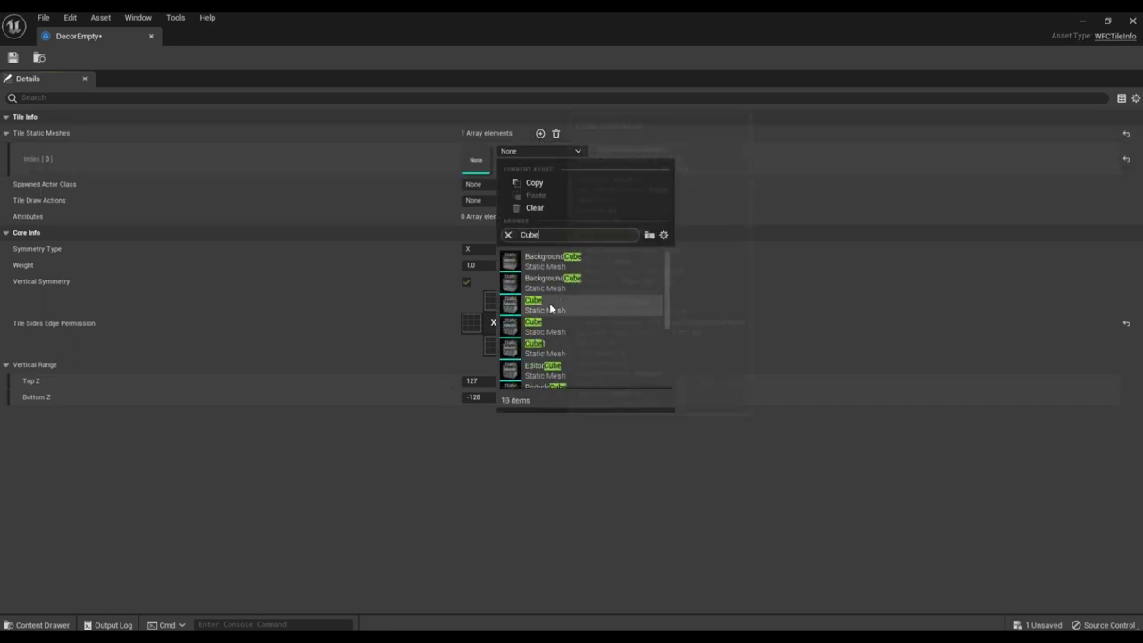
{"action": "left_click", "coordinate": [546, 306]}
{"action": "left_click", "coordinate": [20, 60]}
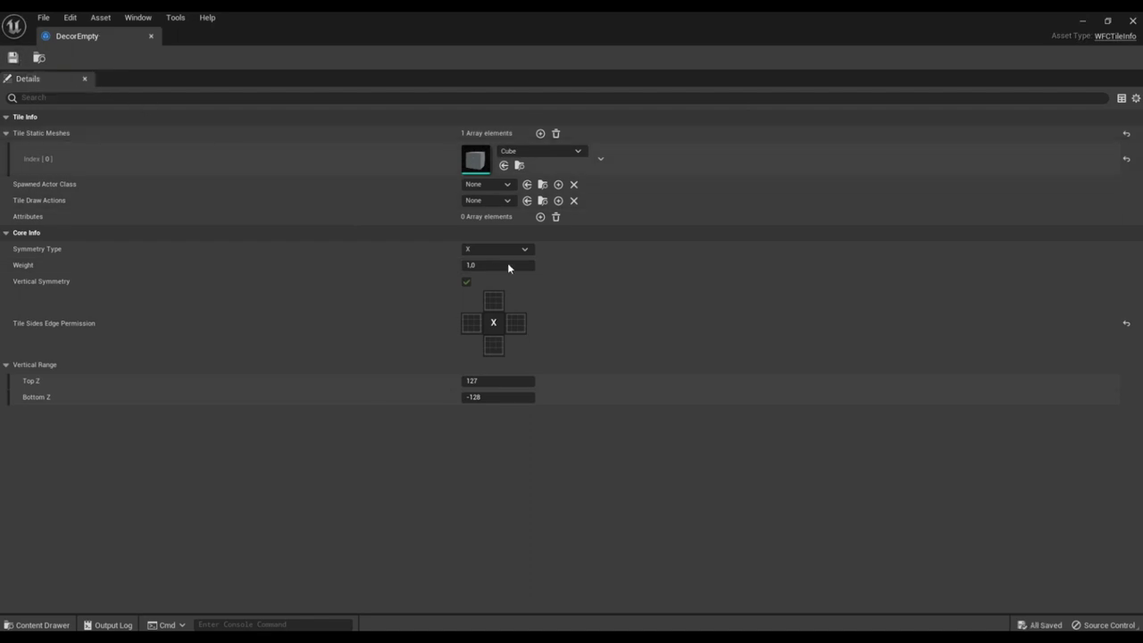
{"action": "left_click", "coordinate": [1132, 22]}
- Create a folder named Decor inside the TilesPresets folder and open it
{"action": "left_click", "coordinate": [862, 185]}
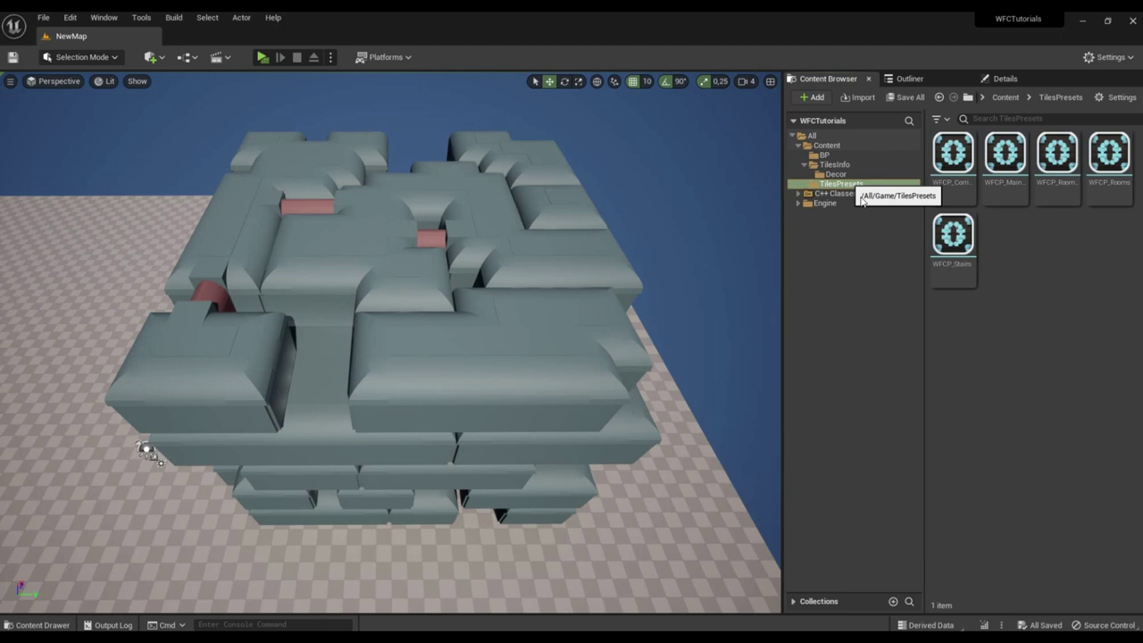
{"action": "right_click", "coordinate": [1020, 308]}
{"action": "left_click", "coordinate": [972, 252]}
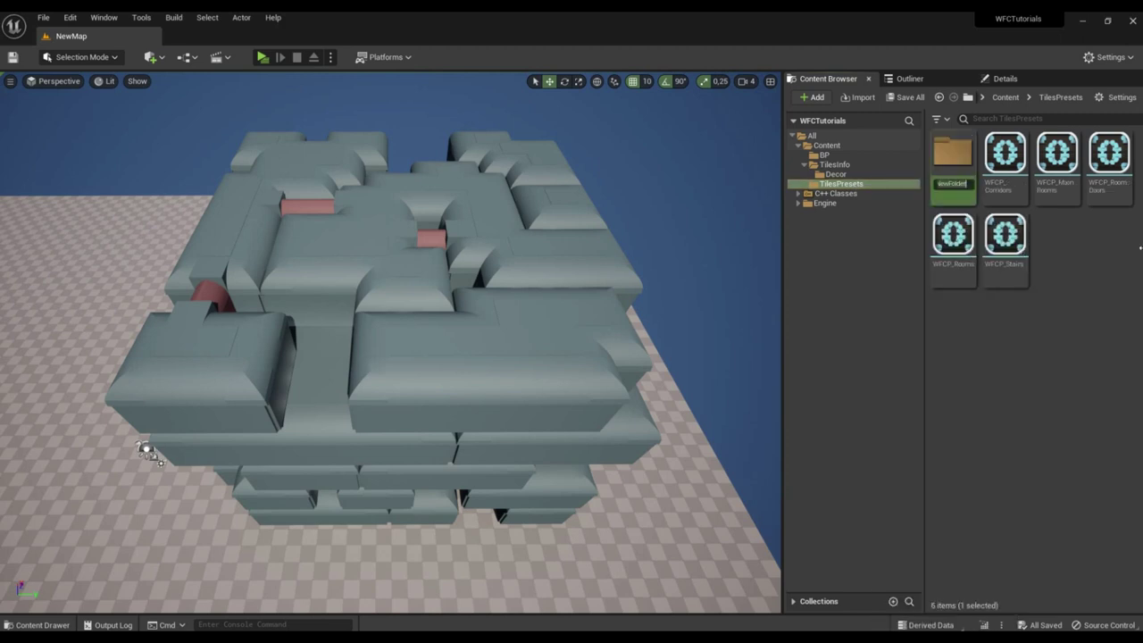
{"action": "type", "text": "Decor"}
{"action": "key", "text": "Return"}
{"action": "double_click", "coordinate": [953, 170]}
- Create a WFC tiles preset asset named WFCP_Decor in the TilesPresets/Decor folder
{"action": "right_click", "coordinate": [954, 177]}
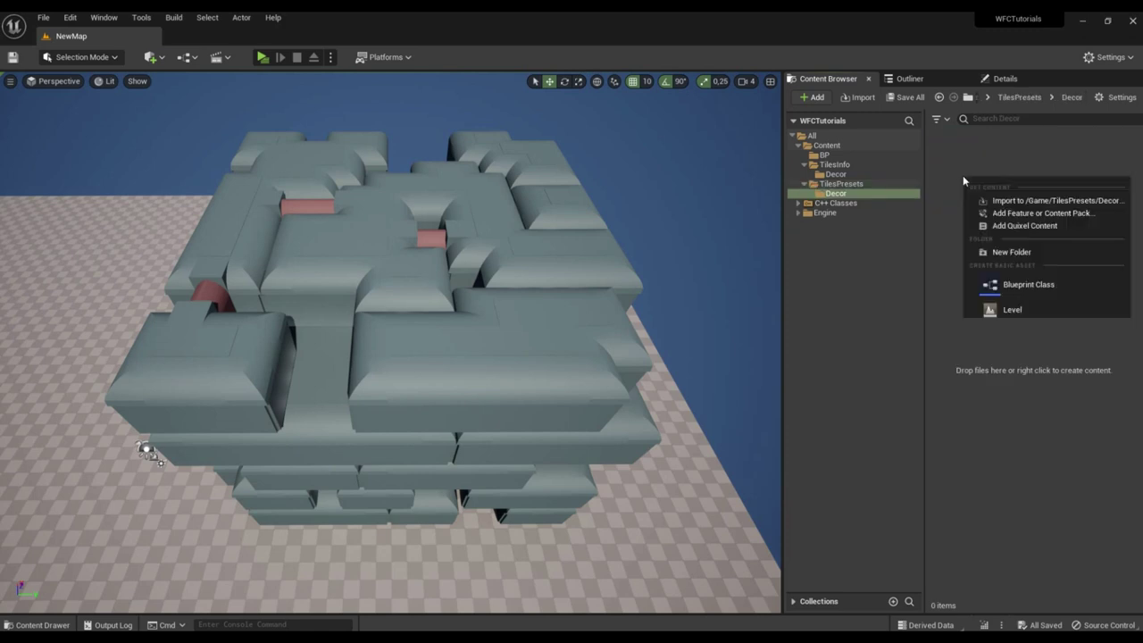
{"action": "mouse_move", "coordinate": [998, 617]}
{"action": "left_click", "coordinate": [934, 617]}
{"action": "type", "text": "W"}
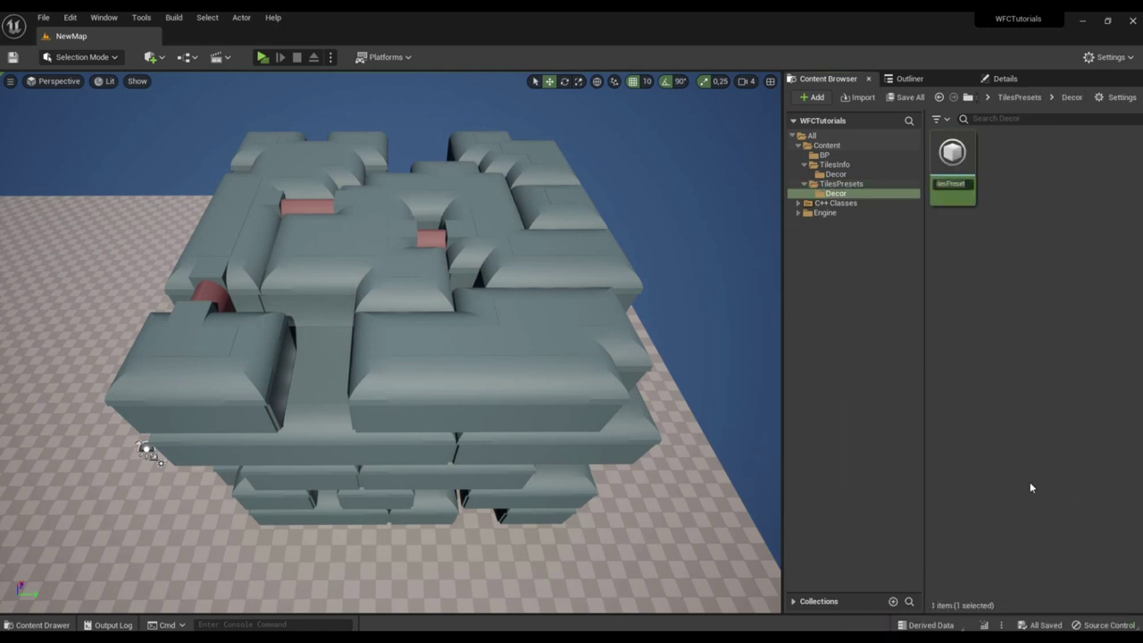
{"action": "type", "text": "FCP_Decor"}
{"action": "key", "text": "Return"}
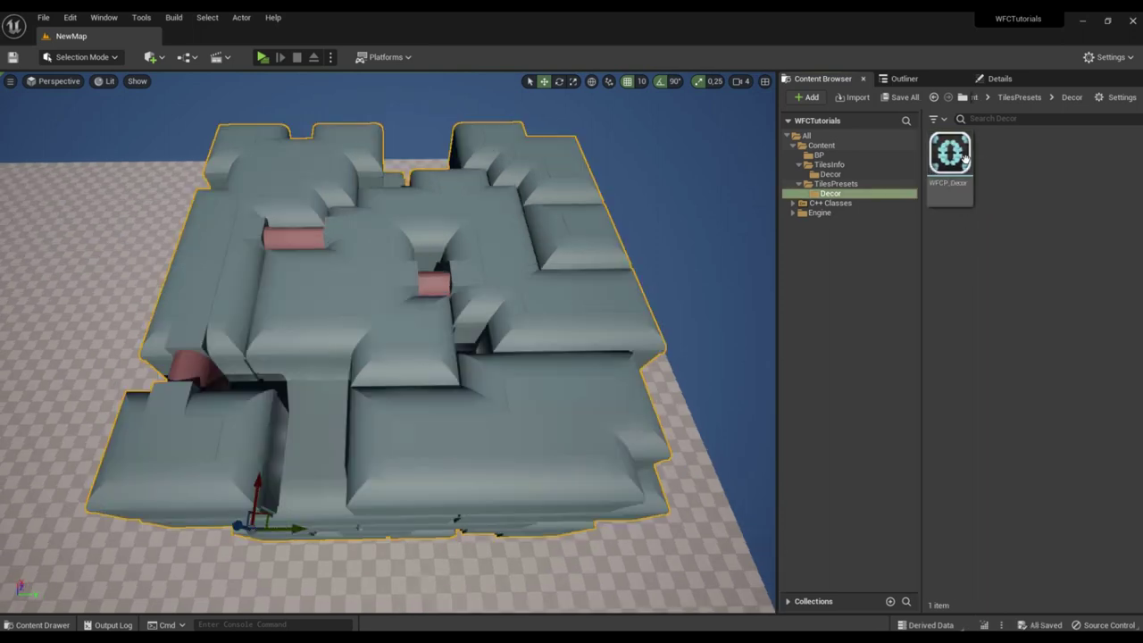
- Open the WFCP_Decor preset, add DecorEmpty from TilesInfo/Decor as a tile state, and maximize the preset editor
{"action": "double_click", "coordinate": [952, 153]}
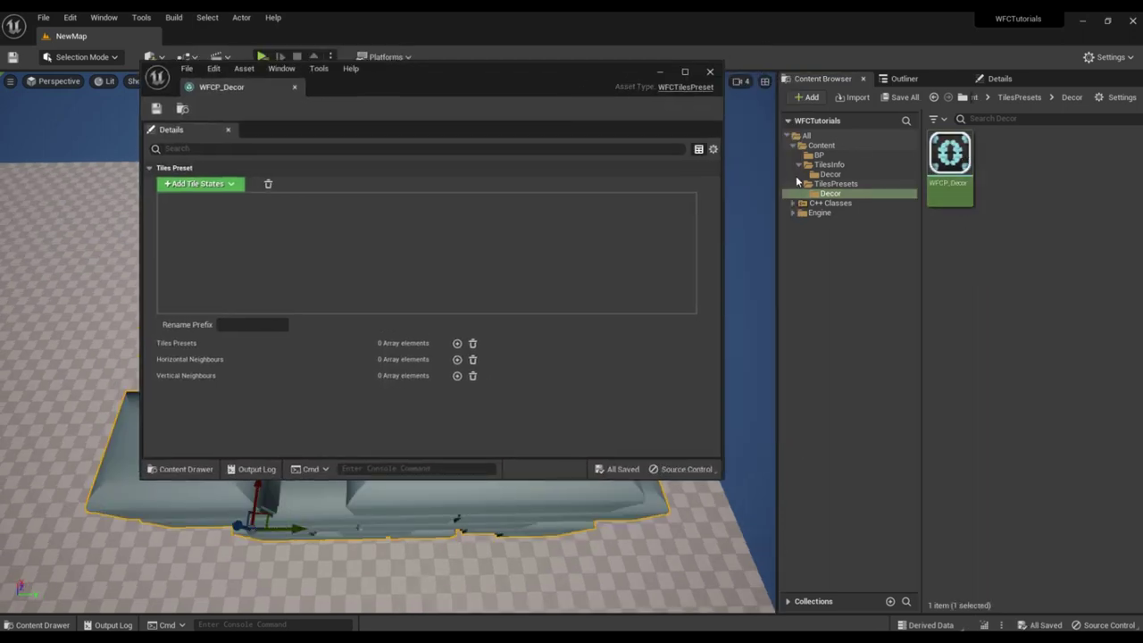
{"action": "left_click", "coordinate": [829, 174]}
{"action": "left_click_drag", "start_coordinate": [949, 161], "coordinate": [327, 248]}
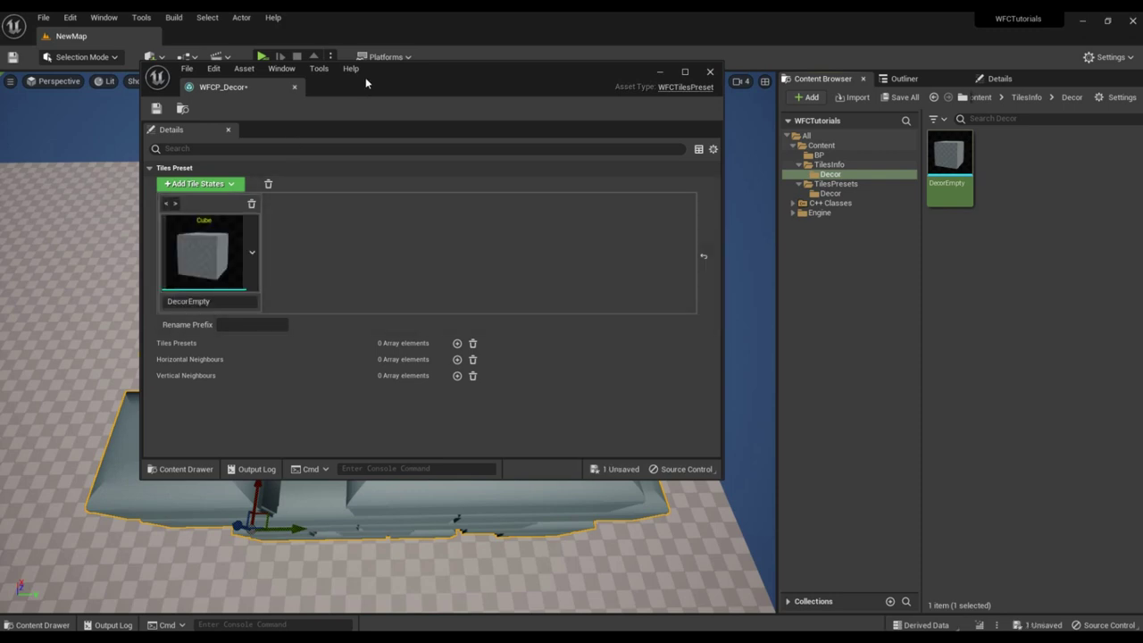
{"action": "double_click", "coordinate": [558, 61]}
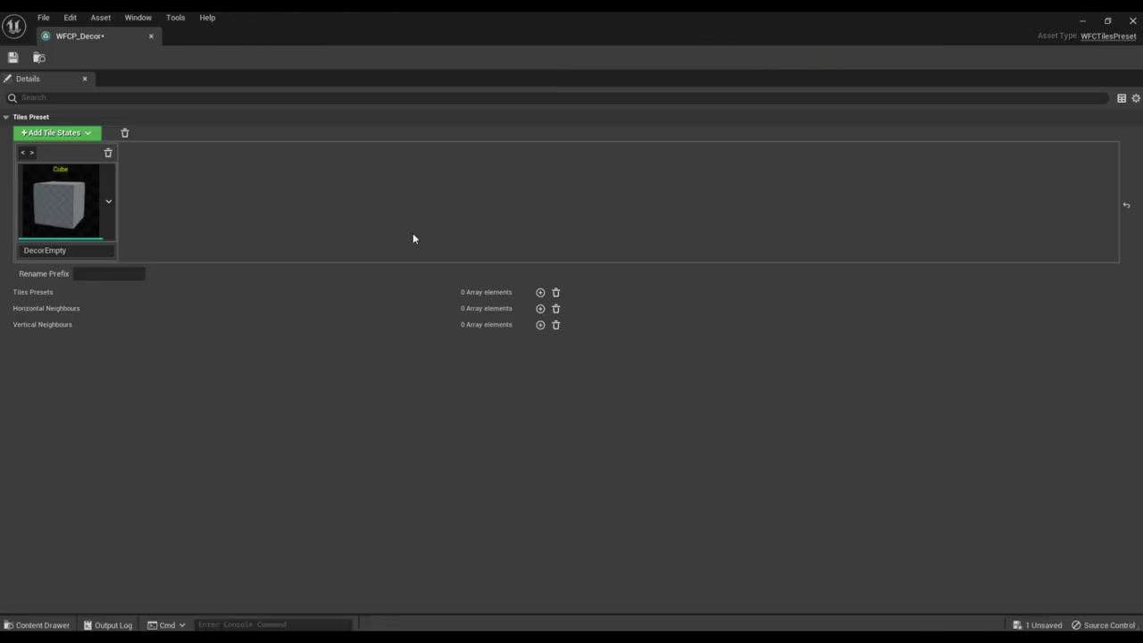
- Add a horizontal neighbour rule with DecorEmpty as both the left state and the right state
{"action": "left_click", "coordinate": [540, 308]}
{"action": "left_click", "coordinate": [124, 339]}
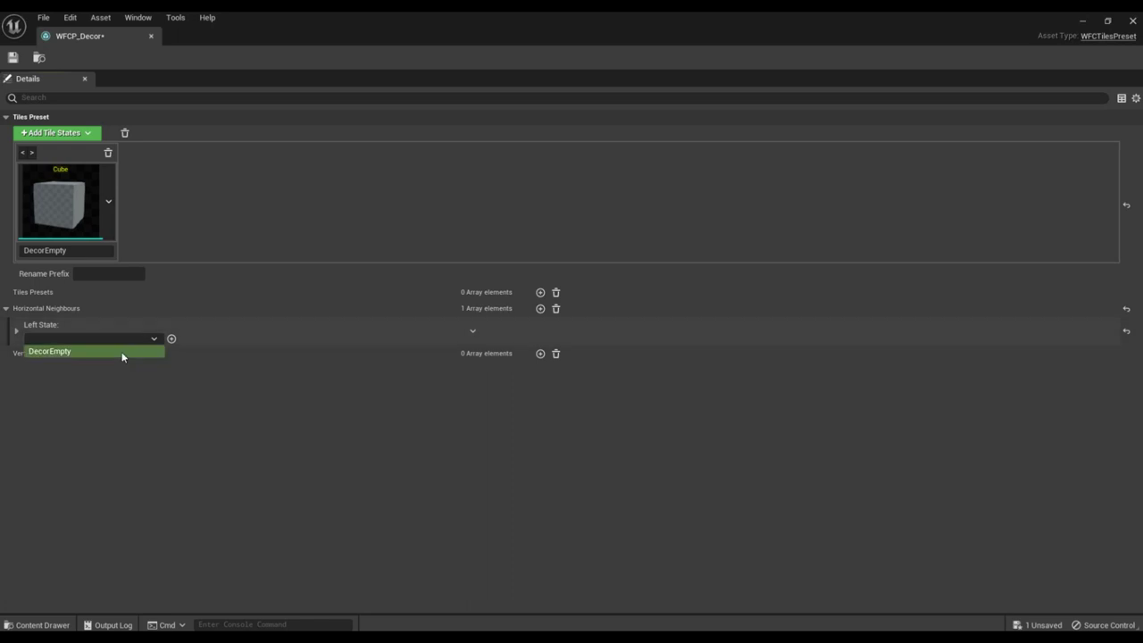
{"action": "left_click", "coordinate": [123, 353]}
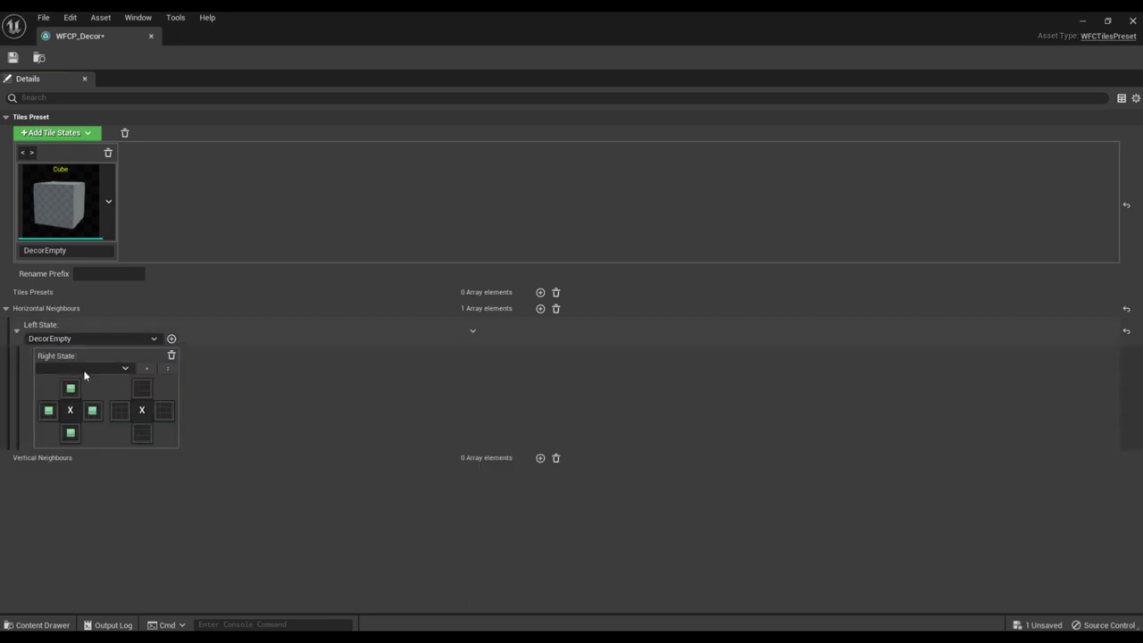
{"action": "left_click", "coordinate": [83, 369]}
{"action": "left_click", "coordinate": [85, 382]}
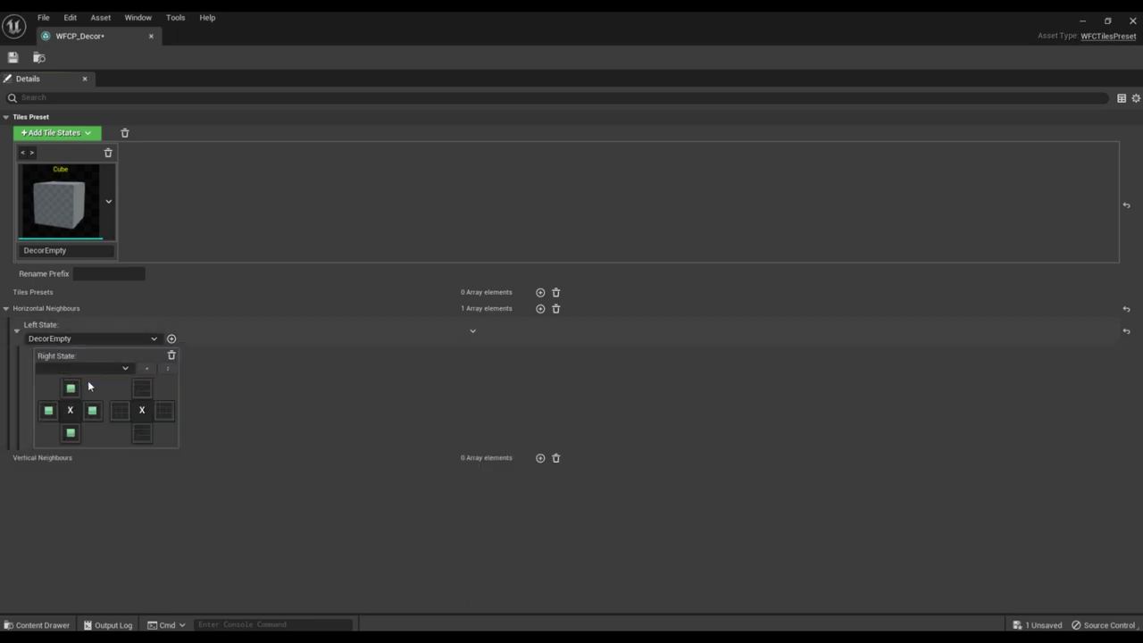
- Add a vertical neighbour rule with DecorEmpty as both the below and above state, then save and close WFCP_Decor
{"action": "left_click", "coordinate": [540, 458]}
{"action": "left_click", "coordinate": [115, 482]}
{"action": "left_click", "coordinate": [117, 496]}
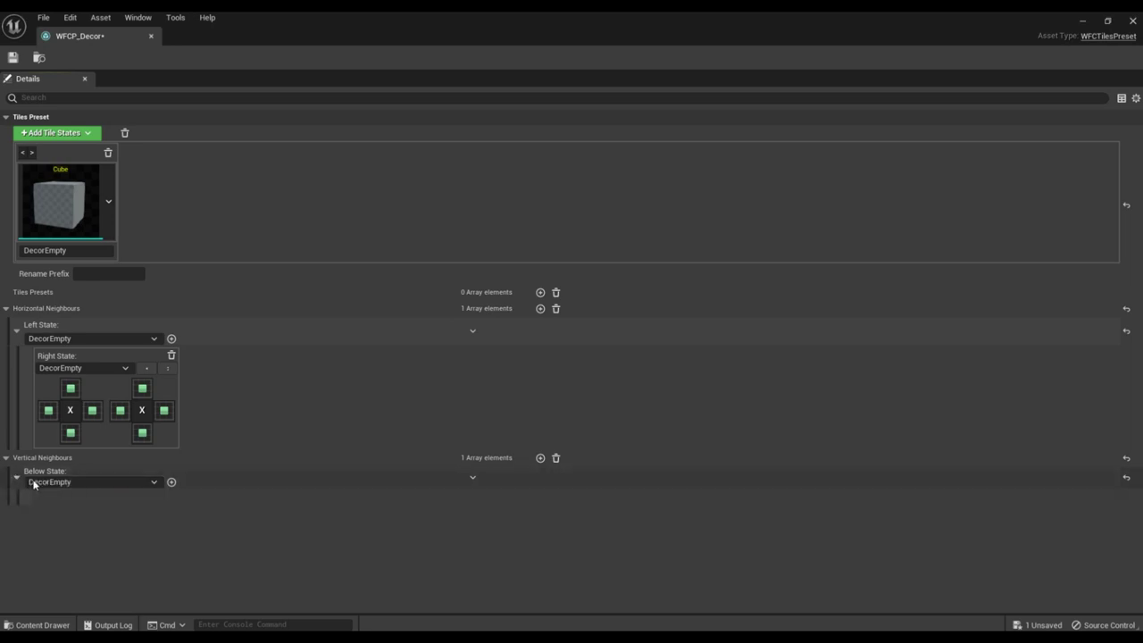
{"action": "left_click", "coordinate": [172, 481]}
{"action": "left_click", "coordinate": [79, 512]}
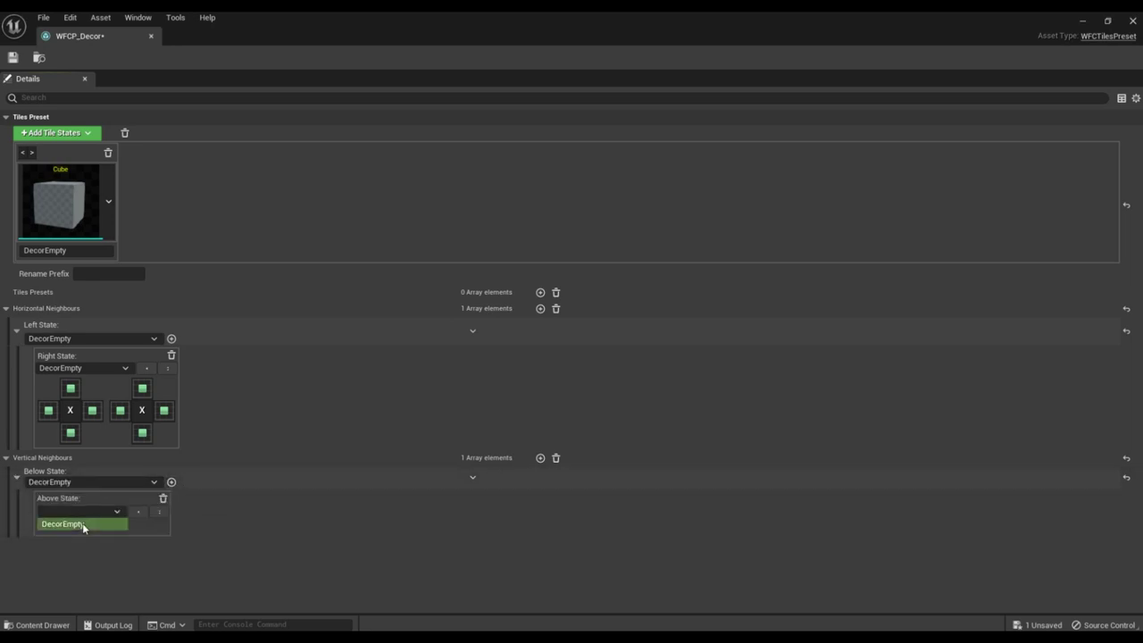
{"action": "left_click", "coordinate": [82, 523]}
{"action": "left_click", "coordinate": [14, 59]}
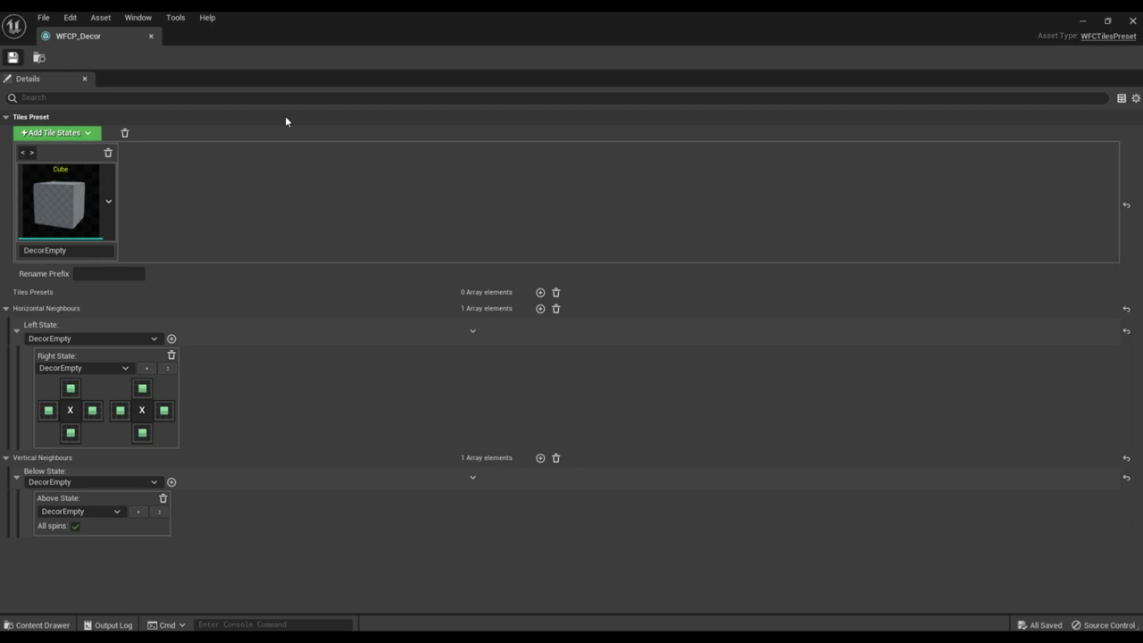
{"action": "left_click", "coordinate": [1133, 20]}
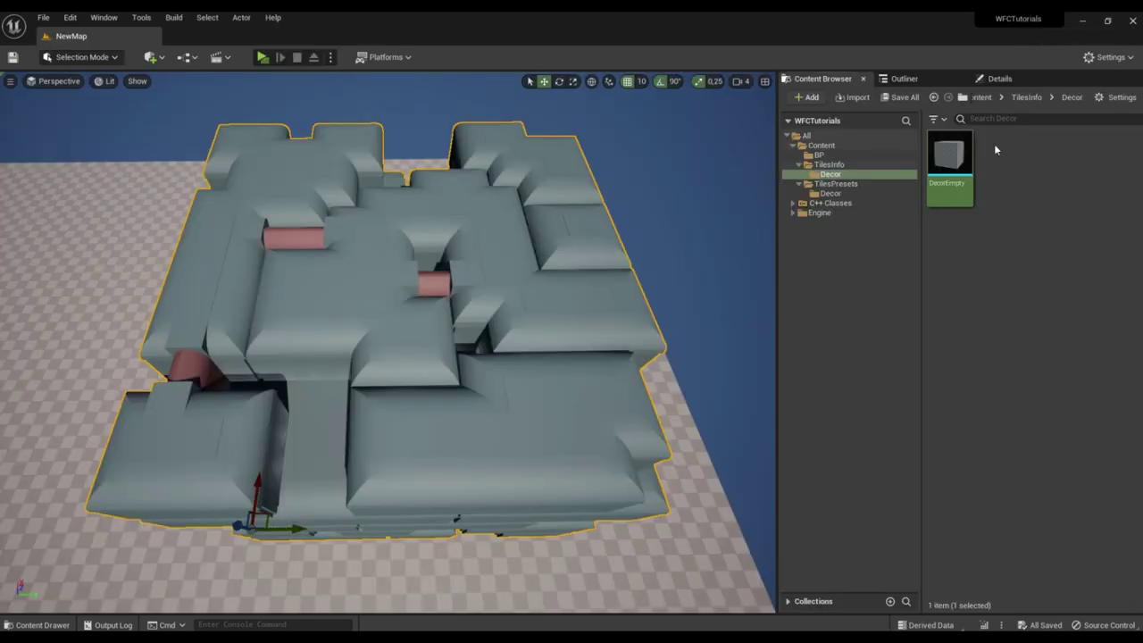
- Place BP_WFCDependentActor from the BP folder into the level near the front corner of the generated dungeon
{"action": "left_click", "coordinate": [847, 155]}
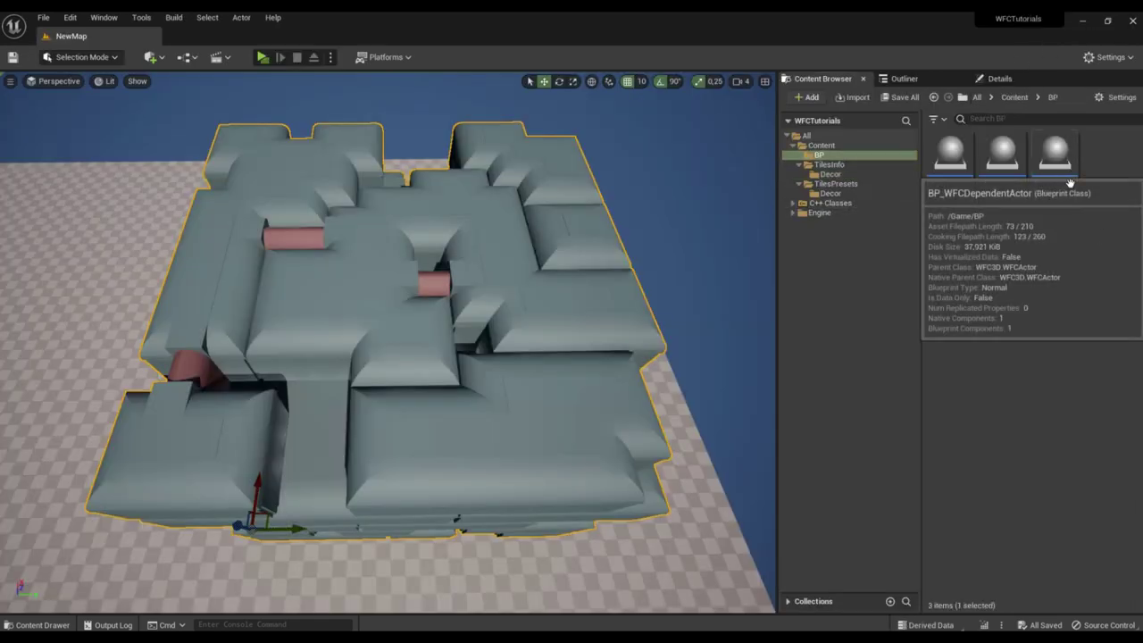
{"action": "left_click", "coordinate": [1054, 170]}
{"action": "left_click_drag", "start_coordinate": [278, 551], "coordinate": [255, 551]}
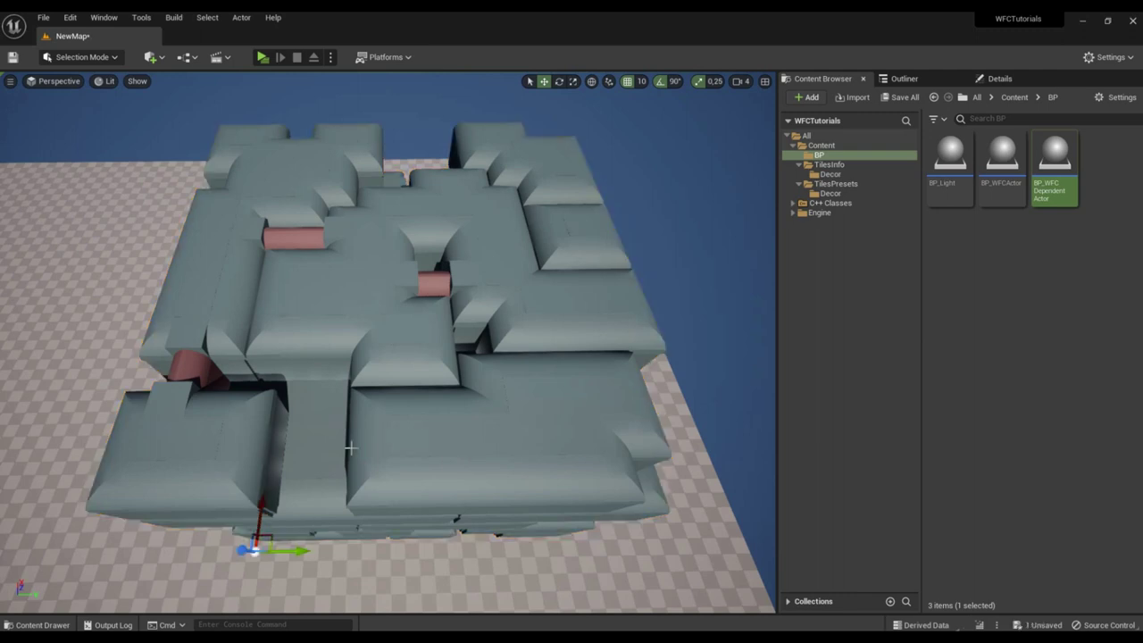
{"action": "mouse_move", "coordinate": [351, 448]}
{"action": "right_mouse_down"}
{"action": "mouse_move", "coordinate": [351, 413]}
{"action": "mouse_move", "coordinate": [350, 447]}
{"action": "right_mouse_up"}
{"action": "scroll", "coordinate": [145, 395], "scroll_direction": "down", "scroll_amount": 5}
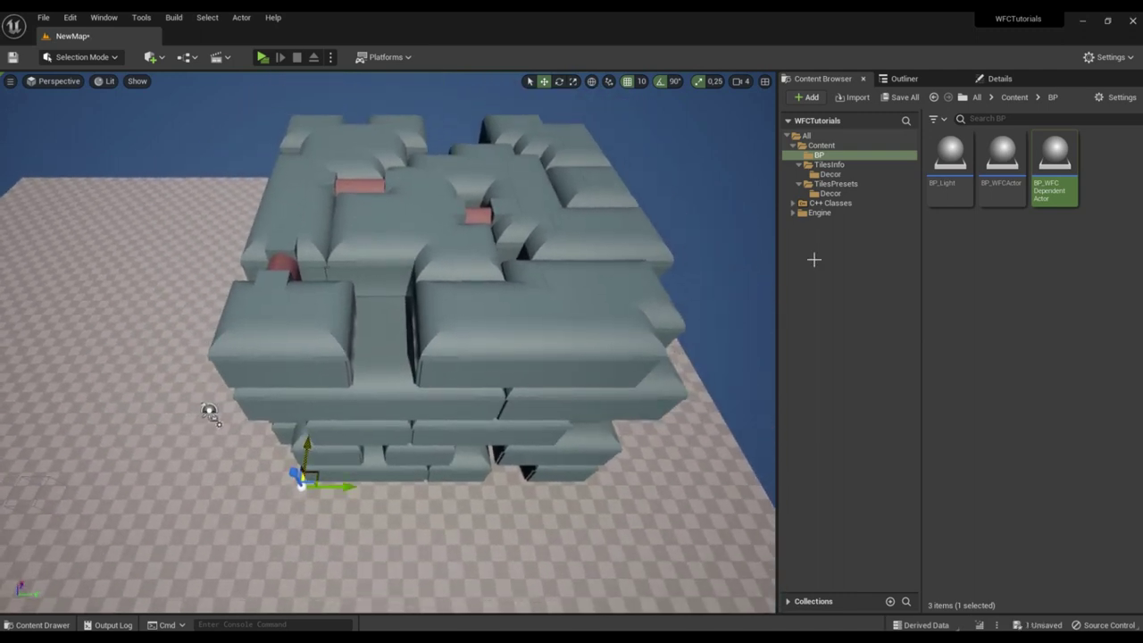
- Check BP_WFCActor's location and match BP_WFCDependentActor to it, setting X to -200 and Y to 510
{"action": "left_click", "coordinate": [930, 85]}
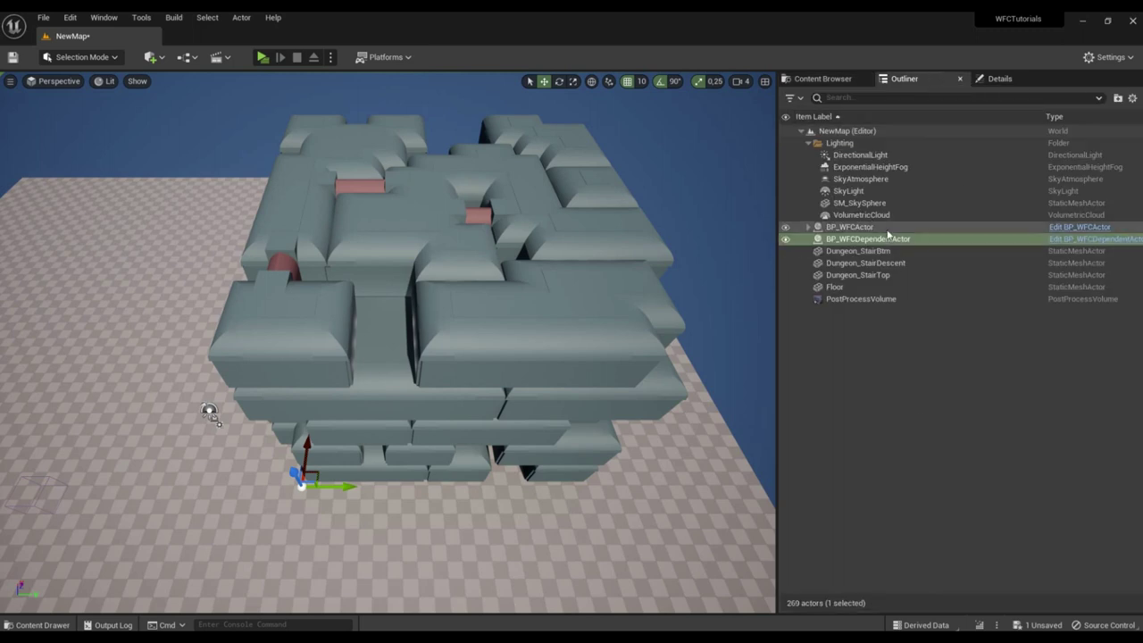
{"action": "left_click", "coordinate": [859, 227]}
{"action": "left_click", "coordinate": [999, 78]}
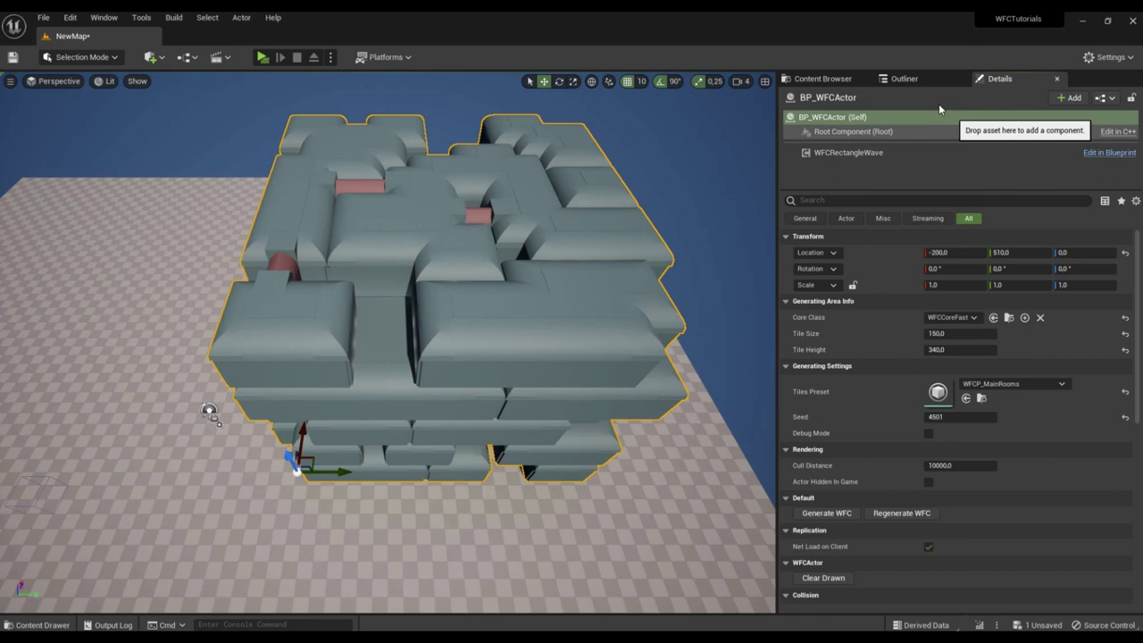
{"action": "left_click", "coordinate": [924, 80]}
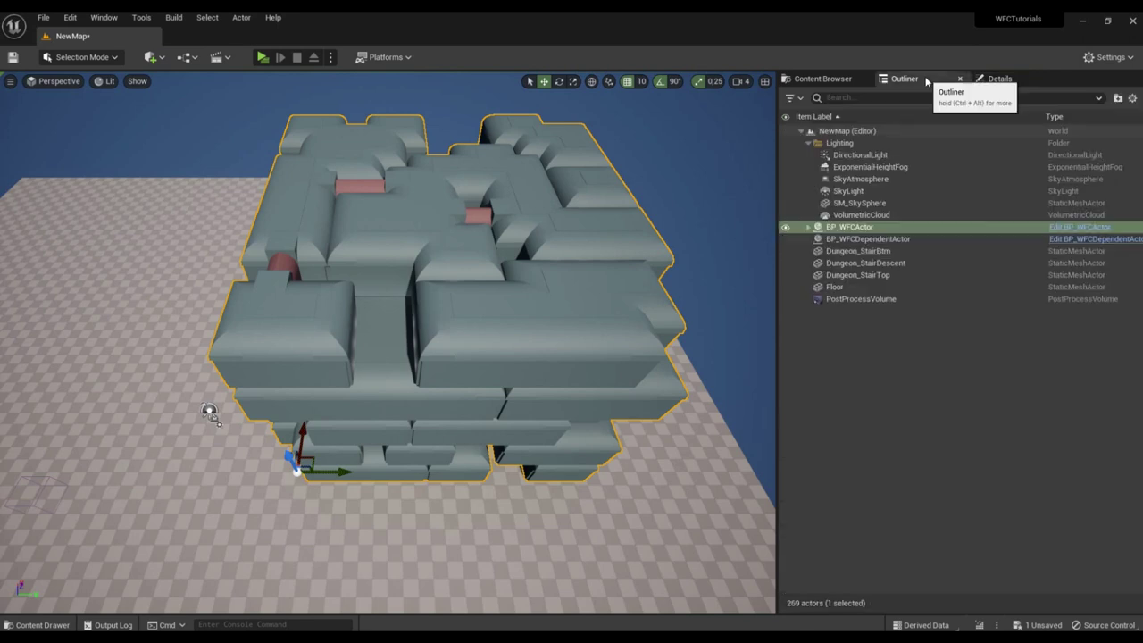
{"action": "left_click", "coordinate": [903, 239]}
{"action": "left_click", "coordinate": [1000, 80]}
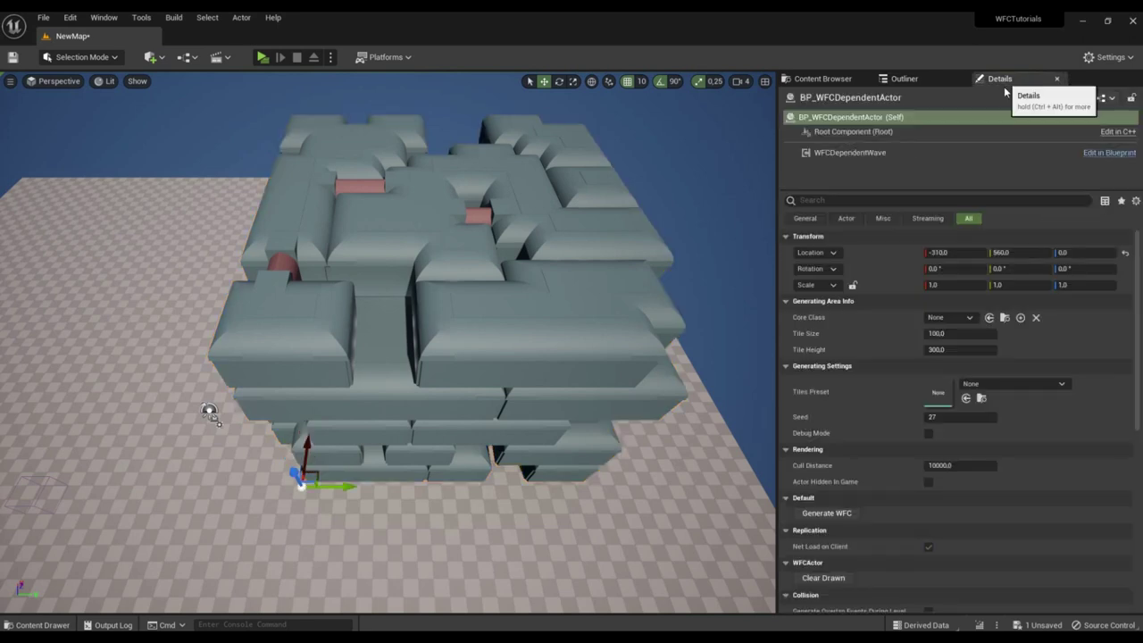
{"action": "left_click", "coordinate": [957, 254]}
{"action": "type", "text": "-200"}
{"action": "key", "text": "Tab"}
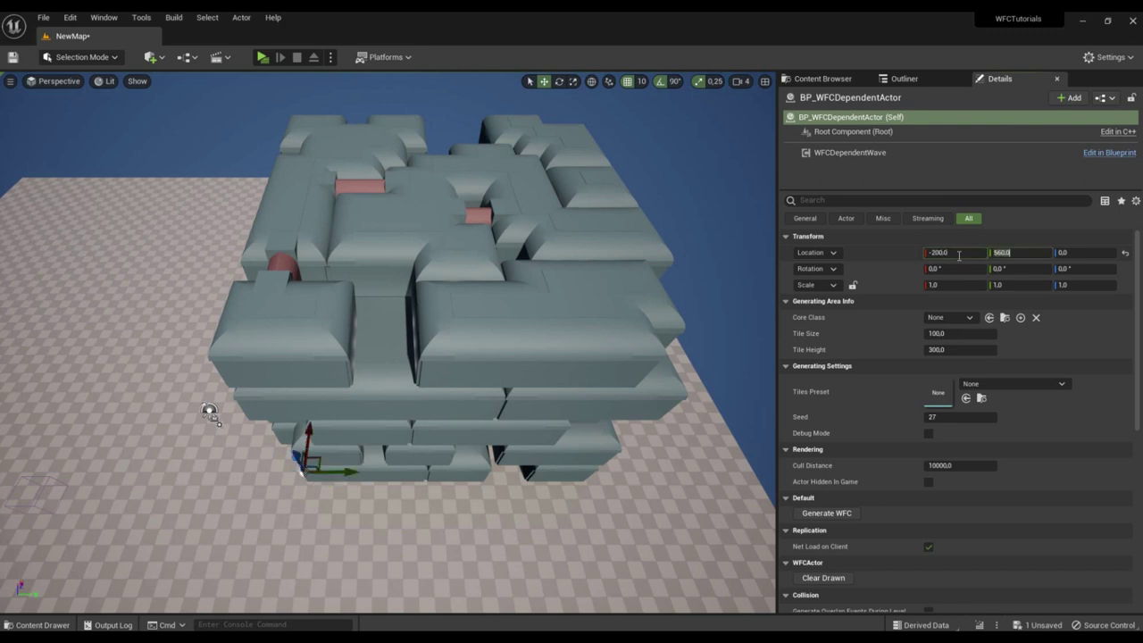
{"action": "key", "text": "Return"}
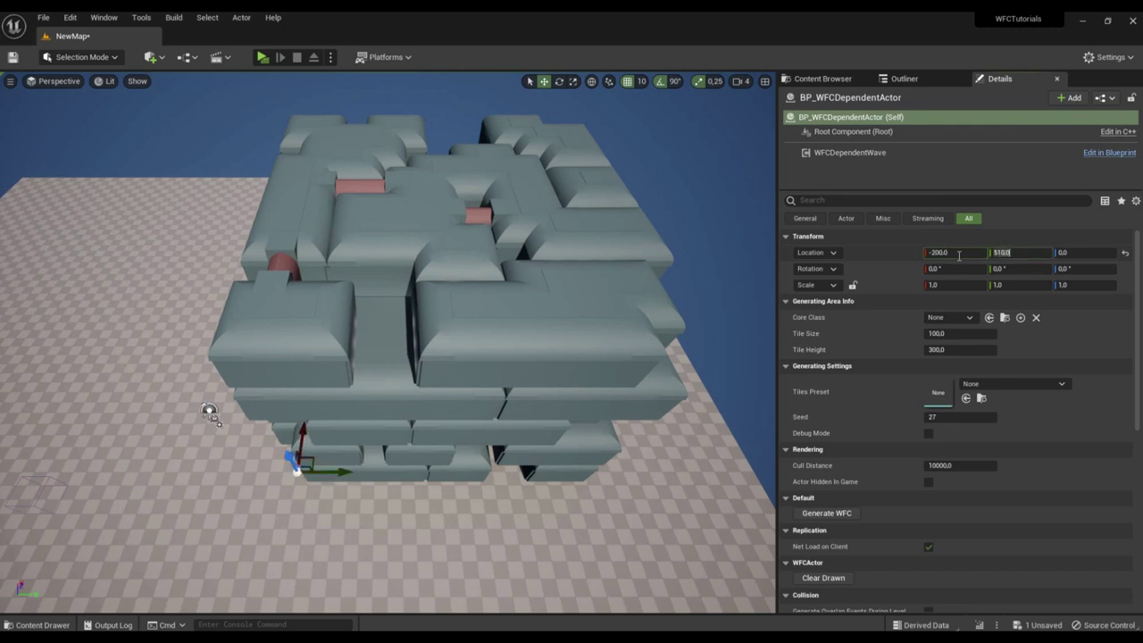
- Set BP_WFCDependentActor's core class to WFCCoreFast, its tile size to 150 and its tile height to 340
{"action": "left_click", "coordinate": [947, 318]}
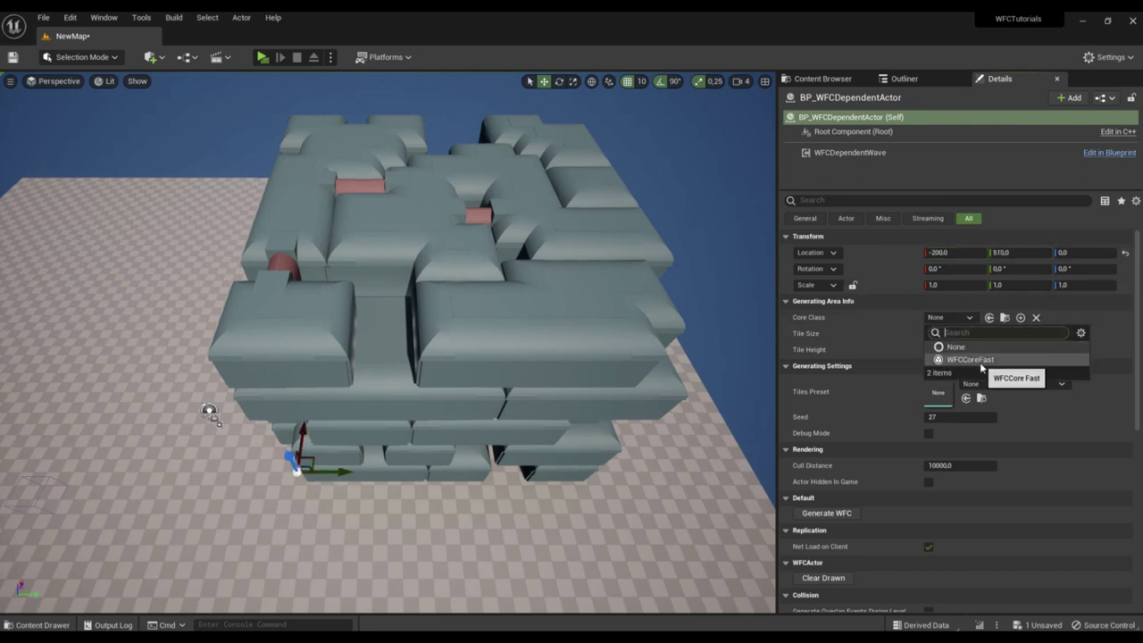
{"action": "left_click", "coordinate": [981, 360]}
{"action": "type", "text": "1"}
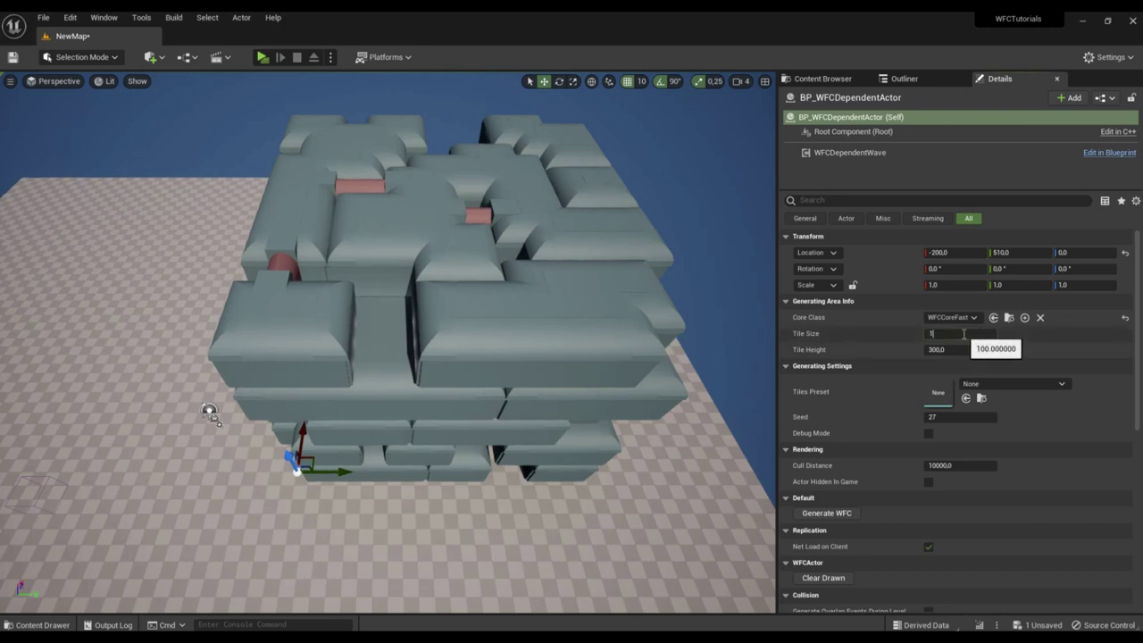
{"action": "type", "text": "50"}
{"action": "left_click", "coordinate": [961, 350]}
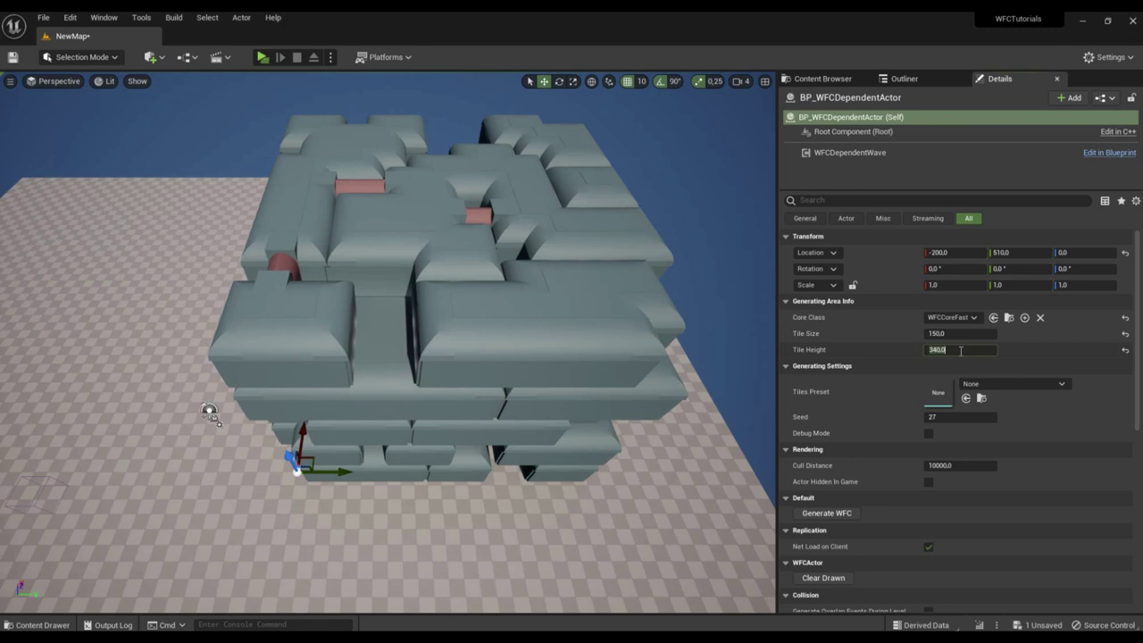
- Assign WFCP_Decor from TilesPresets/Decor as BP_WFCDependentActor's tiles preset and save the level
{"action": "left_click", "coordinate": [823, 79]}
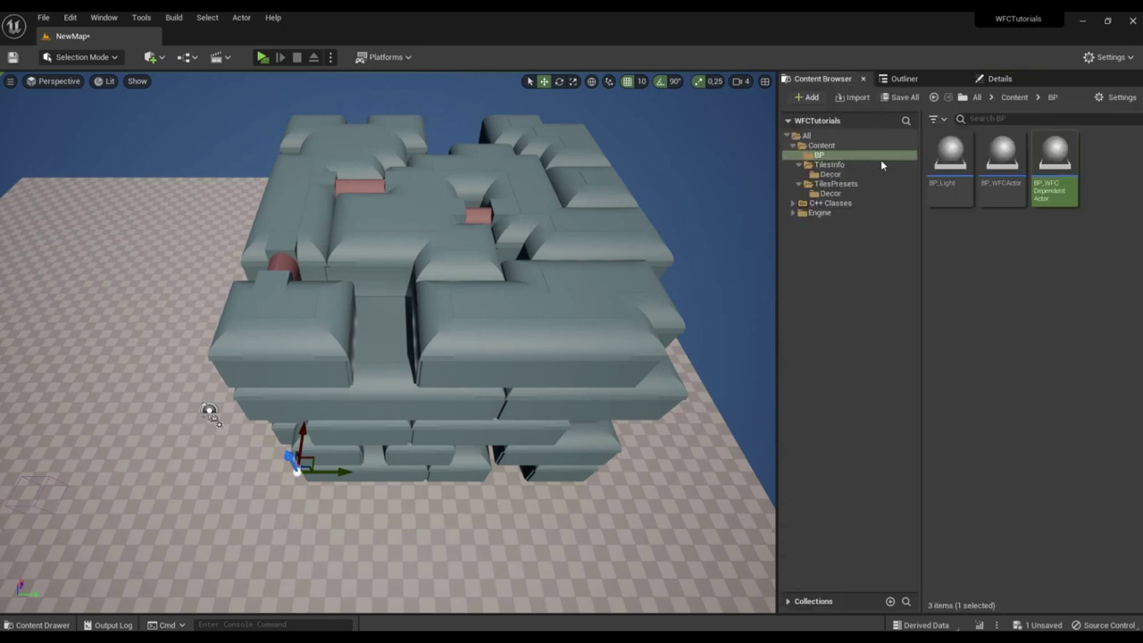
{"action": "left_click", "coordinate": [855, 192]}
{"action": "left_click_drag", "start_coordinate": [949, 152], "coordinate": [947, 394]}
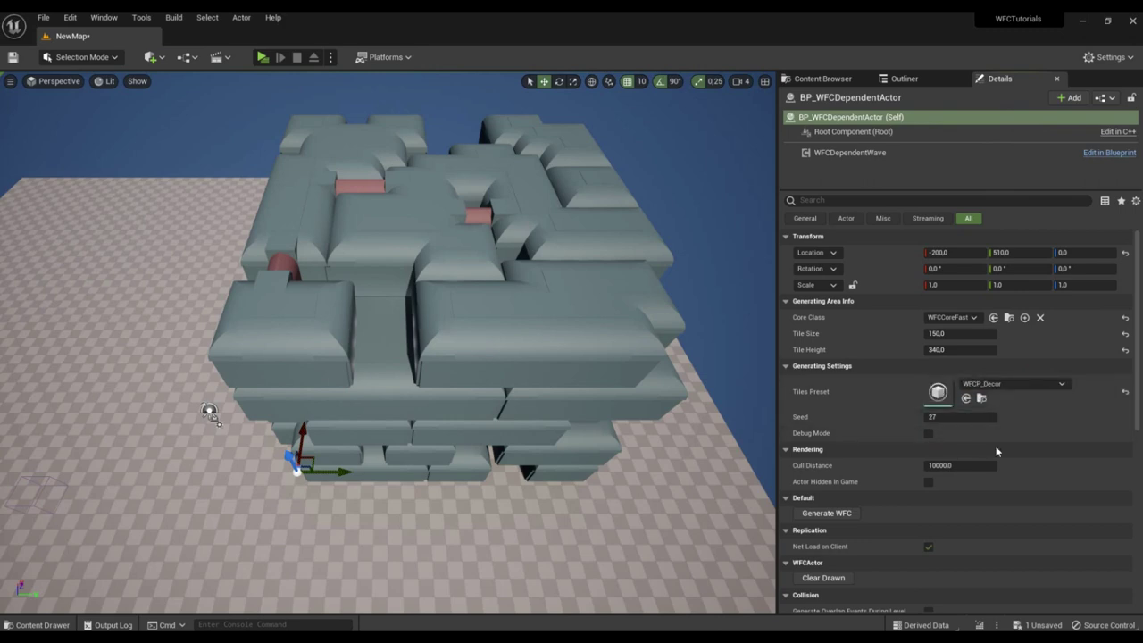
{"action": "key", "text": "ctrl+s"}
- Open the DecorEmpty tile from TilesInfo/Decor and add a WFCDependent Wave Attribute to its Attributes array
{"action": "left_click", "coordinate": [823, 79]}
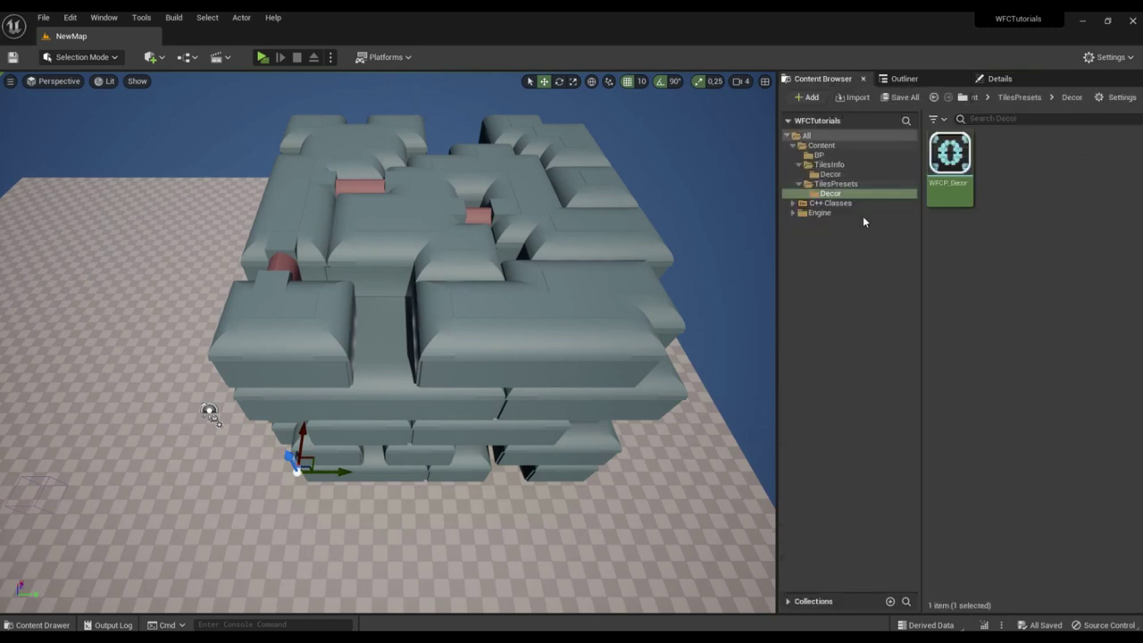
{"action": "left_click", "coordinate": [835, 175]}
{"action": "double_click", "coordinate": [950, 154]}
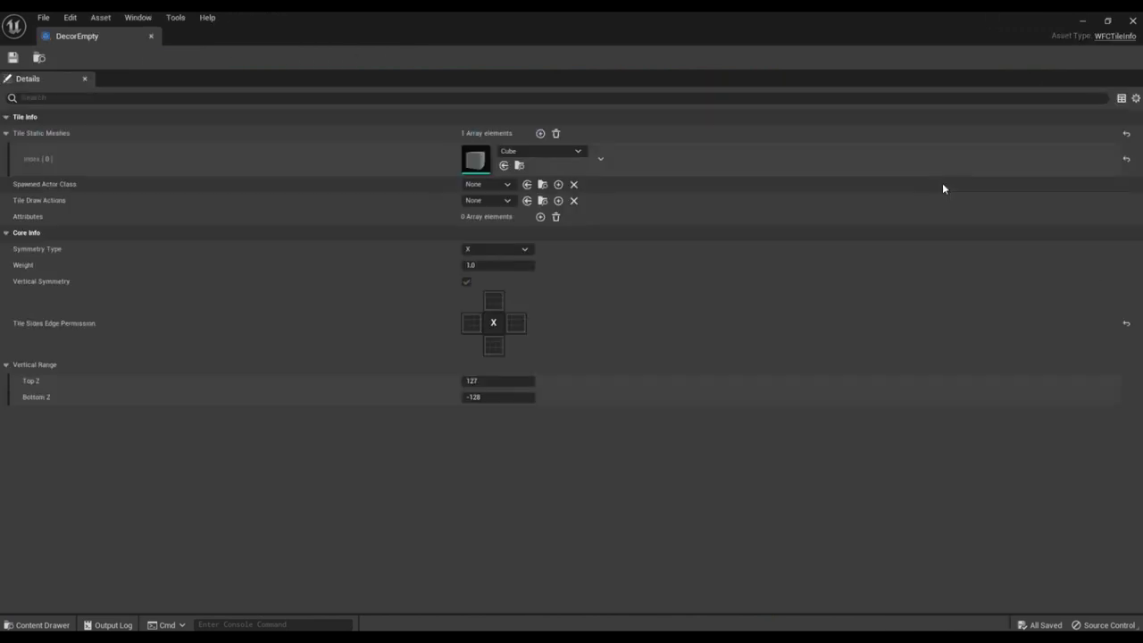
{"action": "left_click_drag", "start_coordinate": [574, 27], "coordinate": [361, 46]}
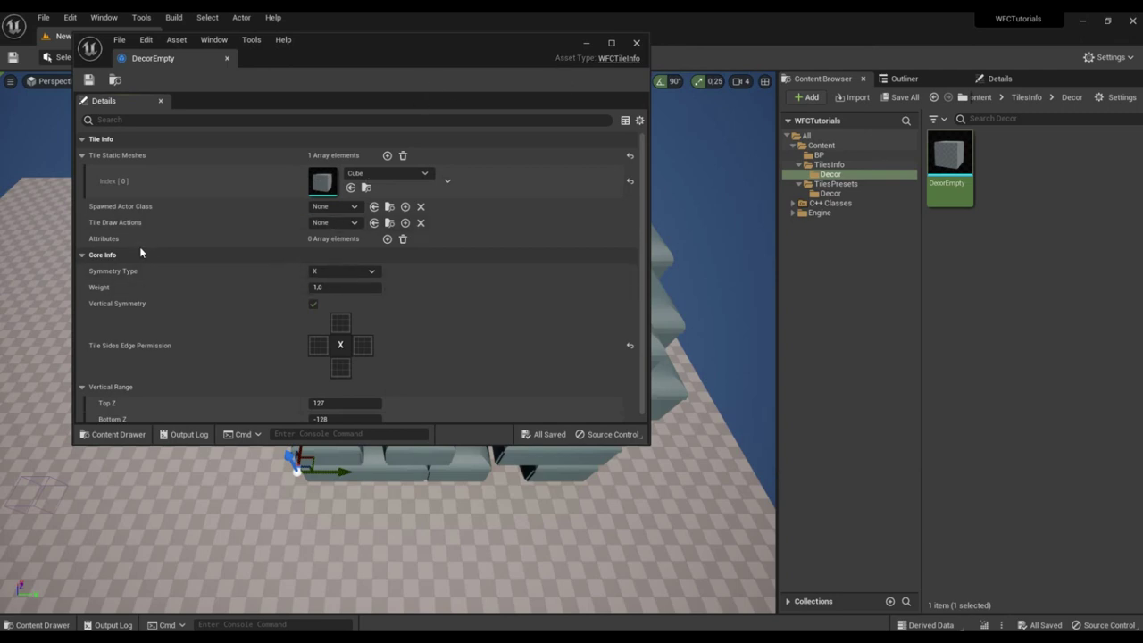
{"action": "left_click_drag", "start_coordinate": [358, 56], "coordinate": [472, 58]}
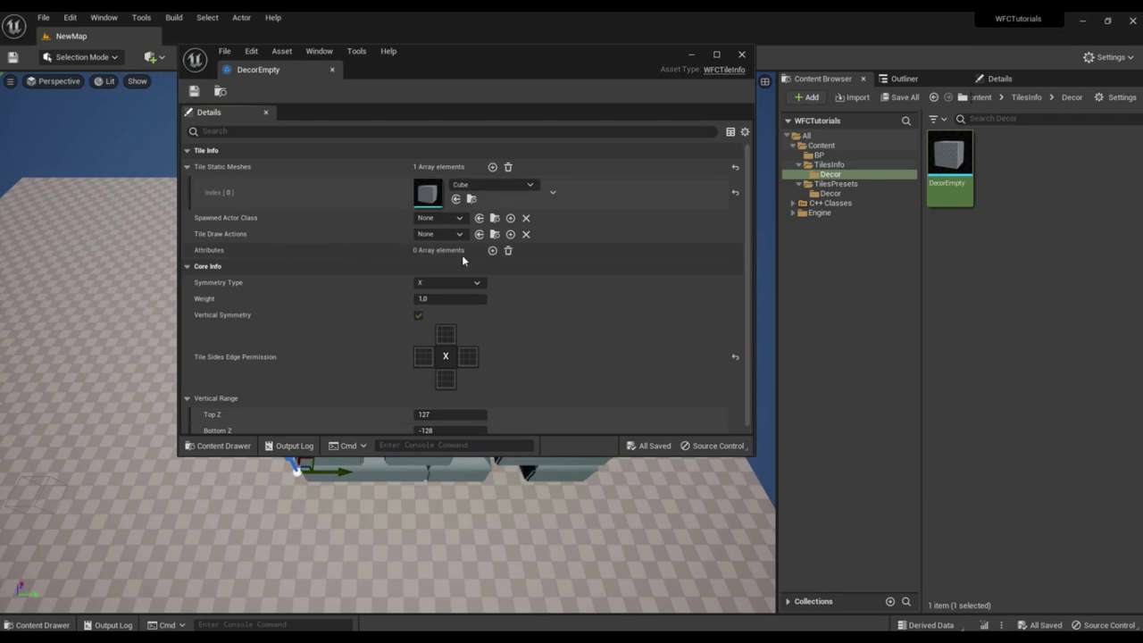
{"action": "left_click", "coordinate": [493, 251]}
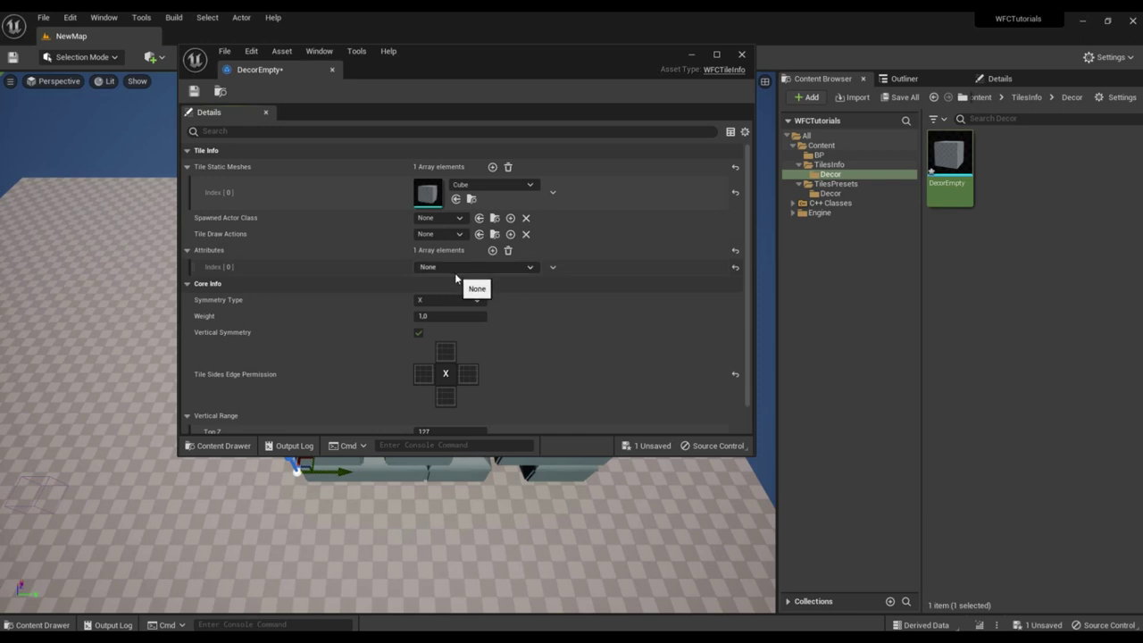
{"action": "left_click", "coordinate": [453, 267]}
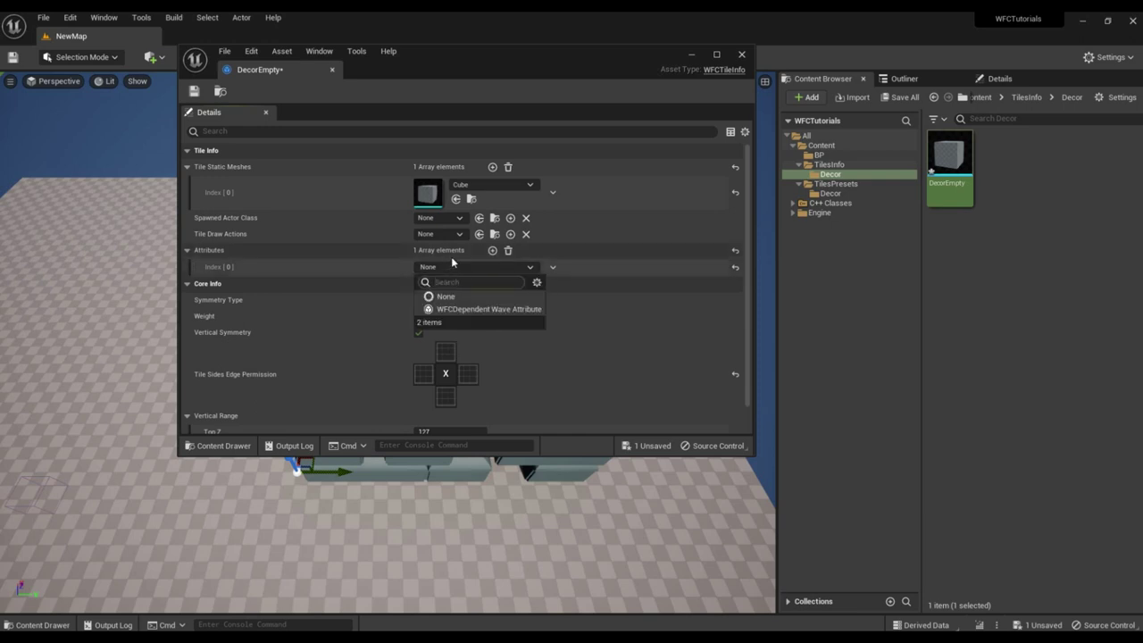
{"action": "left_click", "coordinate": [477, 309]}
- Add an entry to the attribute's Dependent Tile Turns map and expand it, keeping the tile presets folder accessible
{"action": "left_click", "coordinate": [200, 268]}
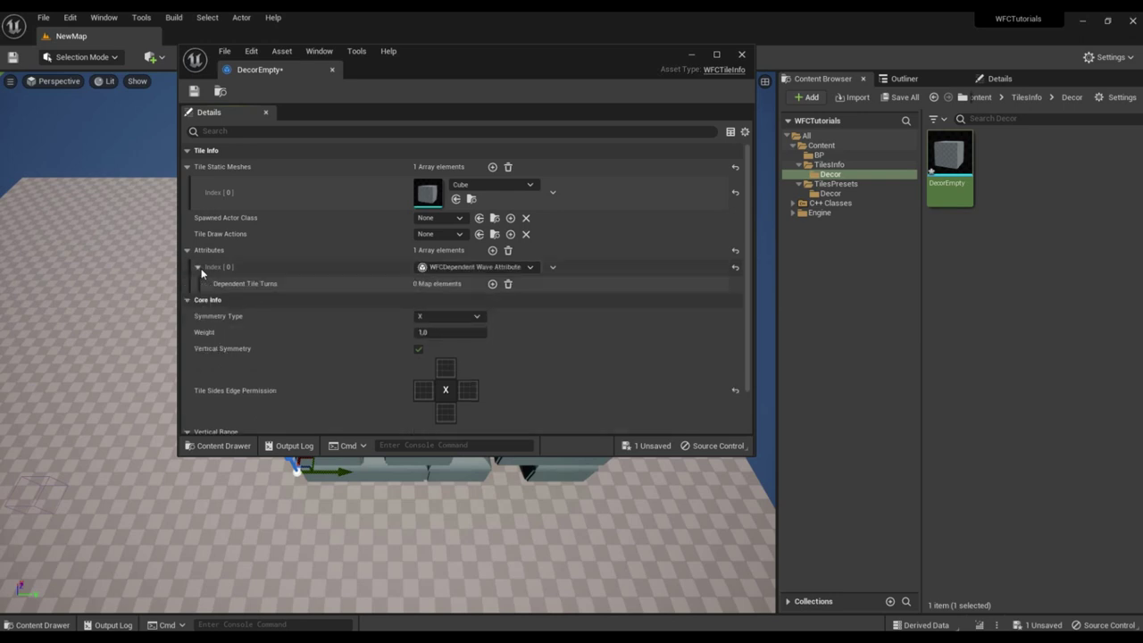
{"action": "left_click", "coordinate": [492, 283]}
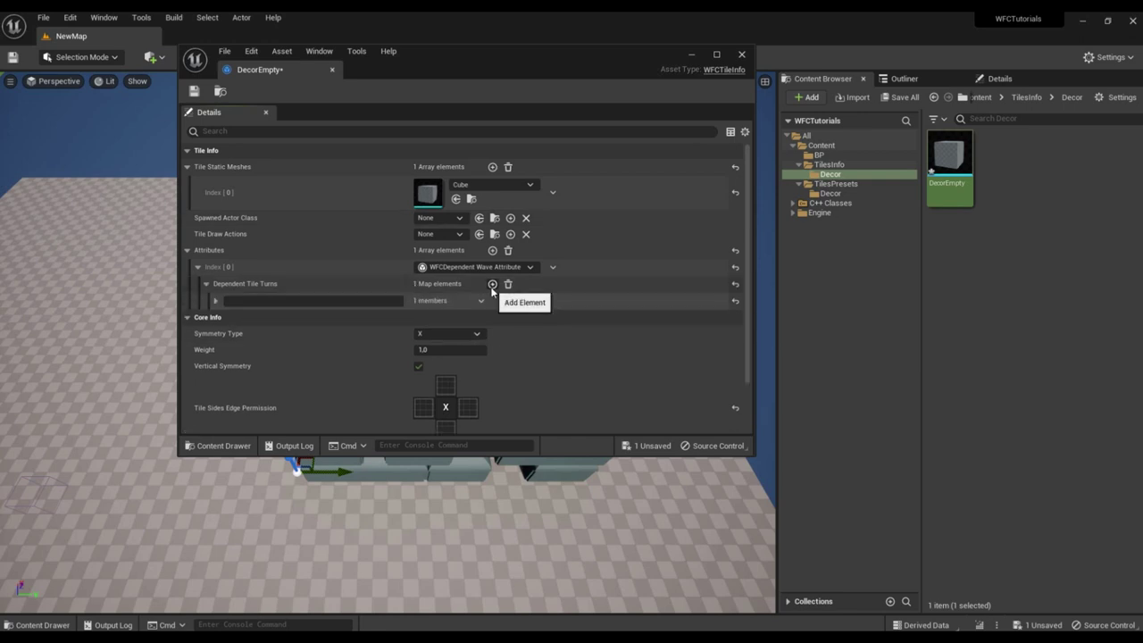
{"action": "left_click", "coordinate": [216, 302]}
{"action": "left_click", "coordinate": [277, 300]}
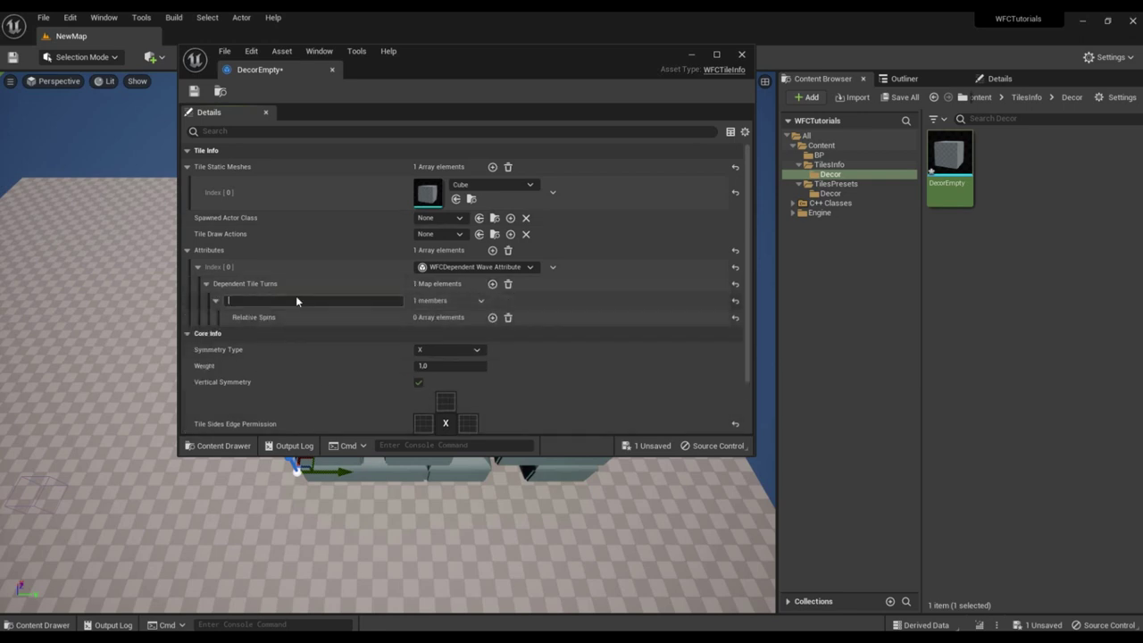
{"action": "left_click_drag", "start_coordinate": [597, 71], "coordinate": [604, 104]}
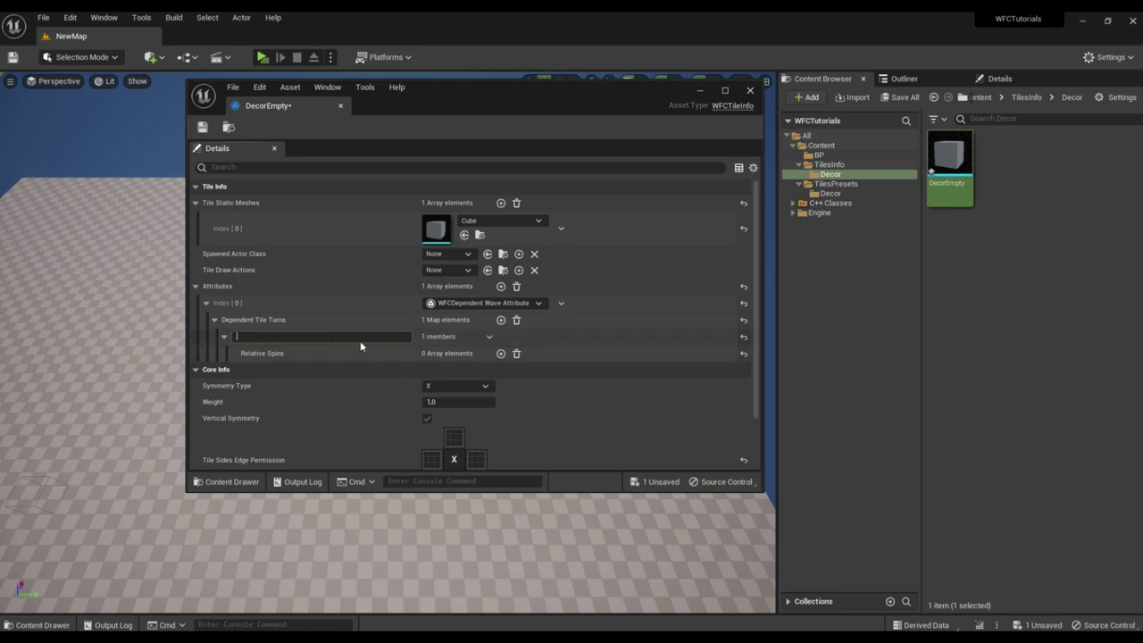
{"action": "left_click_drag", "start_coordinate": [647, 90], "coordinate": [599, 94]}
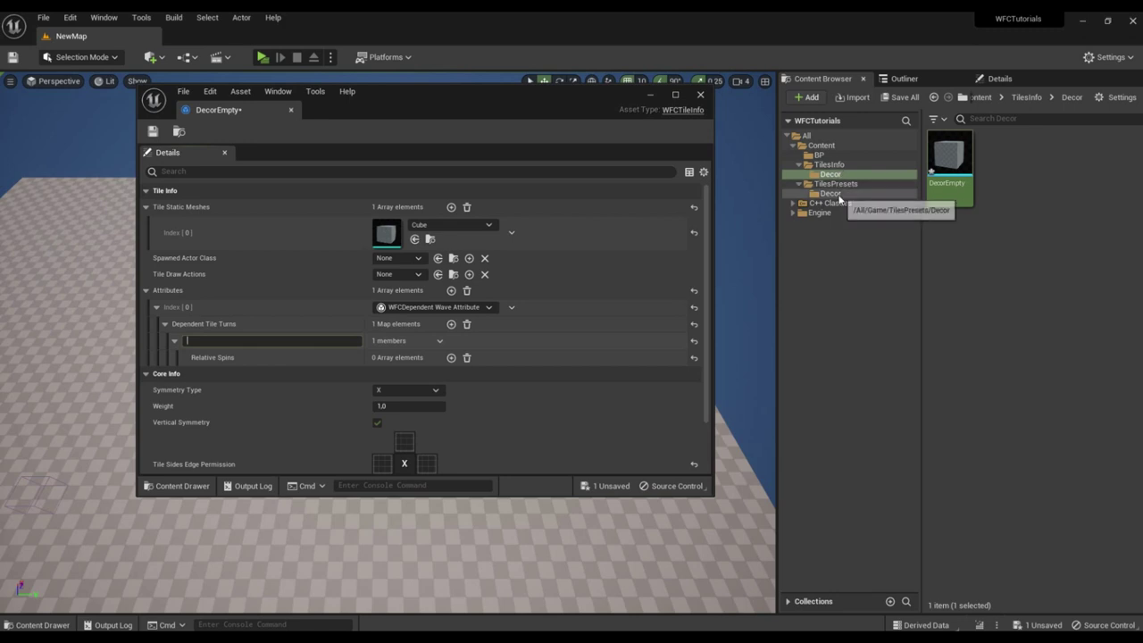
- Check the state names in WFCP_Rooms, set DecorEmpty's Dependent Tile Turns key to RoomFill, save the tile and minimize its editor
{"action": "left_click", "coordinate": [836, 184]}
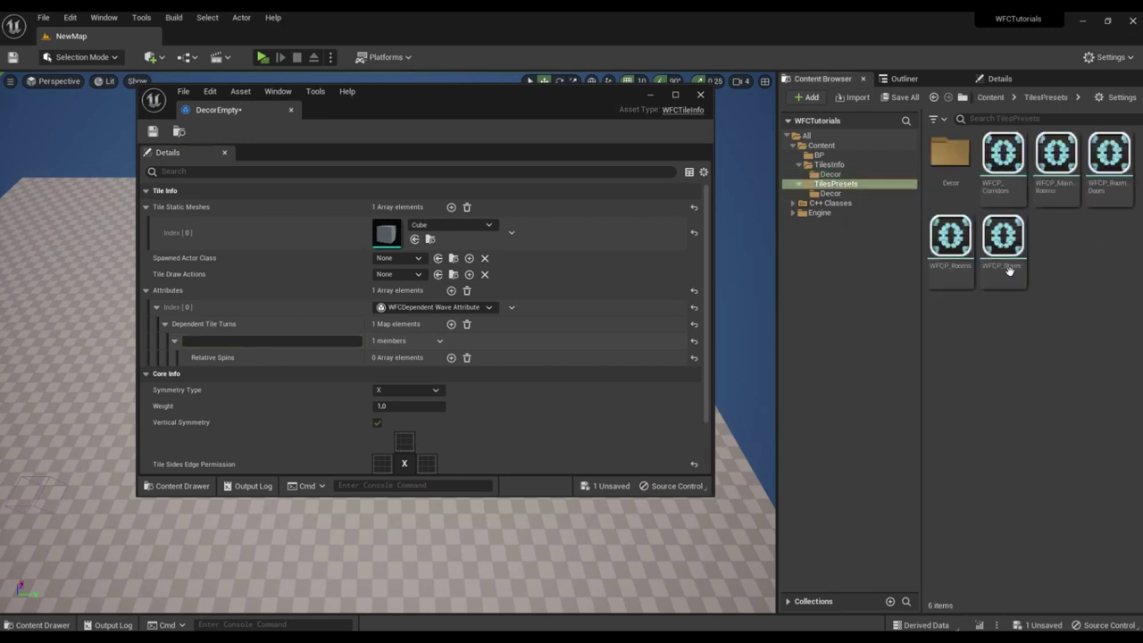
{"action": "double_click", "coordinate": [951, 252]}
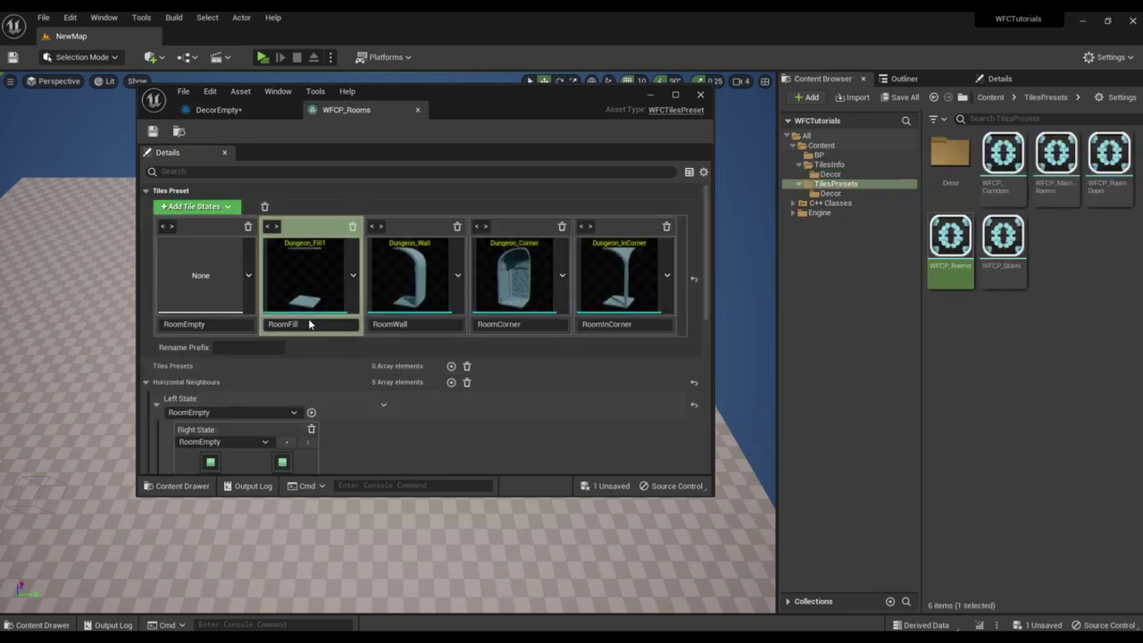
{"action": "left_click", "coordinate": [246, 110]}
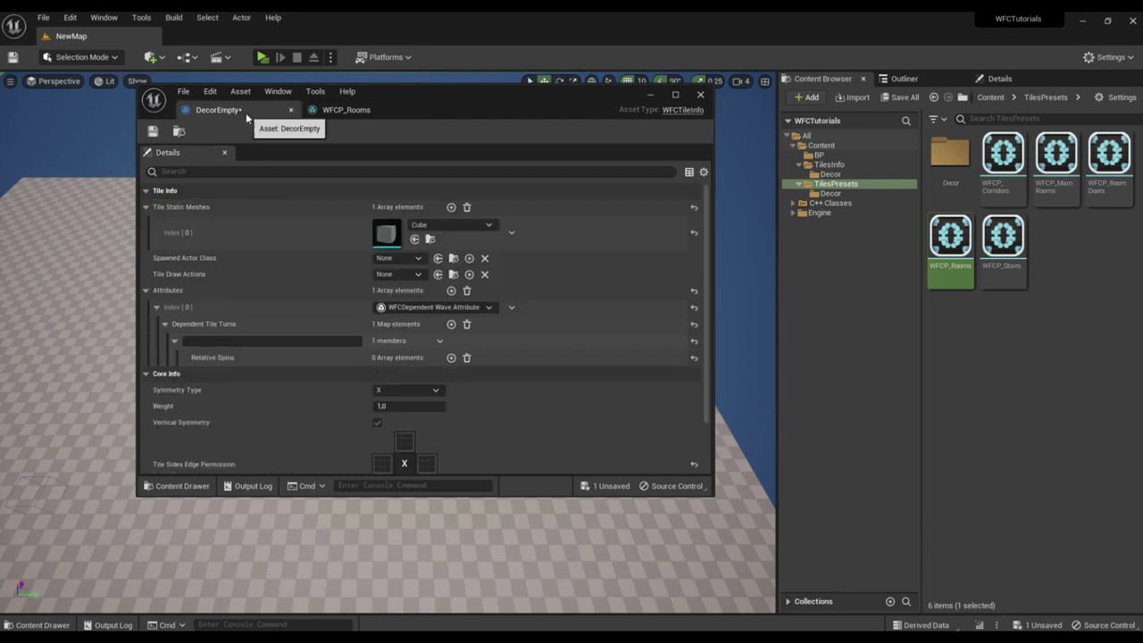
{"action": "left_click", "coordinate": [271, 341]}
{"action": "type", "text": "RoomFill"}
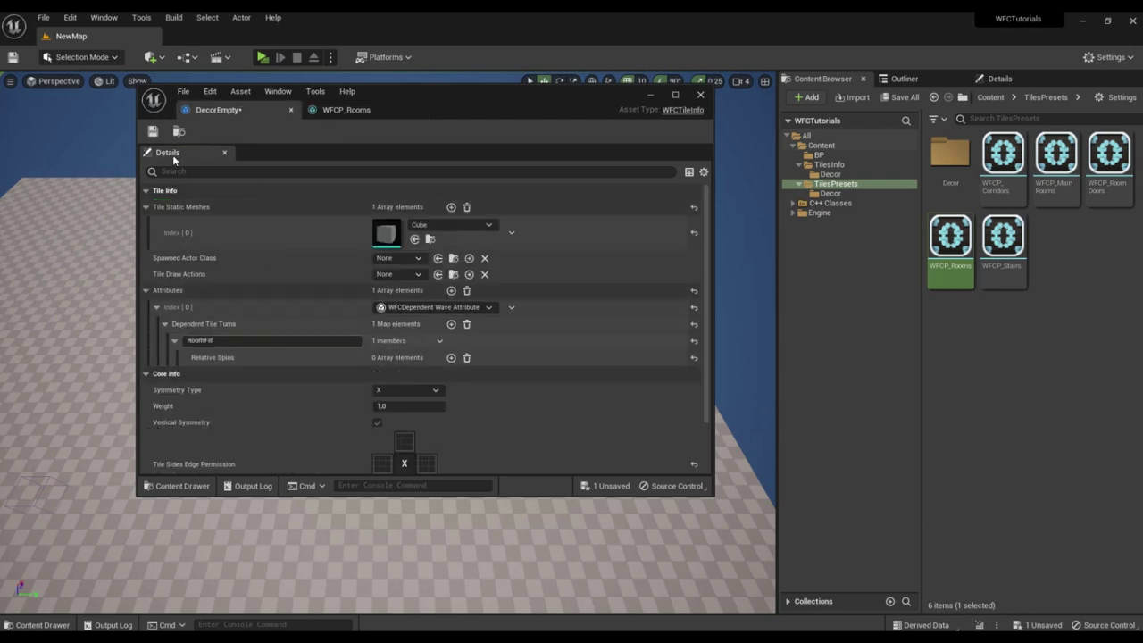
{"action": "left_click", "coordinate": [152, 132]}
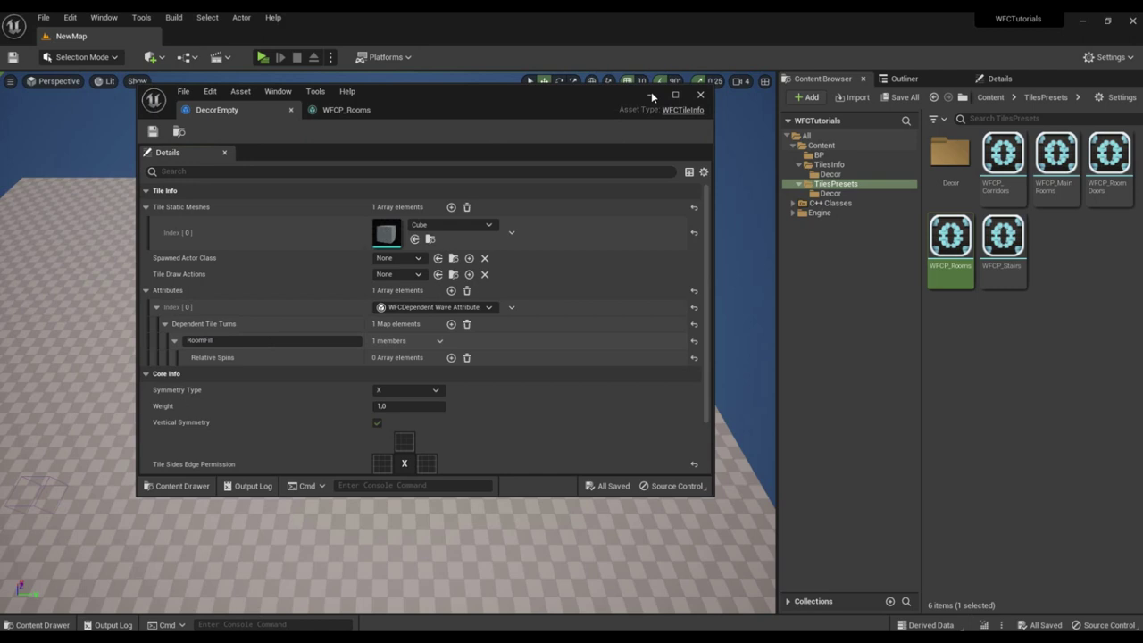
{"action": "scroll", "coordinate": [410, 351], "scroll_direction": "down", "scroll_amount": 3}
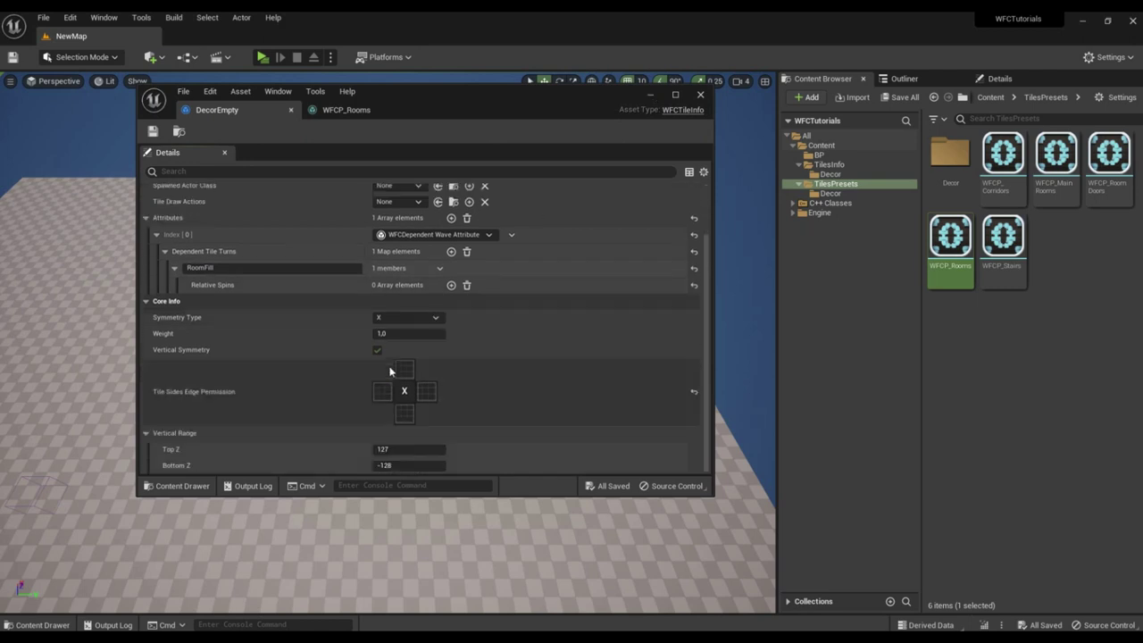
{"action": "left_click", "coordinate": [644, 95]}
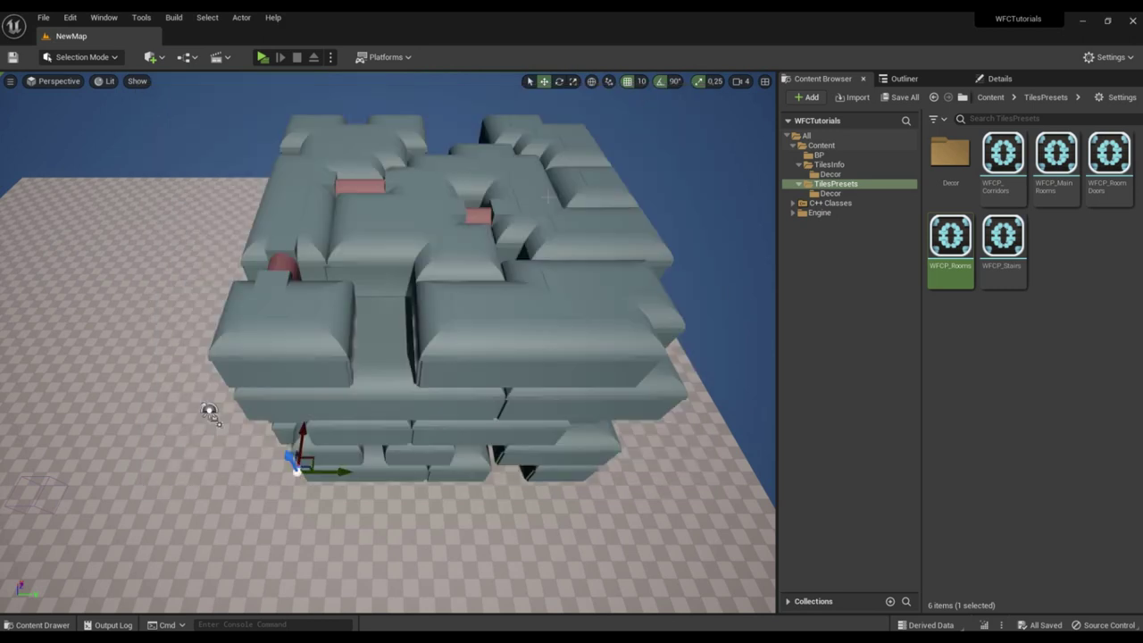
- Set the Parent WFC of BP_WFCDependentActor's WFCDependentWave component to BP_WFCActor and generate the dependent actor's WFC
{"action": "left_click", "coordinate": [1006, 80]}
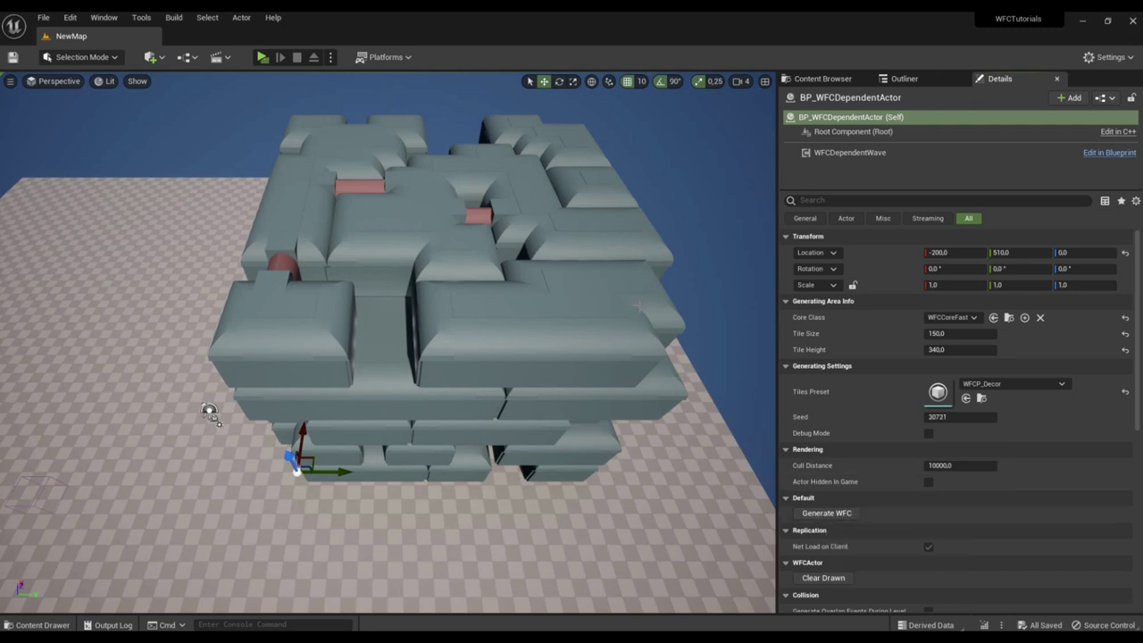
{"action": "mouse_move", "coordinate": [639, 307]}
{"action": "right_mouse_down"}
{"action": "mouse_move", "coordinate": [643, 291]}
{"action": "mouse_move", "coordinate": [677, 288]}
{"action": "mouse_move", "coordinate": [651, 304]}
{"action": "mouse_move", "coordinate": [648, 293]}
{"action": "right_mouse_up"}
{"action": "key", "text": "w"}
{"action": "key", "text": "s"}
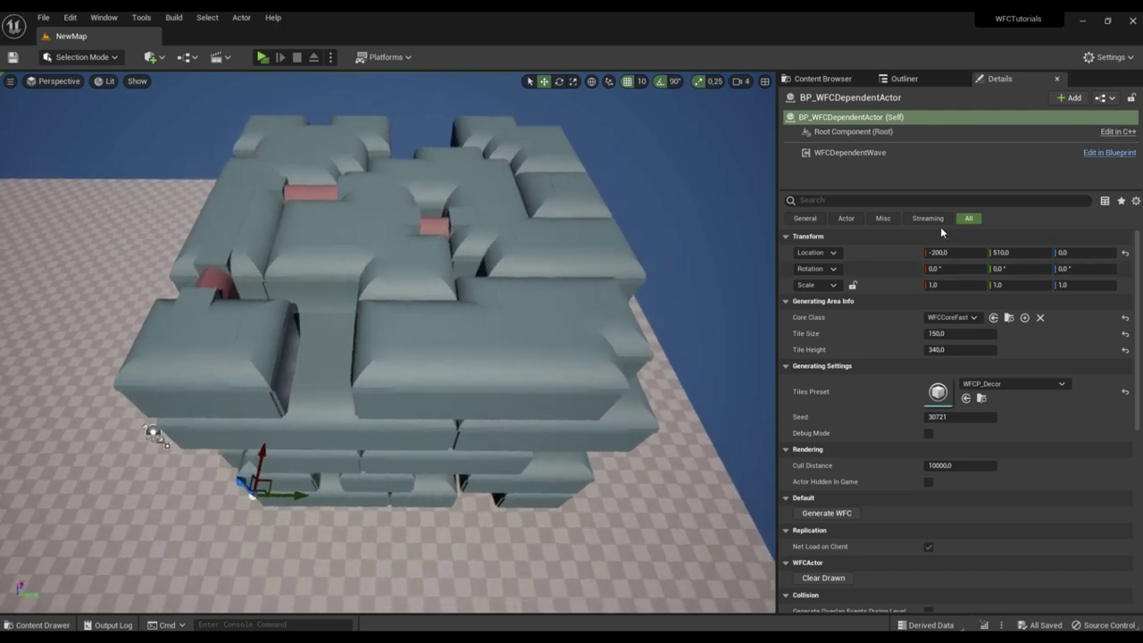
{"action": "left_click", "coordinate": [879, 156]}
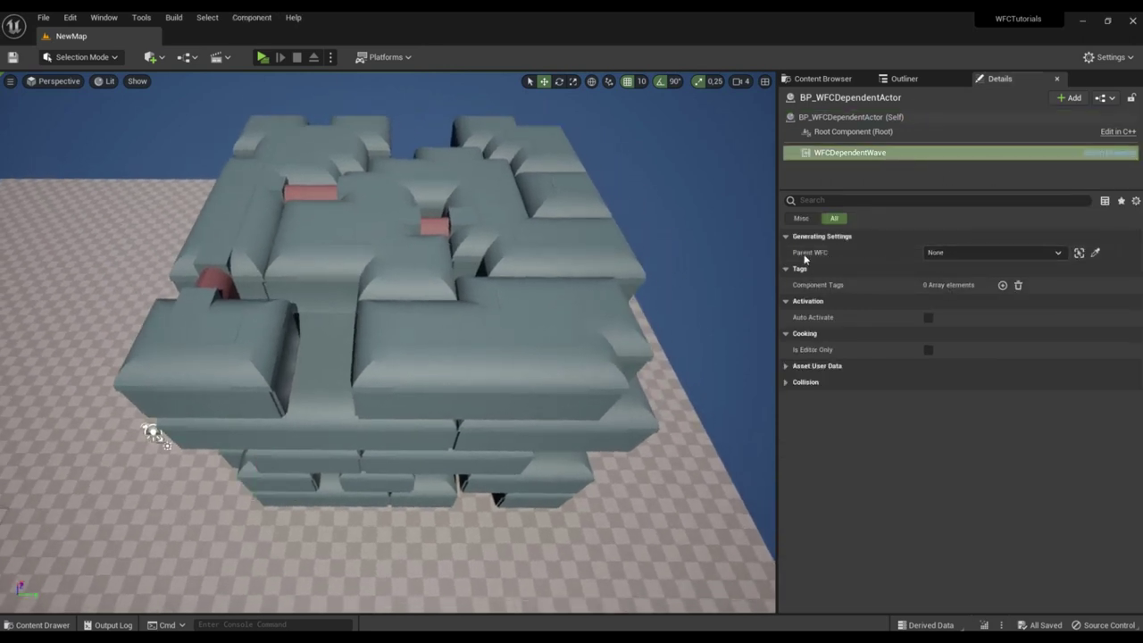
{"action": "left_click", "coordinate": [1003, 254]}
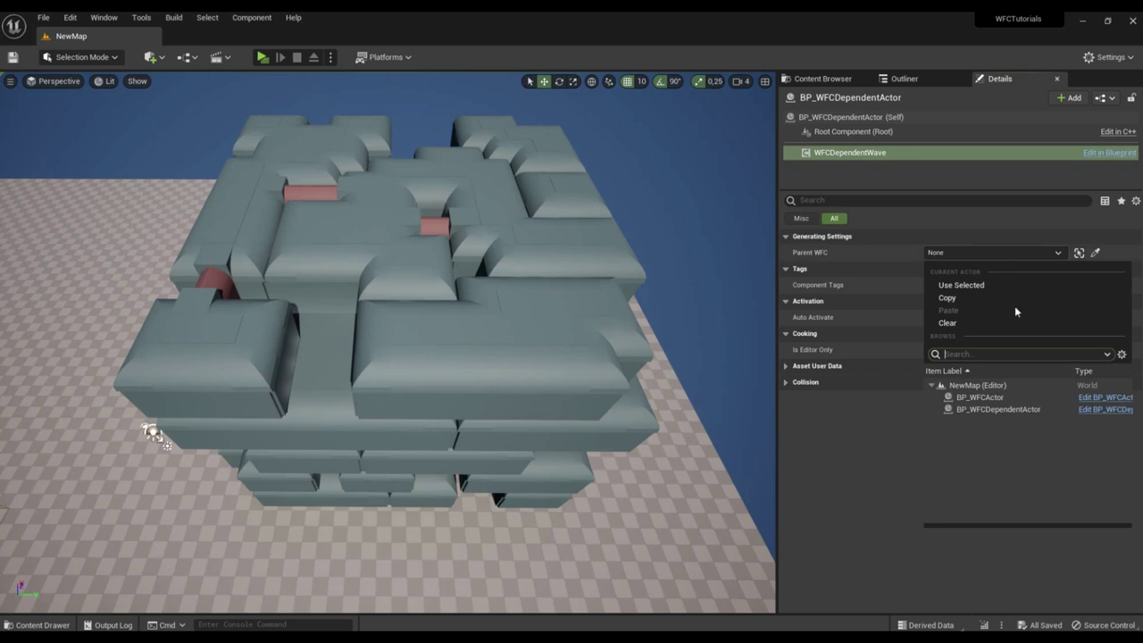
{"action": "left_click", "coordinate": [982, 397]}
{"action": "left_click", "coordinate": [850, 117]}
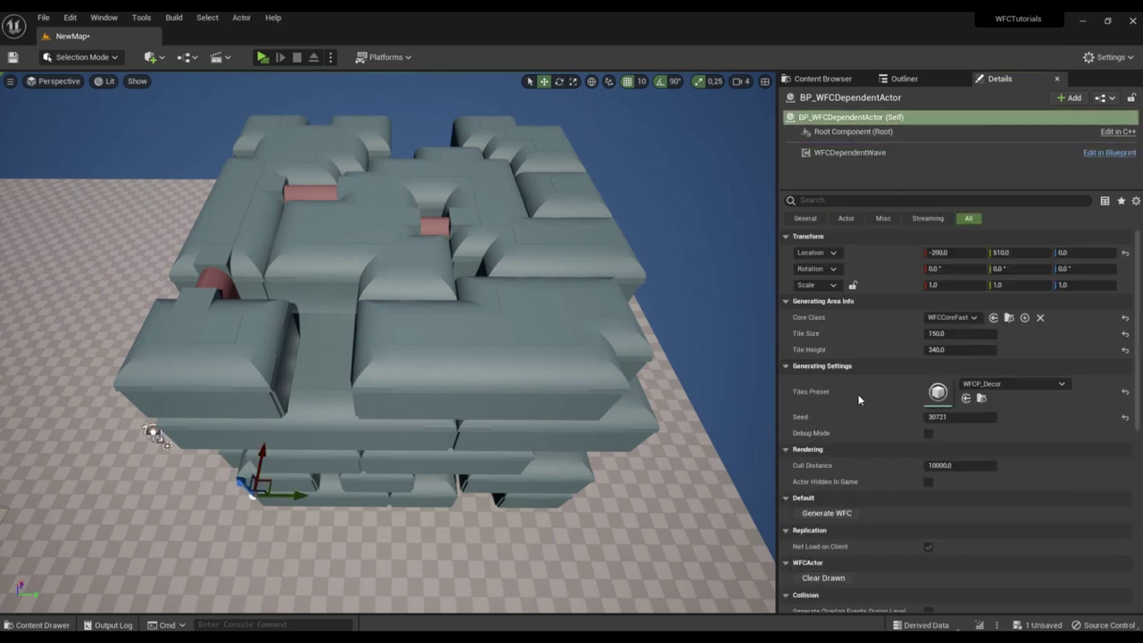
{"action": "left_click", "coordinate": [827, 514]}
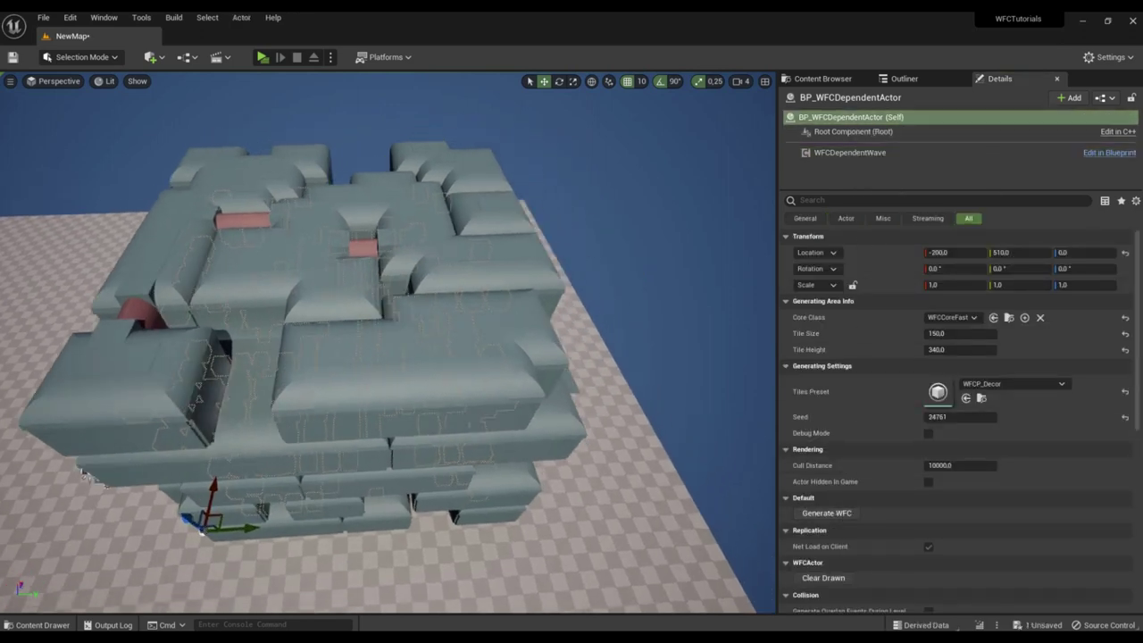
- Inspect the placement of the generated decor cubes inside the dungeon rooms, toggling game view
{"action": "key", "text": "w"}
{"action": "mouse_move", "coordinate": [488, 296]}
{"action": "right_mouse_down"}
{"action": "mouse_move", "coordinate": [526, 339]}
{"action": "mouse_move", "coordinate": [509, 358]}
{"action": "mouse_move", "coordinate": [487, 296]}
{"action": "right_mouse_up"}
{"action": "key", "text": "g"}
{"action": "right_click_drag", "start_coordinate": [363, 321], "coordinate": [572, 322]}
{"action": "right_click_drag", "start_coordinate": [388, 343], "coordinate": [732, 343]}
{"action": "key", "text": "w"}
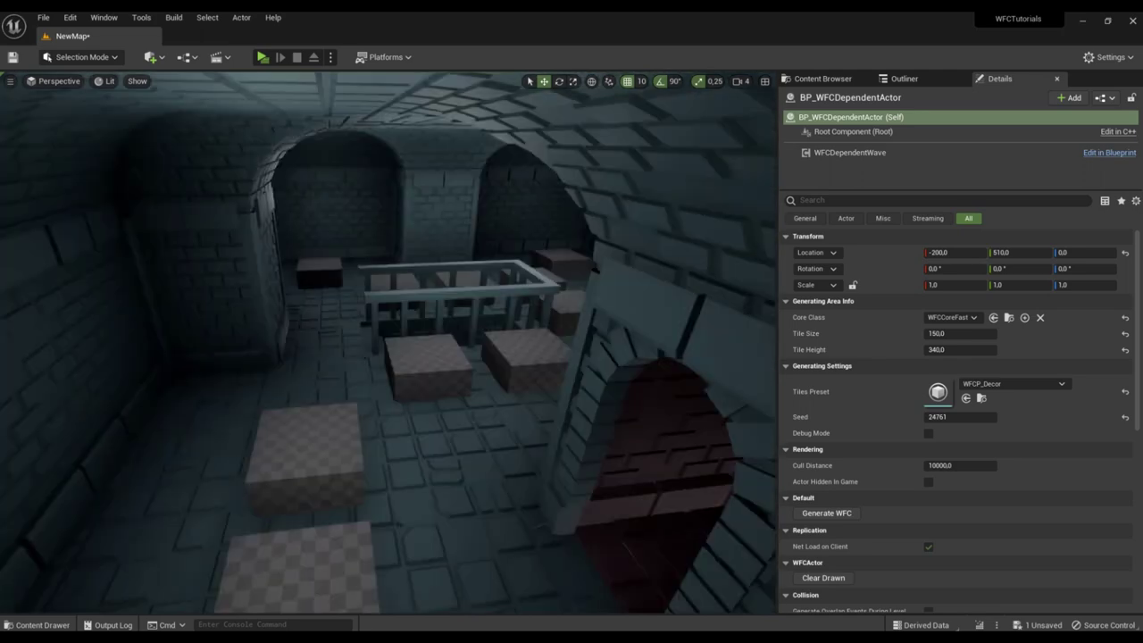
{"action": "right_click_drag", "start_coordinate": [365, 322], "coordinate": [365, 322]}
{"action": "right_click_drag", "start_coordinate": [696, 207], "coordinate": [696, 207]}
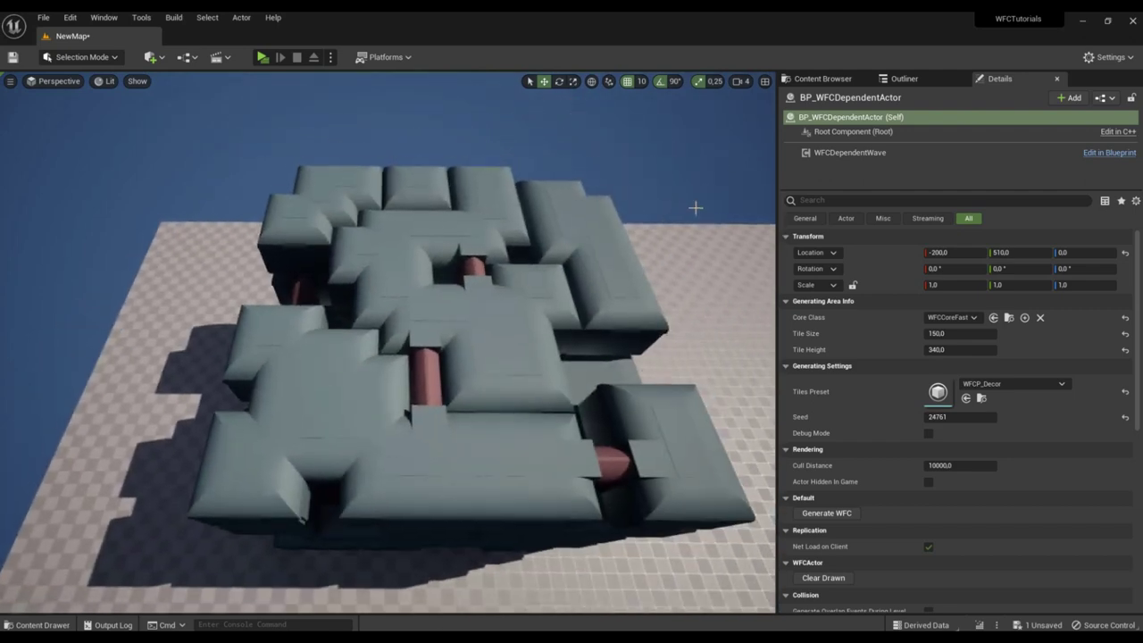
- Reopen DecorEmpty from TilesInfo/Decor and add a RoomWall entry to its Dependent Tile Turns map
{"action": "left_click", "coordinate": [900, 79]}
{"action": "left_click", "coordinate": [822, 78]}
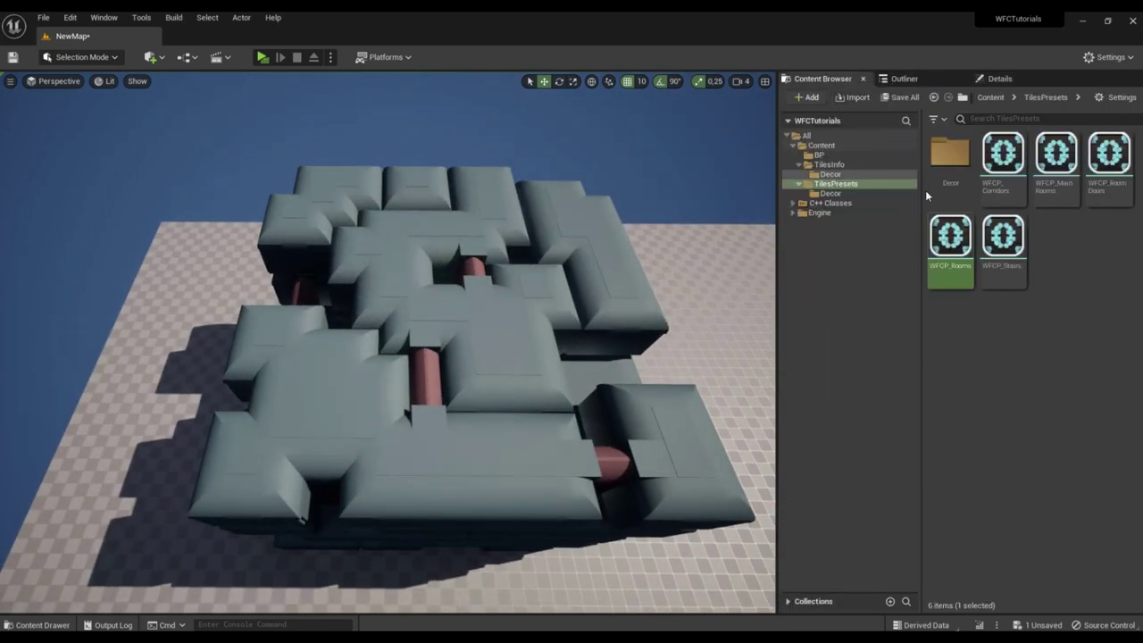
{"action": "left_click", "coordinate": [829, 174]}
{"action": "double_click", "coordinate": [949, 161]}
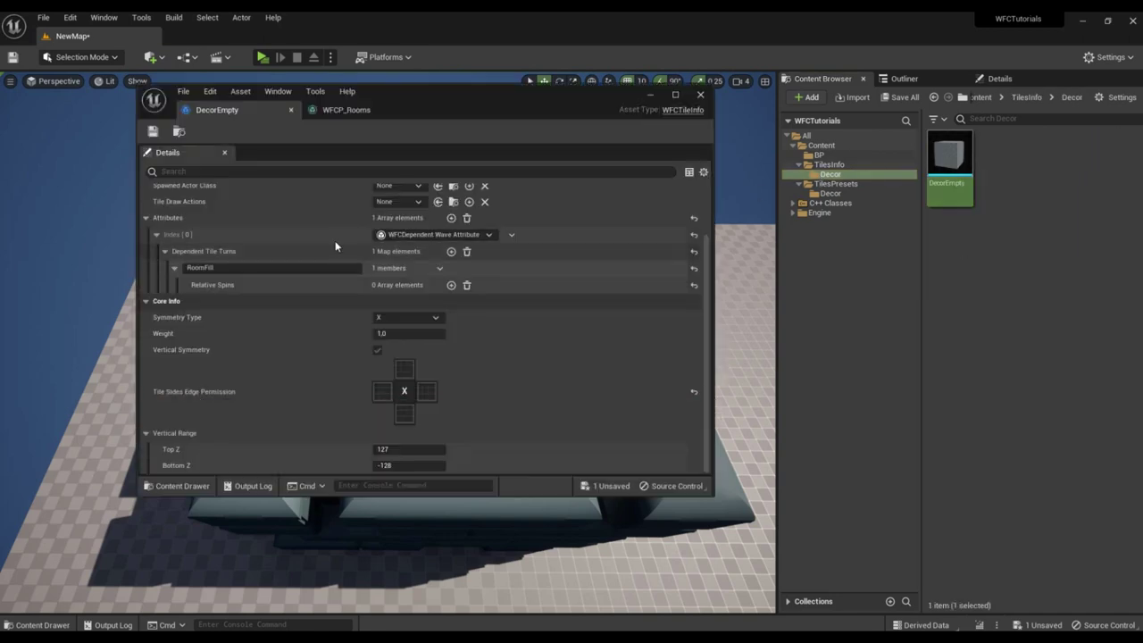
{"action": "left_click", "coordinate": [182, 269]}
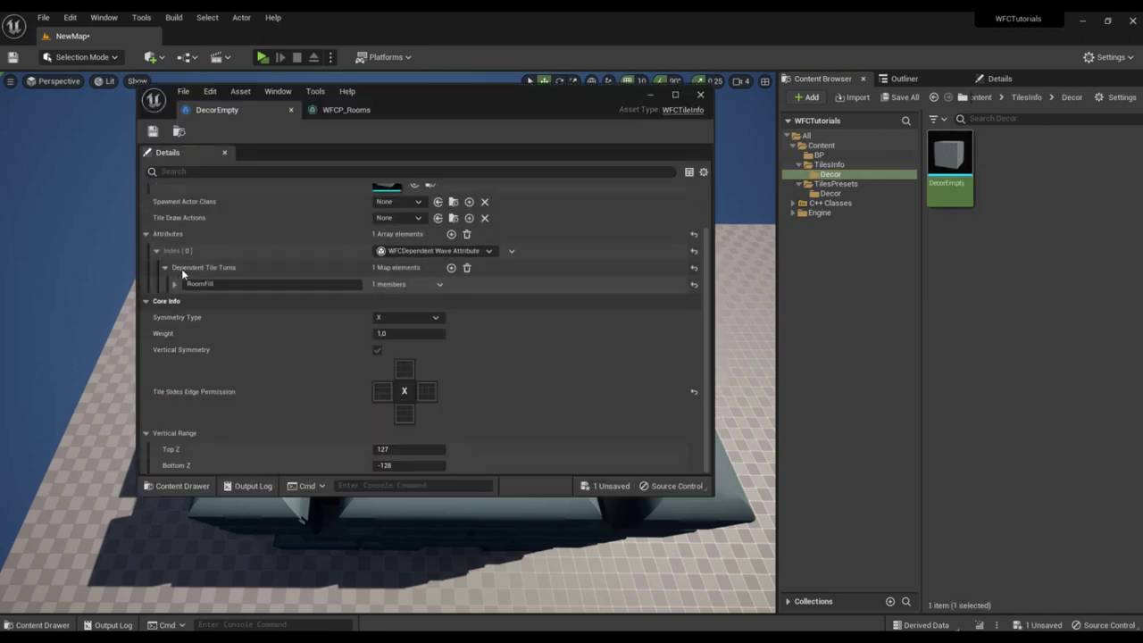
{"action": "left_click", "coordinate": [451, 268]}
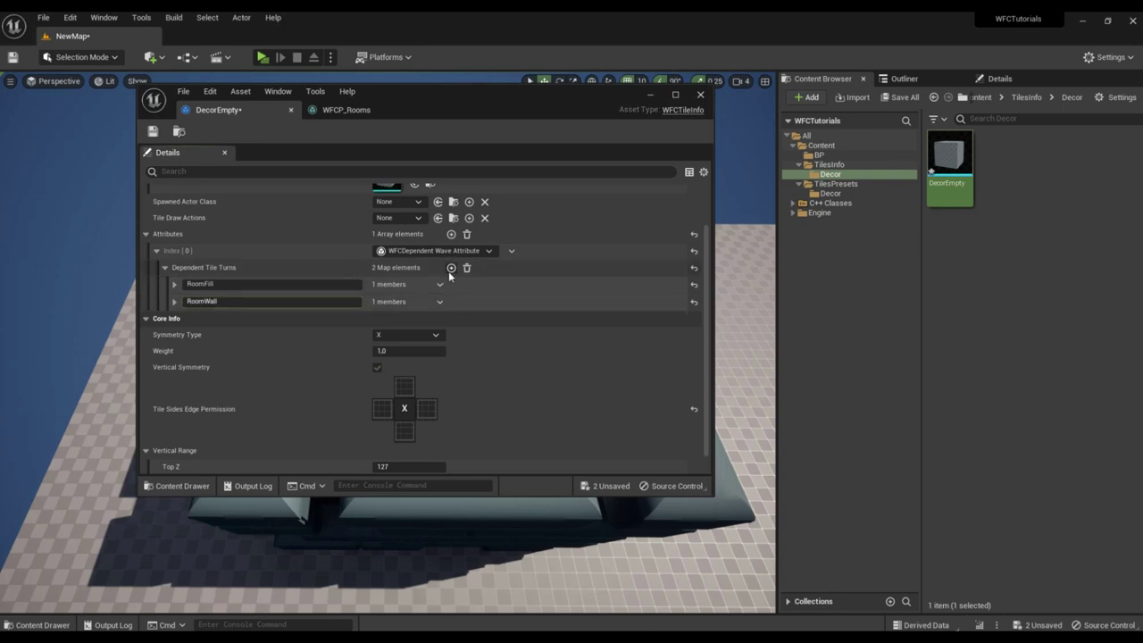
- Add a third Dependent Tile Turns entry to DecorEmpty with the key RoomCorner
{"action": "left_click", "coordinate": [450, 267]}
{"action": "left_click", "coordinate": [265, 320]}
{"action": "type", "text": "RoomCorner"}
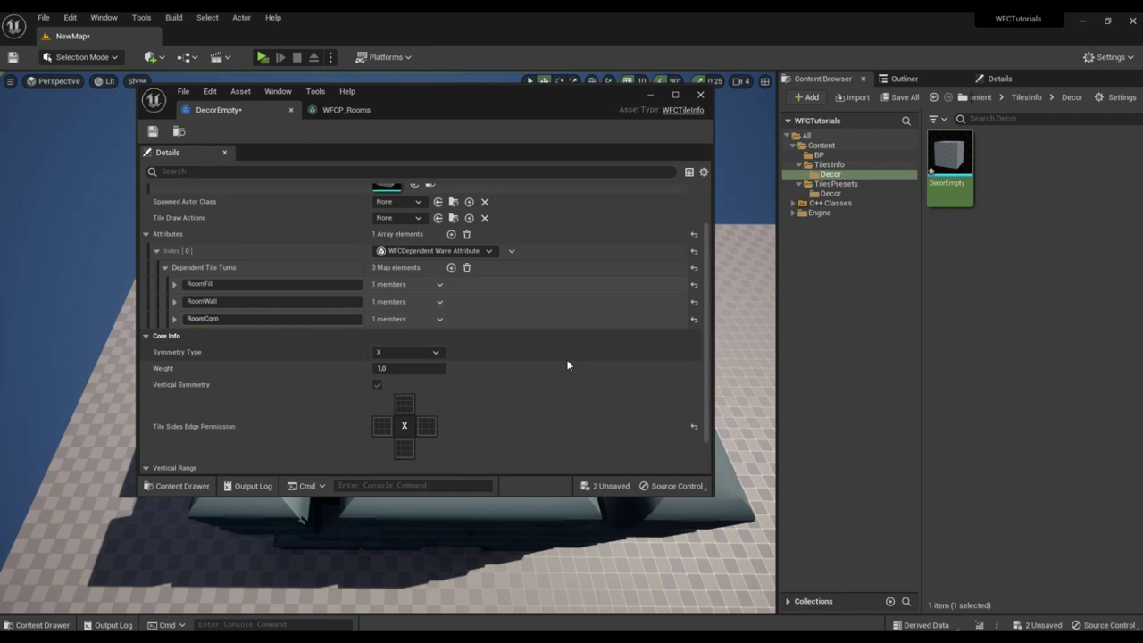
- Add a fourth Dependent Tile Turns entry with the key RoomInCorner to DecorEmpty and save the asset
{"action": "left_click", "coordinate": [451, 268]}
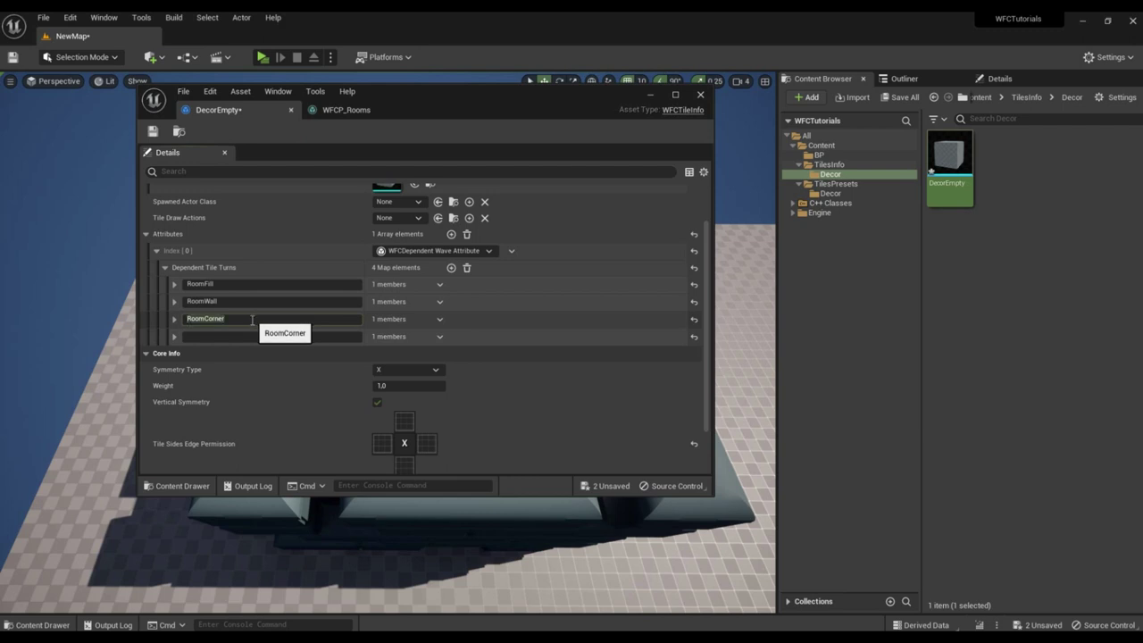
{"action": "left_click", "coordinate": [222, 338]}
{"action": "left_click", "coordinate": [207, 336]}
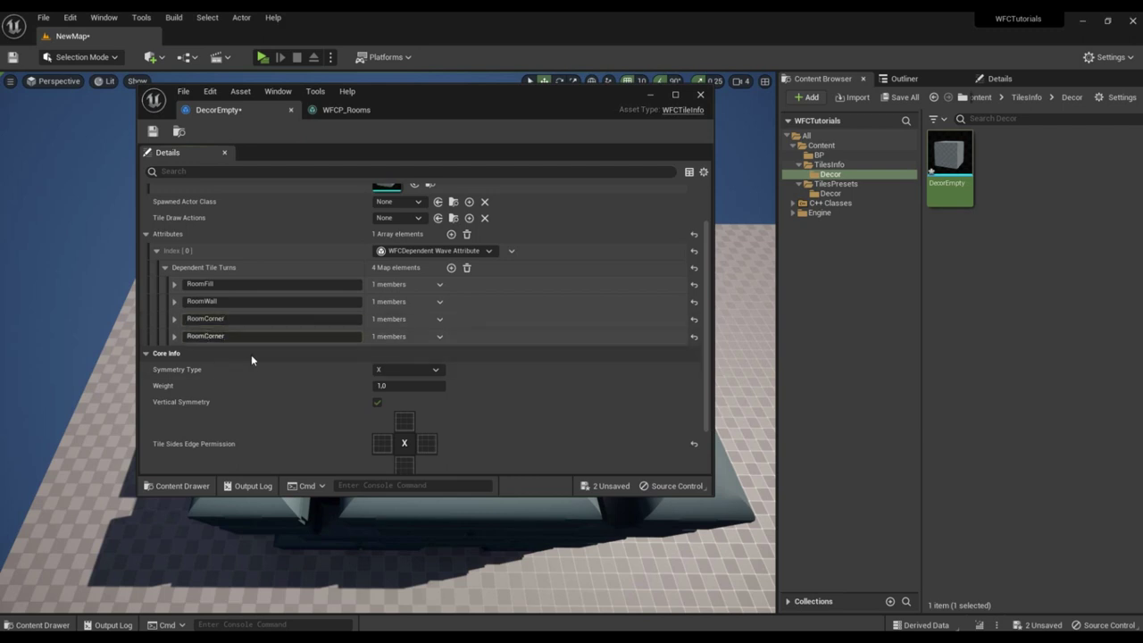
{"action": "type", "text": "In"}
{"action": "key", "text": "Return"}
{"action": "left_click", "coordinate": [152, 131]}
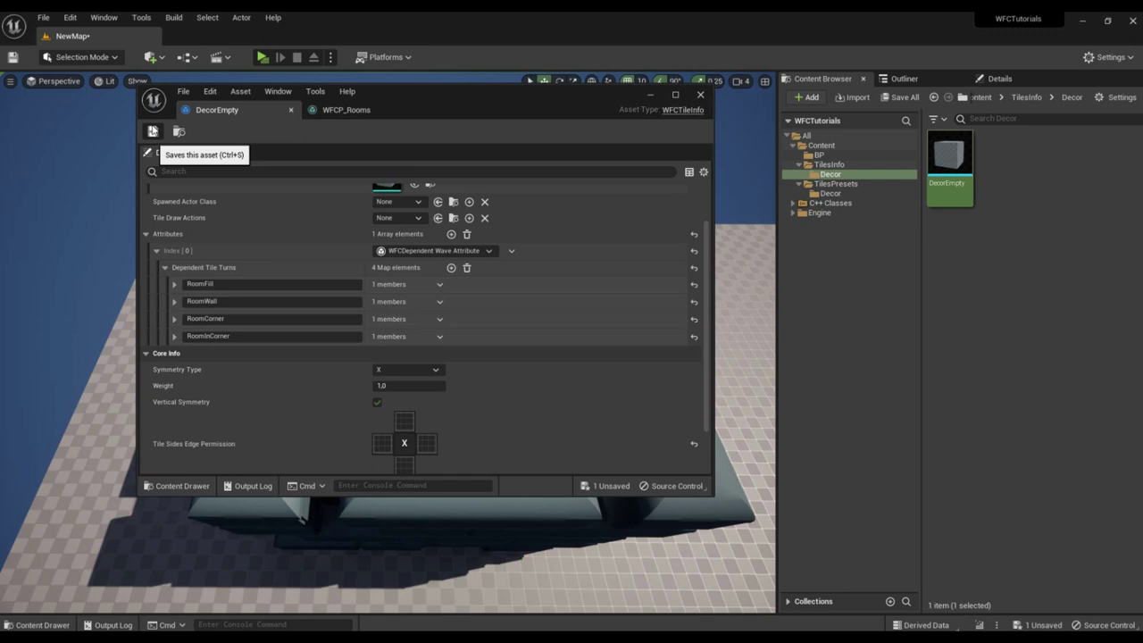
{"action": "left_click", "coordinate": [700, 95]}
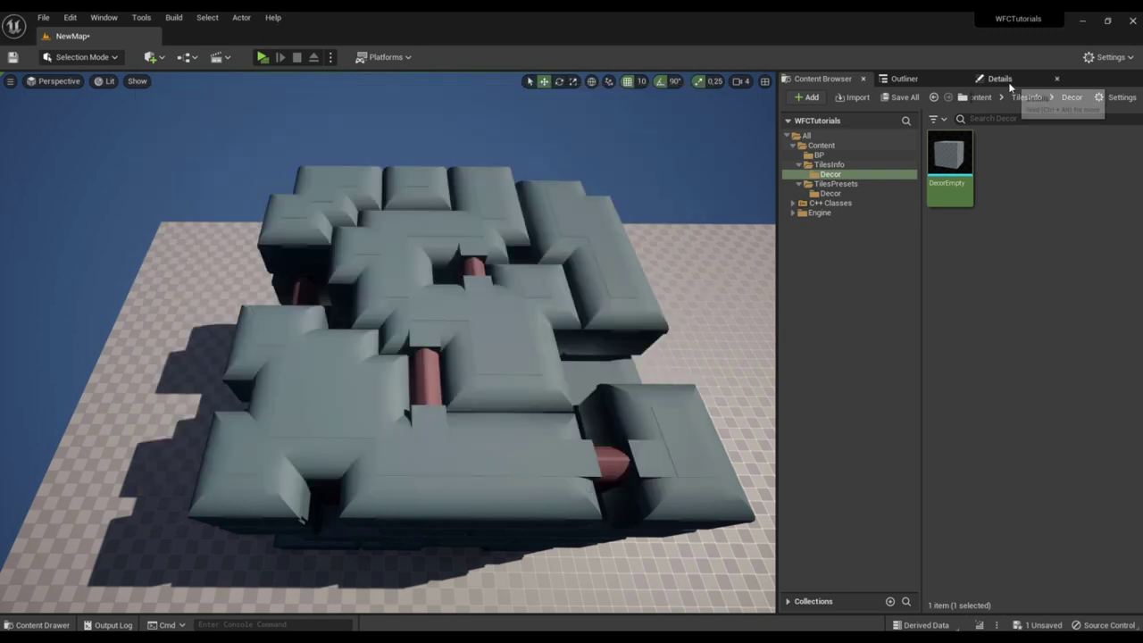
- Regenerate the WFC of BP_WFCDependentActor and inspect the decor cubes around the doorway inside the dungeon room
{"action": "left_click", "coordinate": [1000, 78]}
{"action": "left_click", "coordinate": [839, 516]}
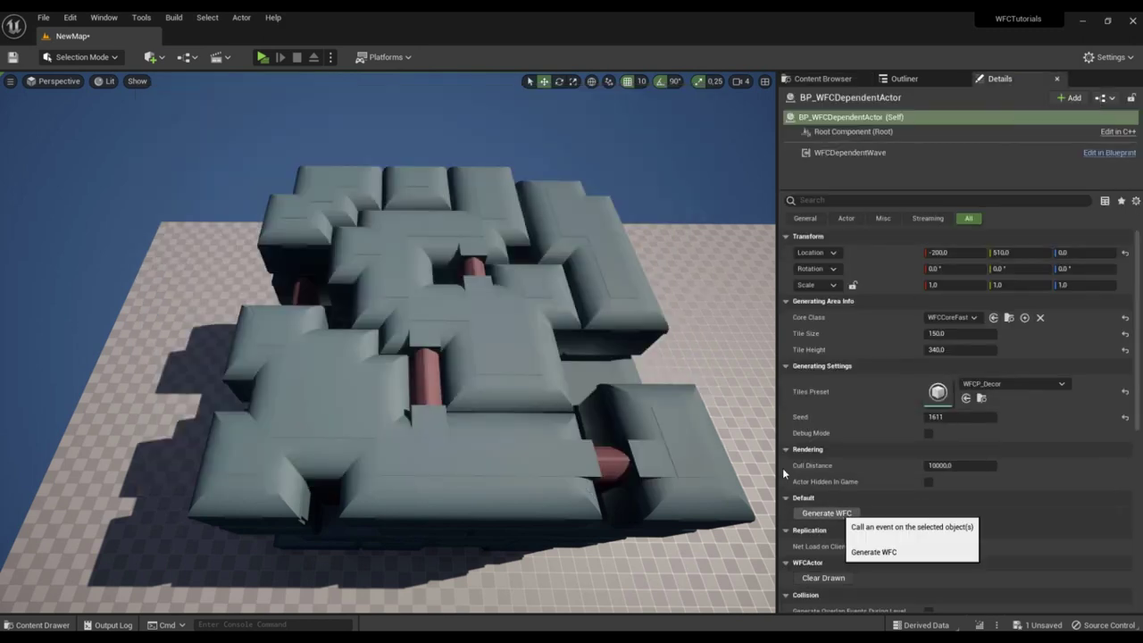
{"action": "key", "text": "w"}
{"action": "right_click_drag", "start_coordinate": [732, 442], "coordinate": [357, 544]}
{"action": "key", "text": "w"}
{"action": "key", "text": "w"}
{"action": "key", "text": "w"}
{"action": "right_click_drag", "start_coordinate": [286, 340], "coordinate": [192, 312]}
{"action": "key", "text": "w"}
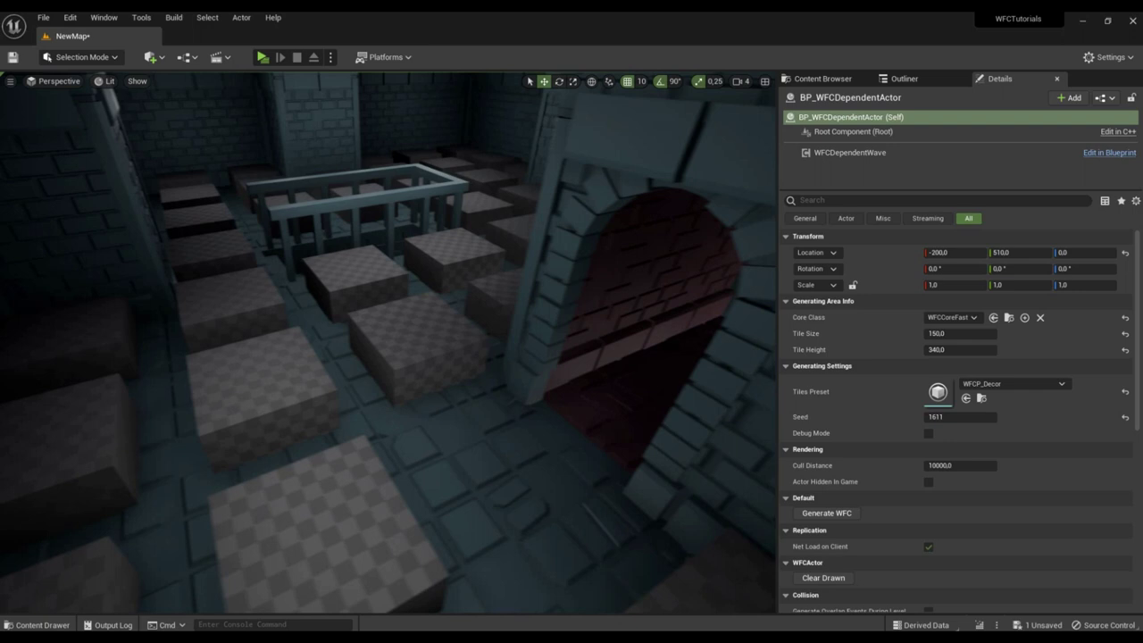
{"action": "right_click_drag", "start_coordinate": [388, 342], "coordinate": [379, 345]}
- Add a RoomDoor entry to DecorEmpty's Dependent Tile Turns, save it, and regenerate the dependent actor's WFC
{"action": "left_click", "coordinate": [399, 589]}
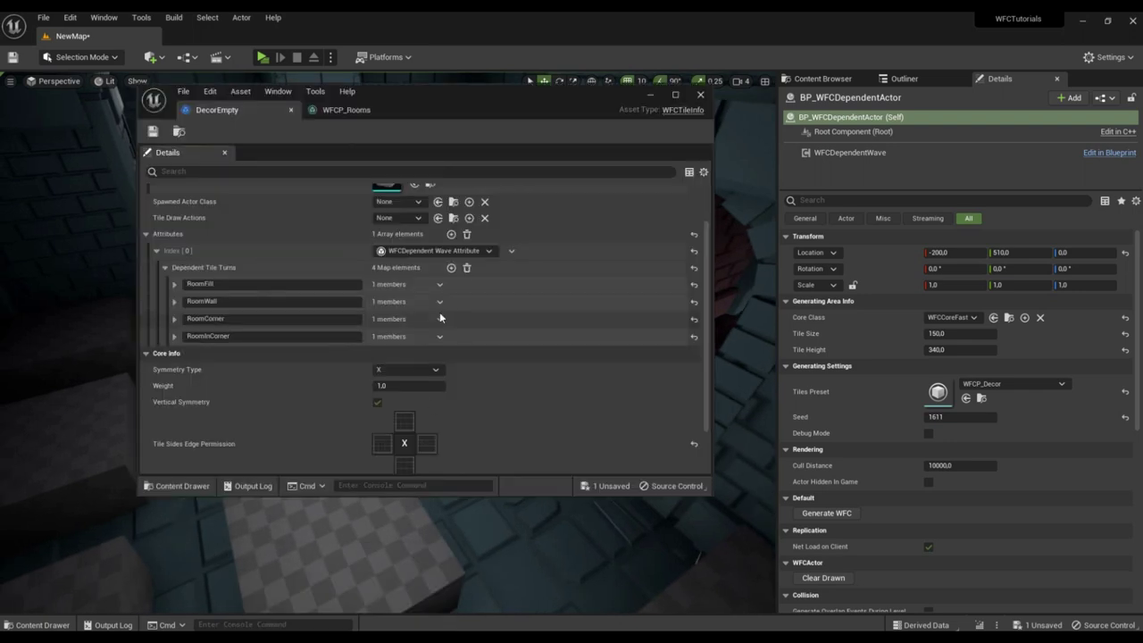
{"action": "left_click", "coordinate": [450, 268]}
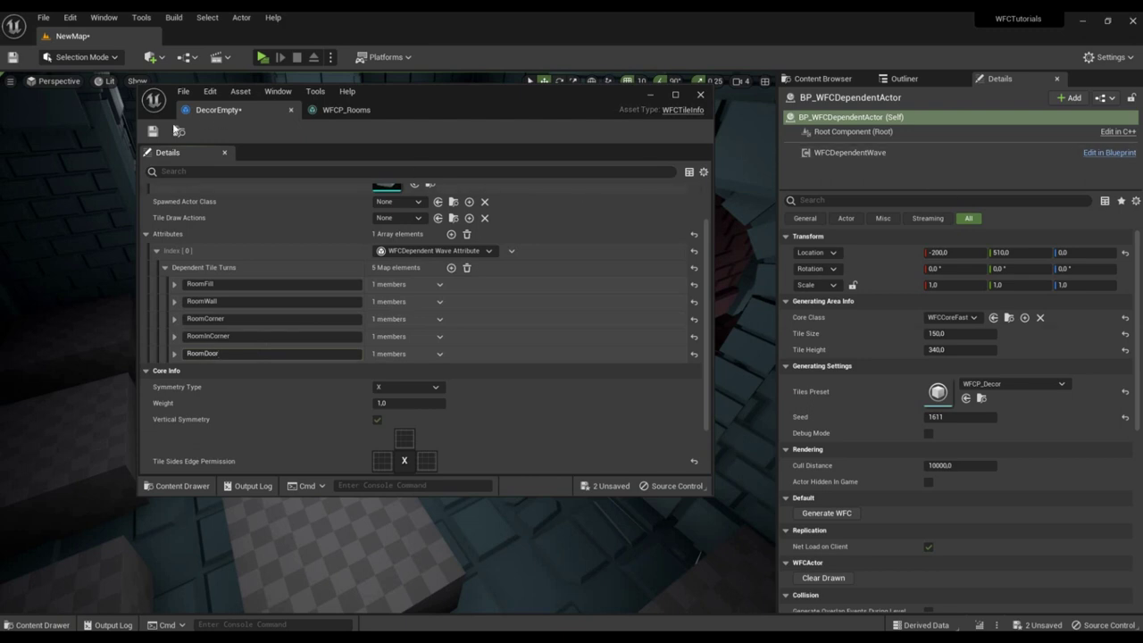
{"action": "left_click", "coordinate": [153, 130]}
{"action": "left_click", "coordinate": [649, 95]}
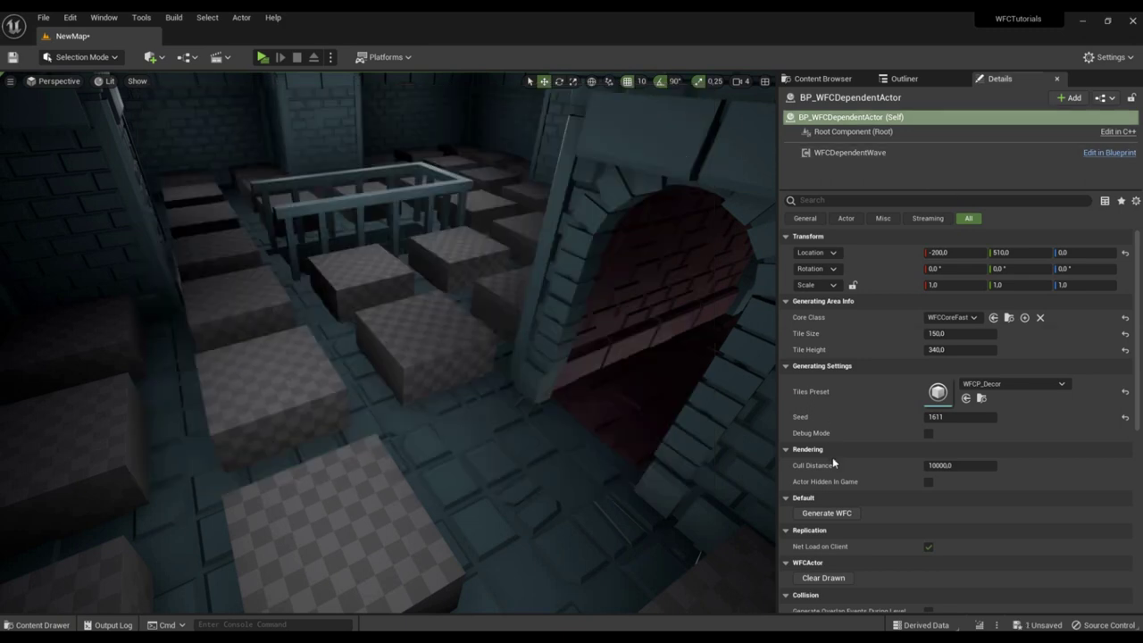
{"action": "left_click", "coordinate": [835, 521]}
{"action": "right_click_drag", "start_coordinate": [587, 395], "coordinate": [587, 396]}
- Create a new WFC tile info asset named DecorTorch in the TilesInfo/Decor folder
{"action": "left_click", "coordinate": [849, 79]}
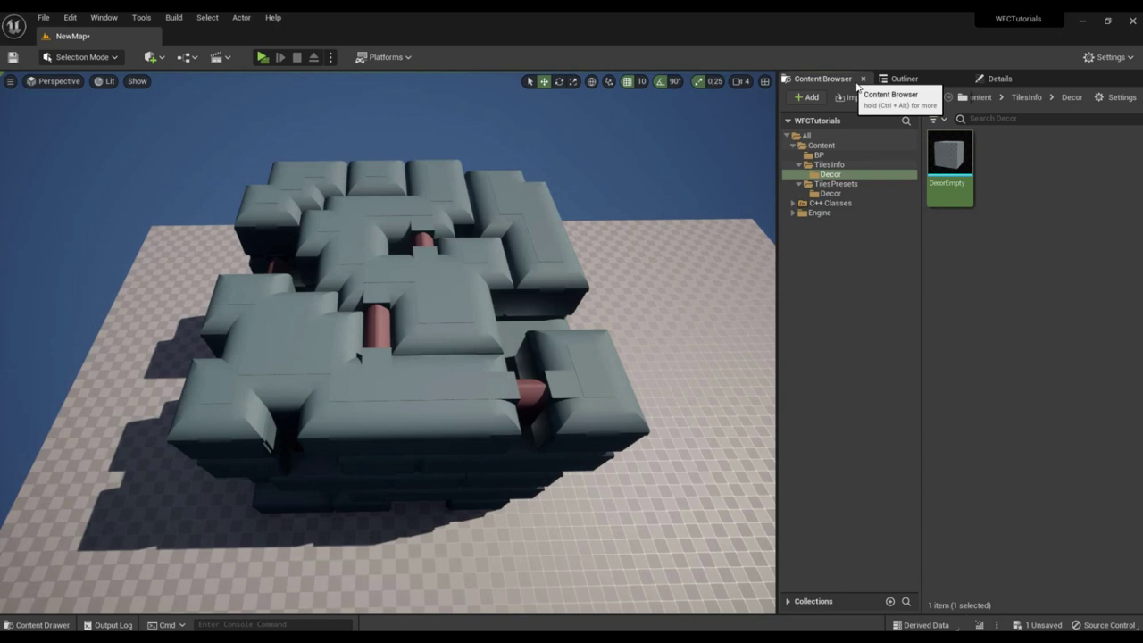
{"action": "right_click", "coordinate": [1019, 244]}
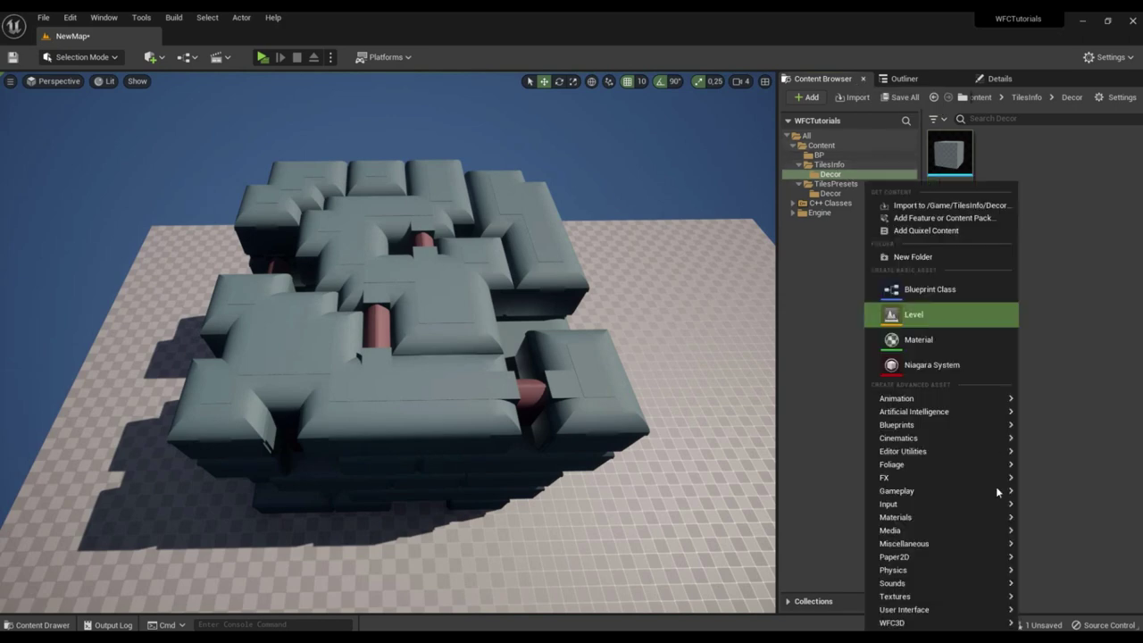
{"action": "mouse_move", "coordinate": [947, 623]}
{"action": "left_click", "coordinate": [1079, 599]}
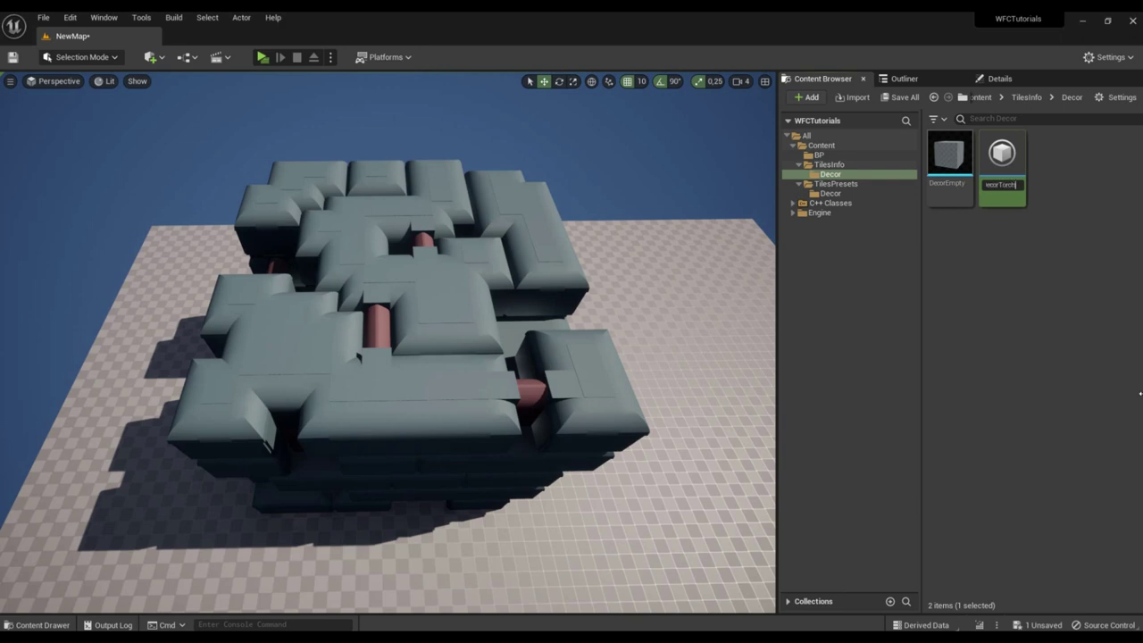
{"action": "type", "text": "DecorTorch"}
{"action": "key", "text": "Return"}
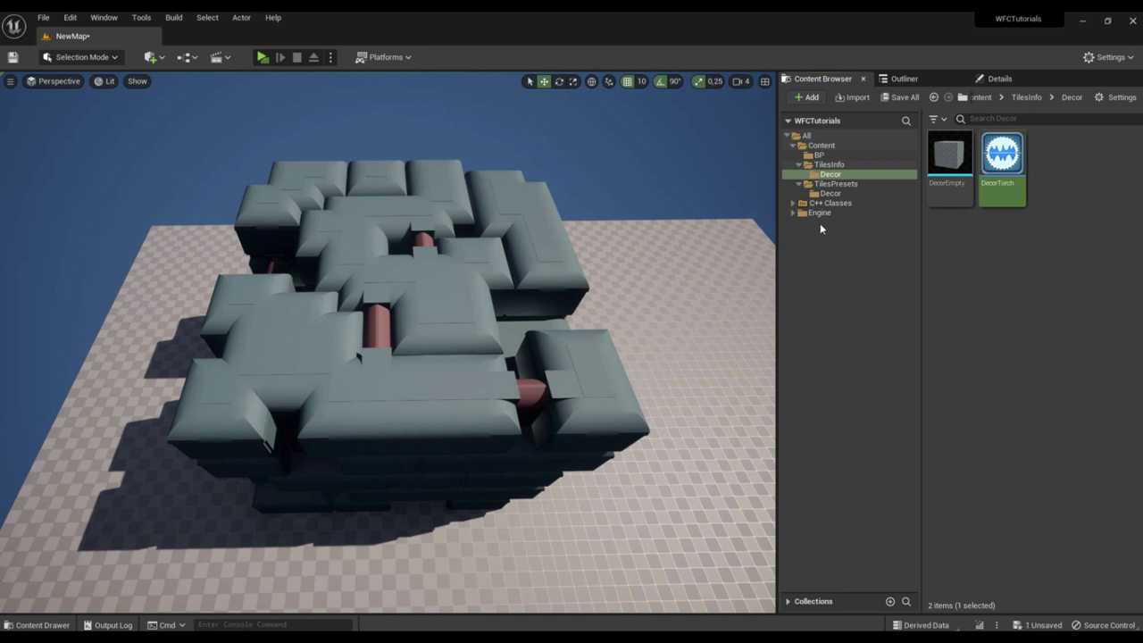
- Open DecorTorch and locate the TorchFill mesh in the Geometry folder of the Wave Function Collapse 3D plugin content
{"action": "double_click", "coordinate": [1002, 156]}
{"action": "left_click", "coordinate": [792, 213]}
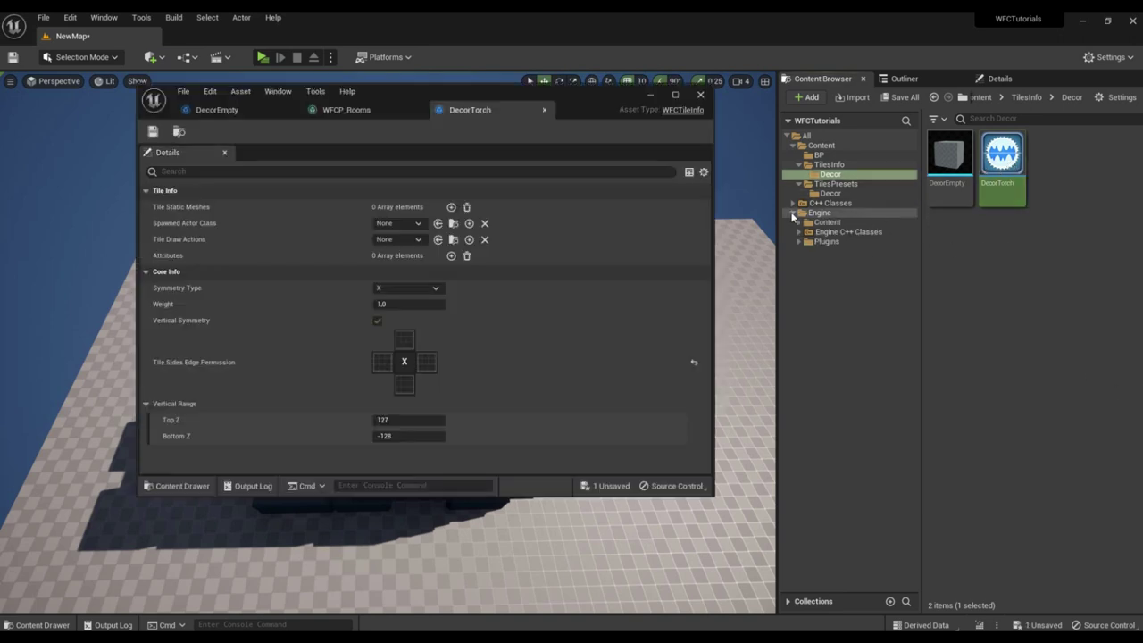
{"action": "left_click", "coordinate": [798, 242]}
{"action": "left_click_drag", "start_coordinate": [913, 248], "coordinate": [919, 557]}
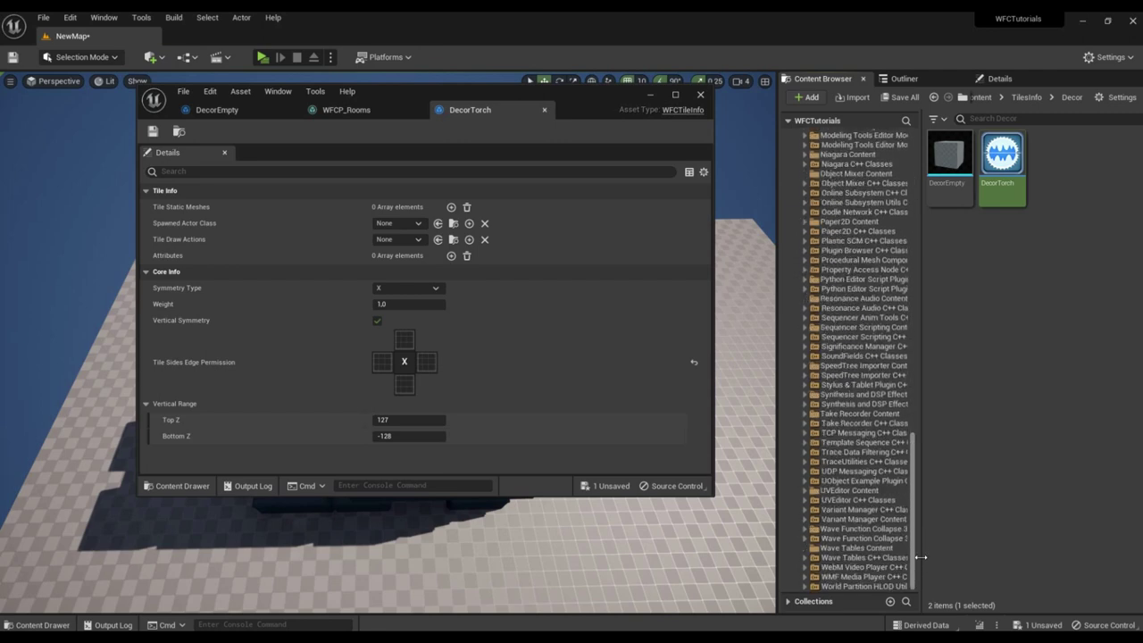
{"action": "left_click", "coordinate": [803, 530]}
{"action": "left_click", "coordinate": [842, 547]}
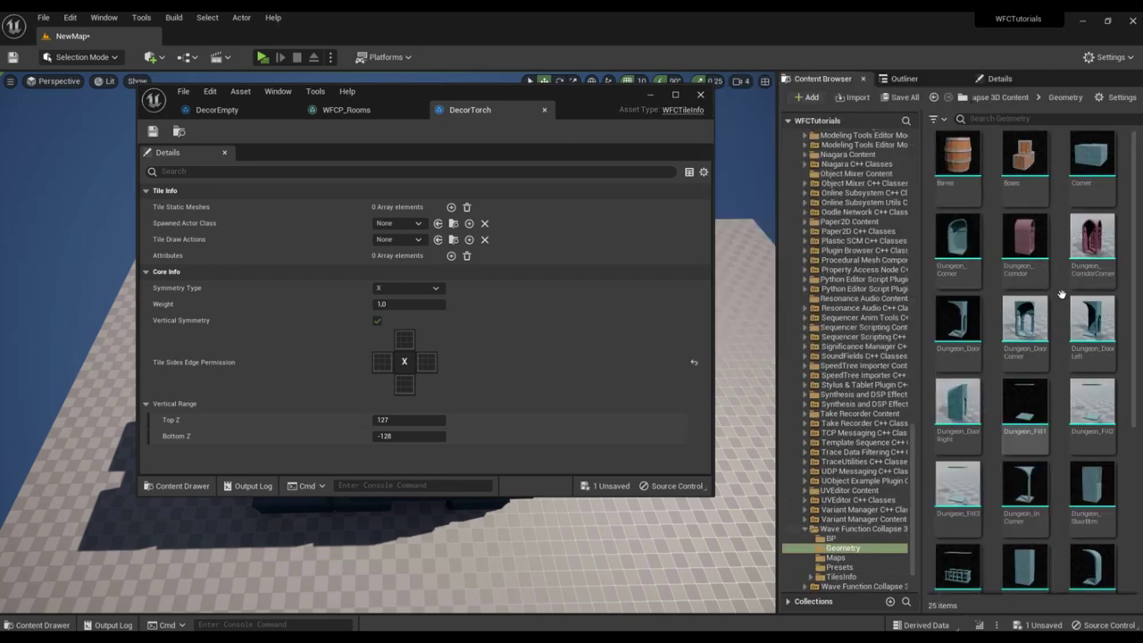
{"action": "scroll", "coordinate": [1072, 331], "scroll_direction": "down", "scroll_amount": 2}
{"action": "scroll", "coordinate": [1081, 352], "scroll_direction": "down", "scroll_amount": 3}
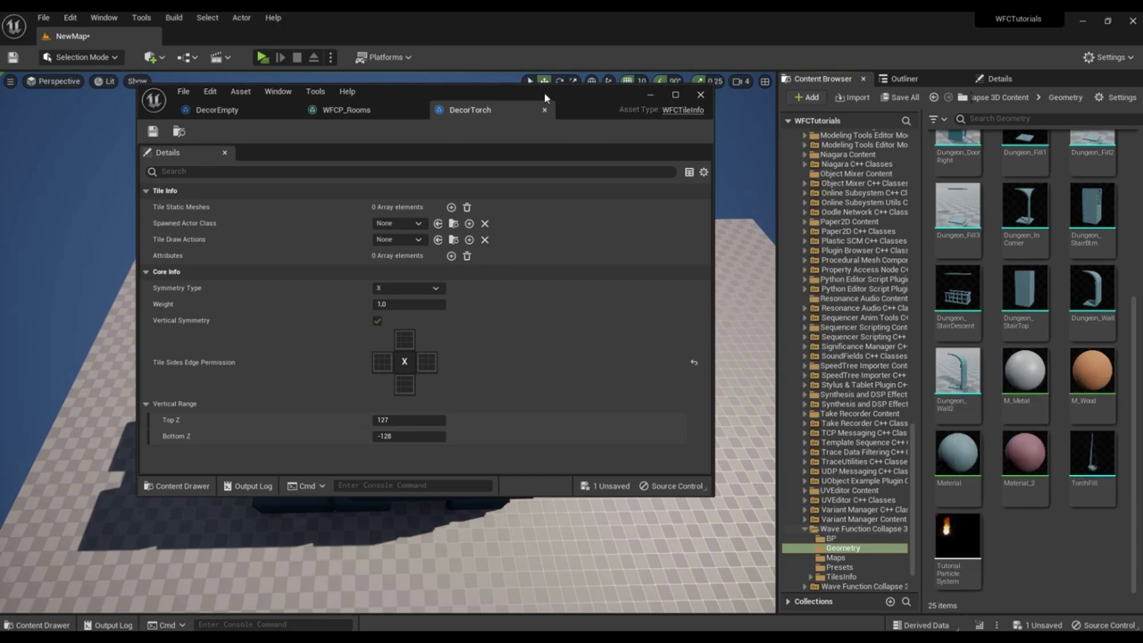
- Place the TorchFill mesh in a dungeon room as a preview, shift it across the room, and delete it
{"action": "left_click_drag", "start_coordinate": [563, 92], "coordinate": [285, 301]}
{"action": "mouse_move", "coordinate": [429, 267]}
{"action": "right_mouse_down"}
{"action": "mouse_move", "coordinate": [419, 232]}
{"action": "mouse_move", "coordinate": [446, 215]}
{"action": "mouse_move", "coordinate": [437, 275]}
{"action": "right_mouse_up"}
{"action": "key", "text": "w"}
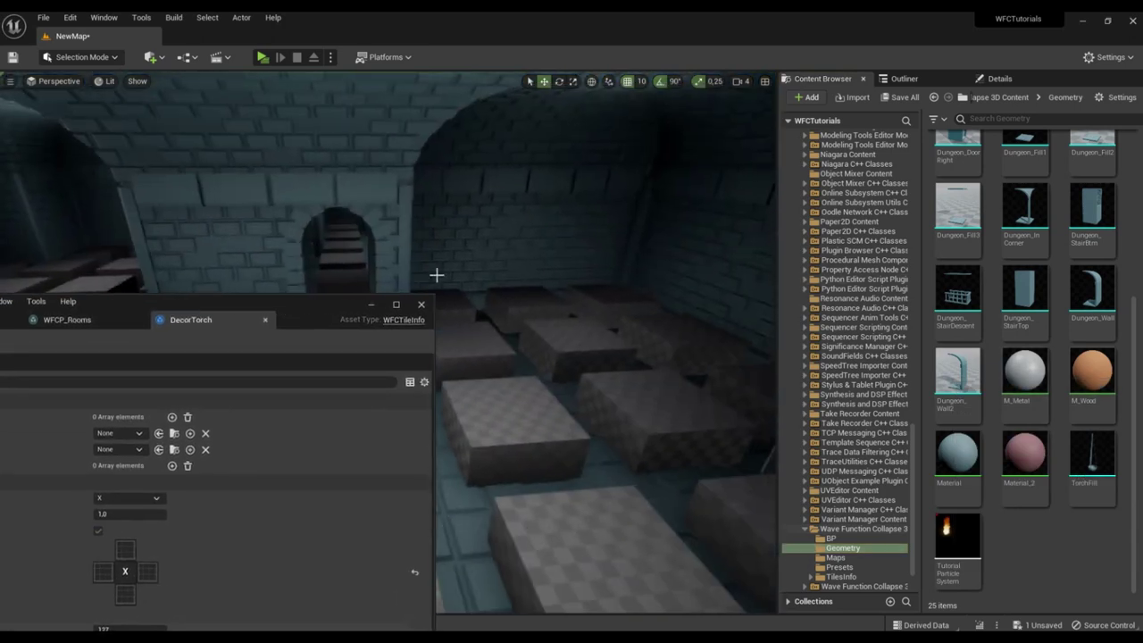
{"action": "left_click", "coordinate": [371, 307]}
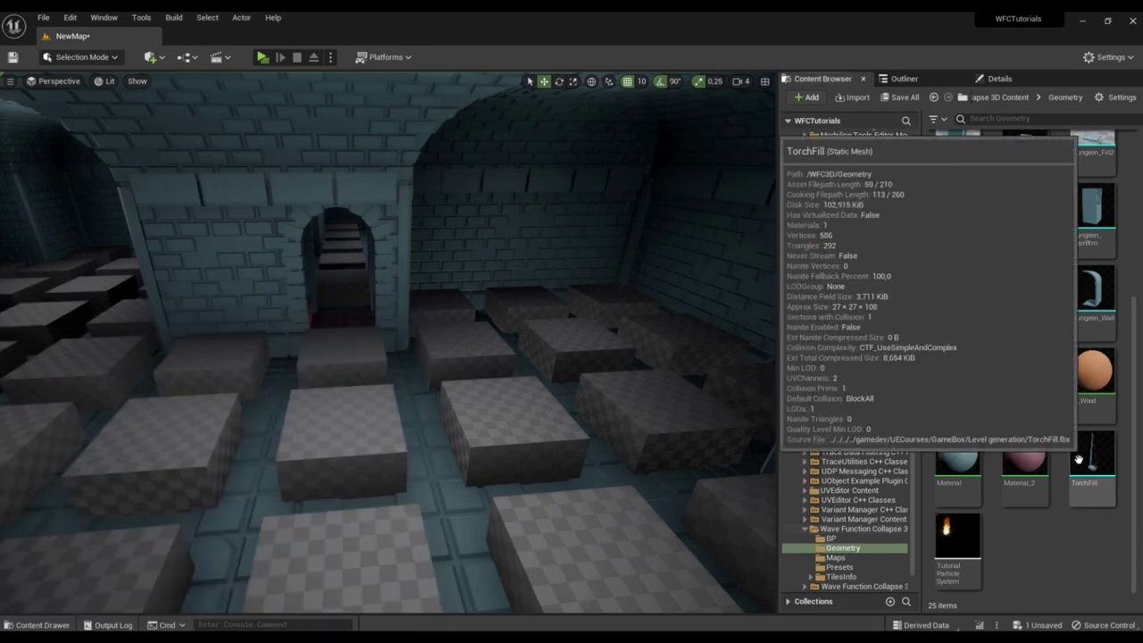
{"action": "left_click_drag", "start_coordinate": [1091, 460], "coordinate": [387, 225]}
{"action": "left_click_drag", "start_coordinate": [300, 247], "coordinate": [300, 246]}
{"action": "right_click_drag", "start_coordinate": [433, 269], "coordinate": [300, 188]}
{"action": "key", "text": "s"}
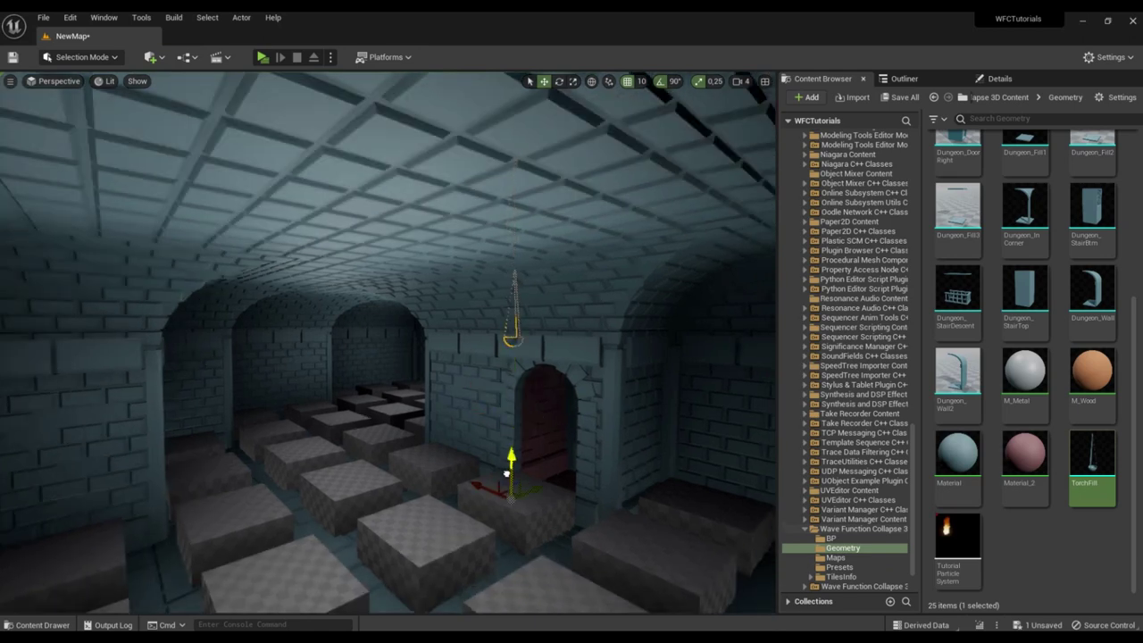
{"action": "left_click_drag", "start_coordinate": [538, 488], "coordinate": [378, 527]}
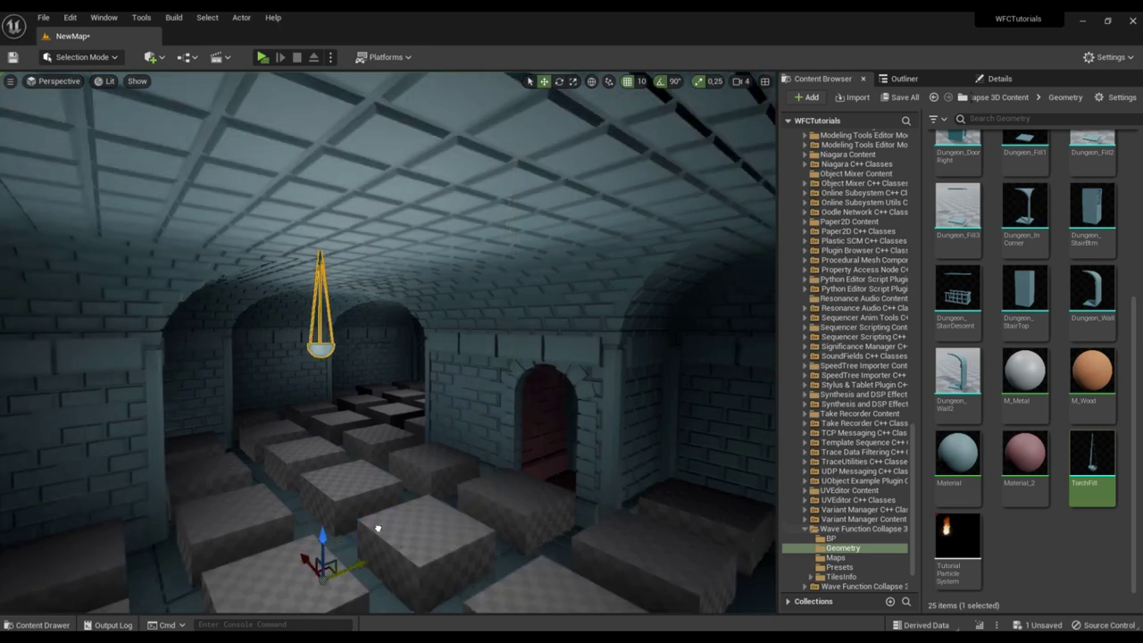
{"action": "right_click_drag", "start_coordinate": [377, 527], "coordinate": [403, 390]}
{"action": "key", "text": "a"}
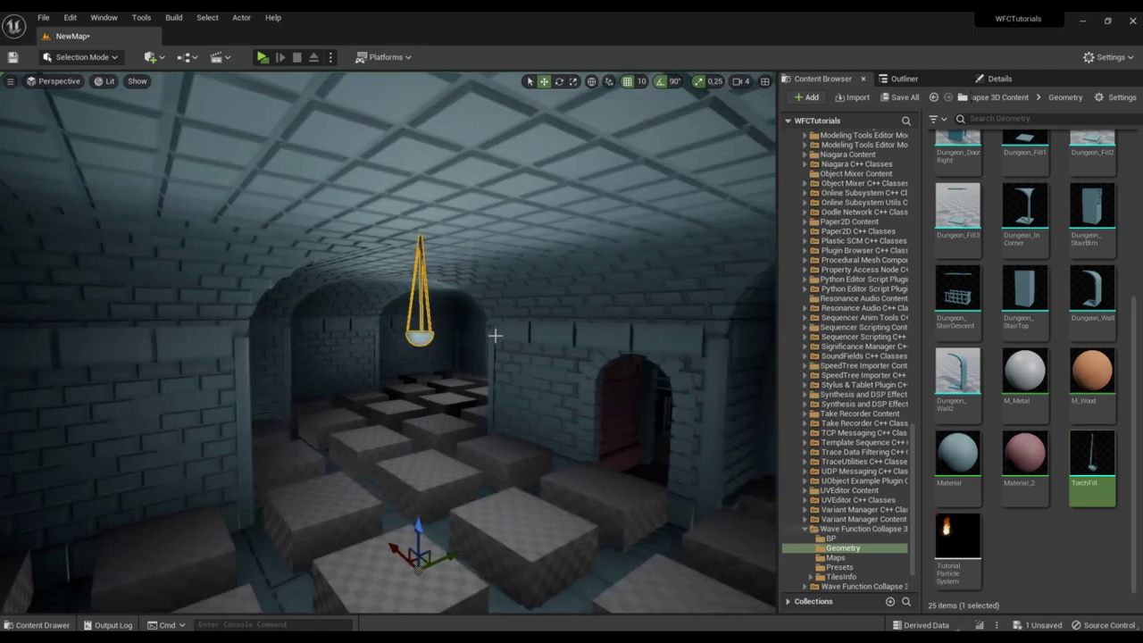
{"action": "key", "text": "Delete"}
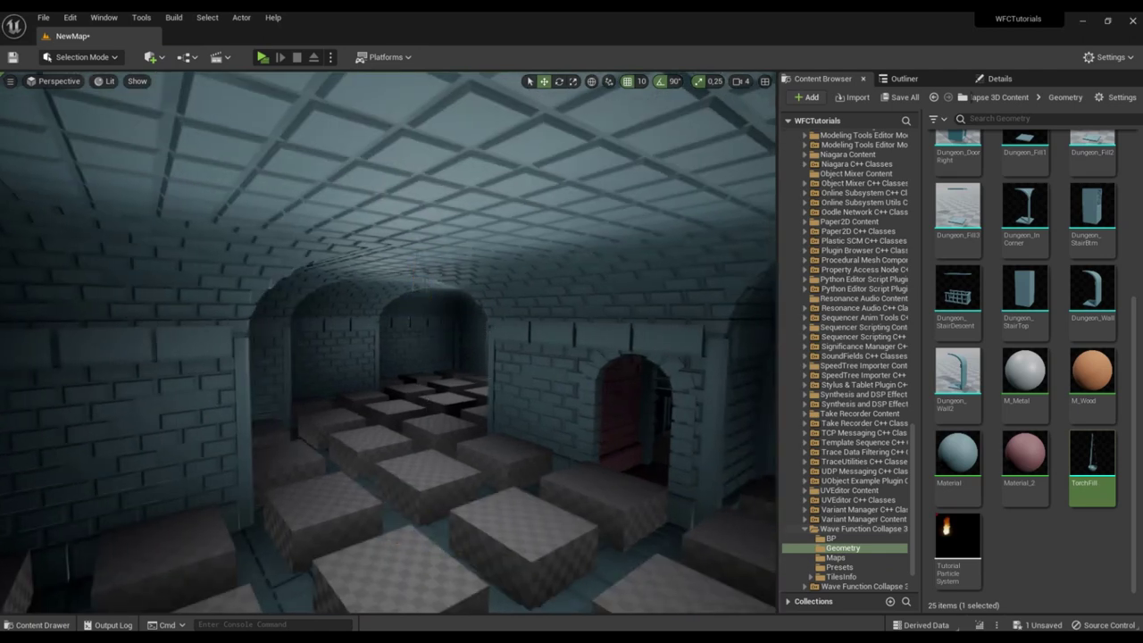
- Add the TorchFill mesh to the Tile Static Meshes of DecorTorch
{"action": "mouse_move", "coordinate": [400, 636]}
{"action": "left_click", "coordinate": [403, 606]}
{"action": "left_click_drag", "start_coordinate": [222, 309], "coordinate": [493, 145]}
{"action": "left_click_drag", "start_coordinate": [1104, 467], "coordinate": [399, 255]}
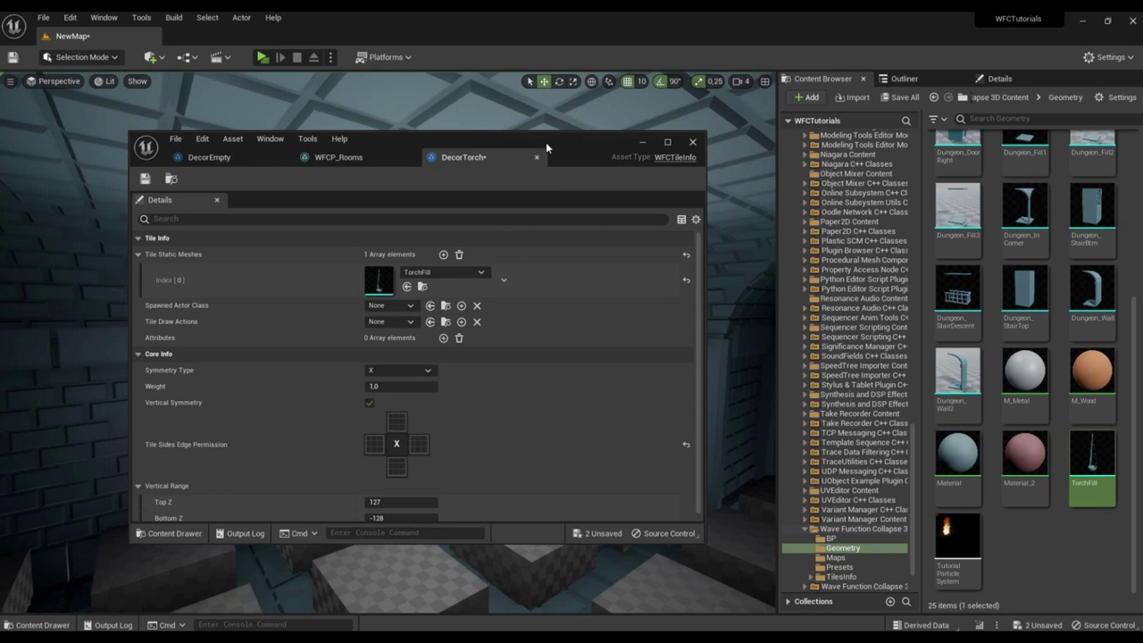
- Add a WFCDependent Wave Attribute with a RoomFill Dependent Tile Turns entry to DecorTorch and save the asset
{"action": "left_click_drag", "start_coordinate": [546, 142], "coordinate": [560, 141]}
{"action": "double_click", "coordinate": [560, 141]}
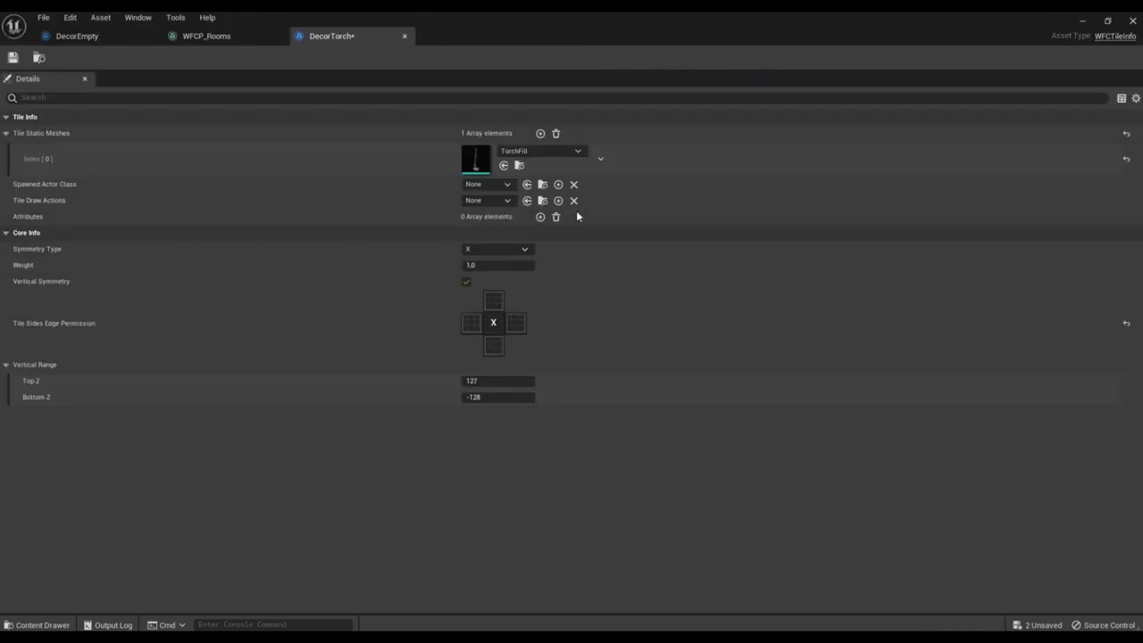
{"action": "left_click", "coordinate": [540, 217]}
{"action": "left_click", "coordinate": [524, 236]}
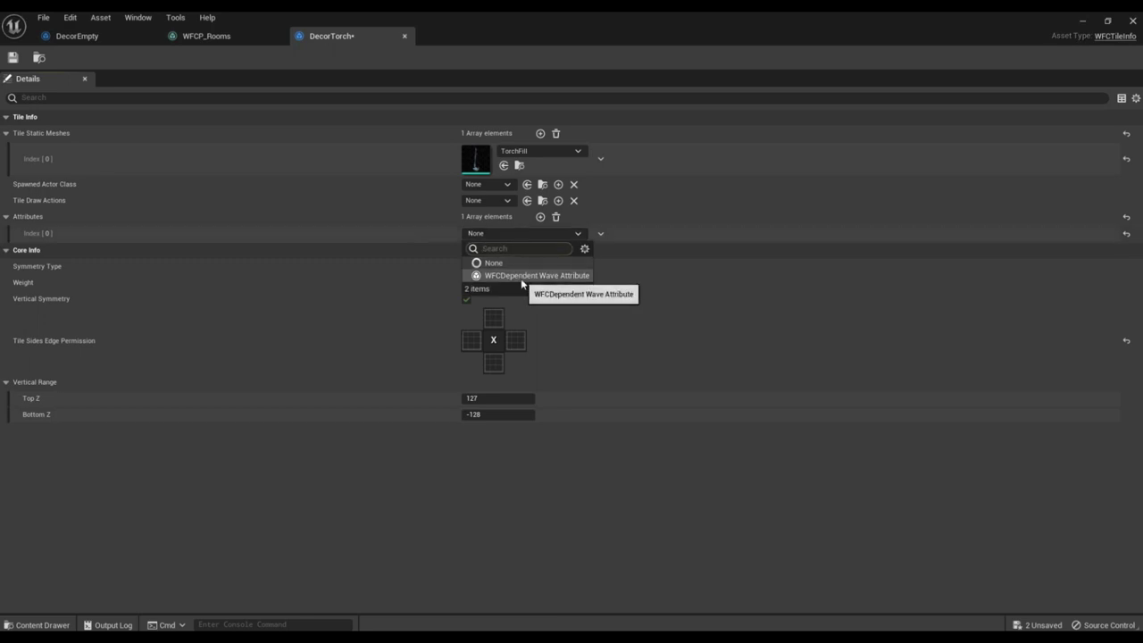
{"action": "left_click", "coordinate": [514, 273]}
{"action": "left_click", "coordinate": [16, 233]}
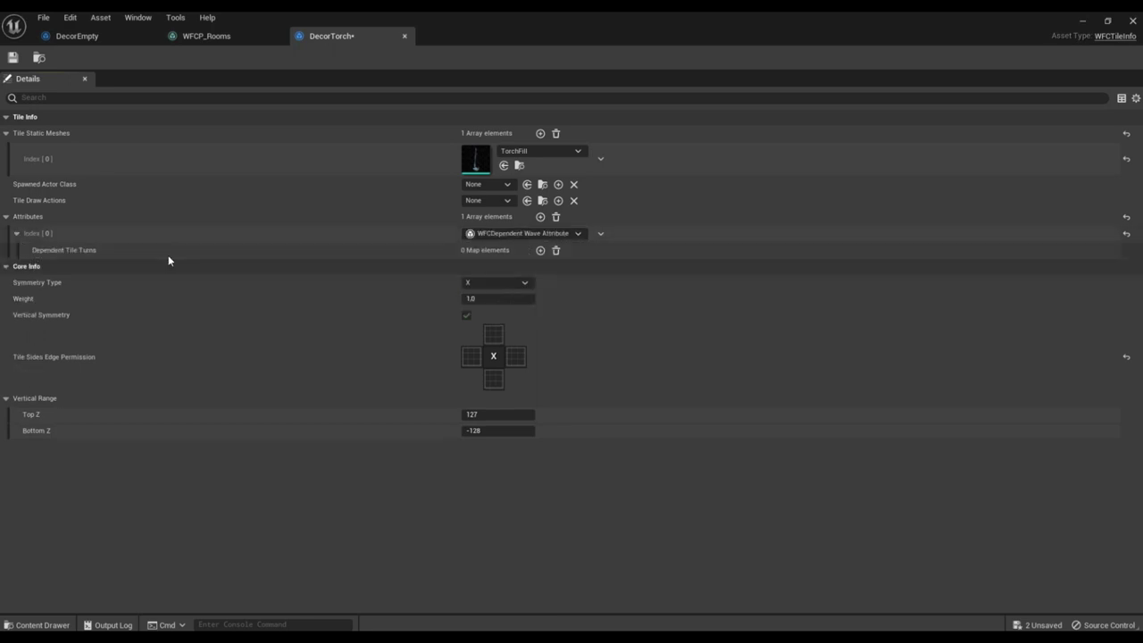
{"action": "left_click", "coordinate": [540, 251]}
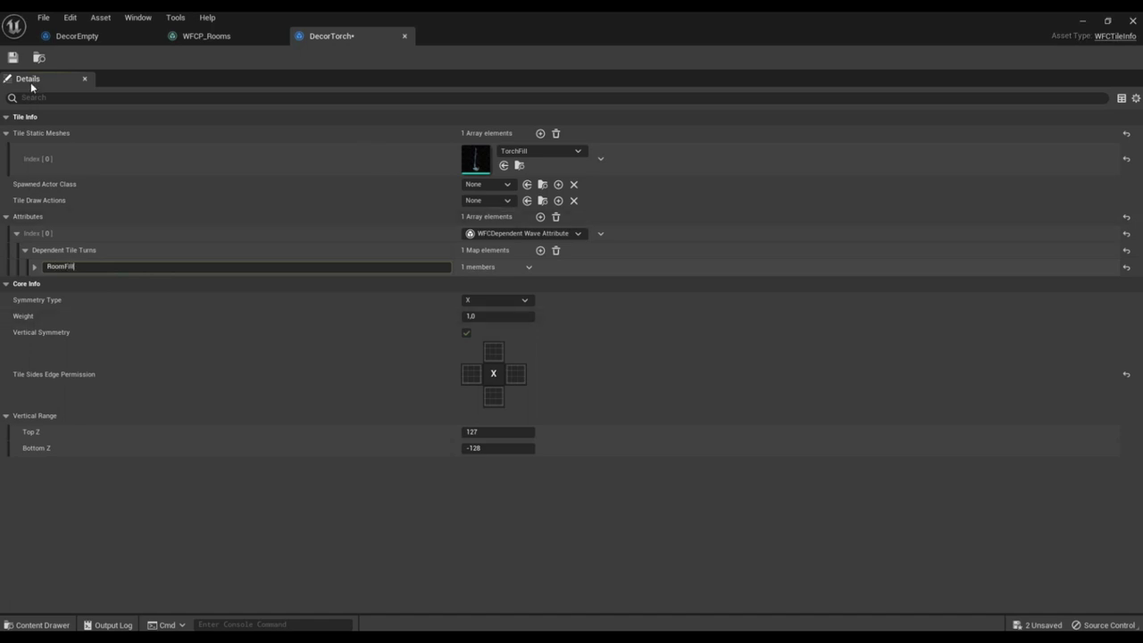
{"action": "left_click", "coordinate": [13, 57]}
{"action": "left_click", "coordinate": [1081, 24]}
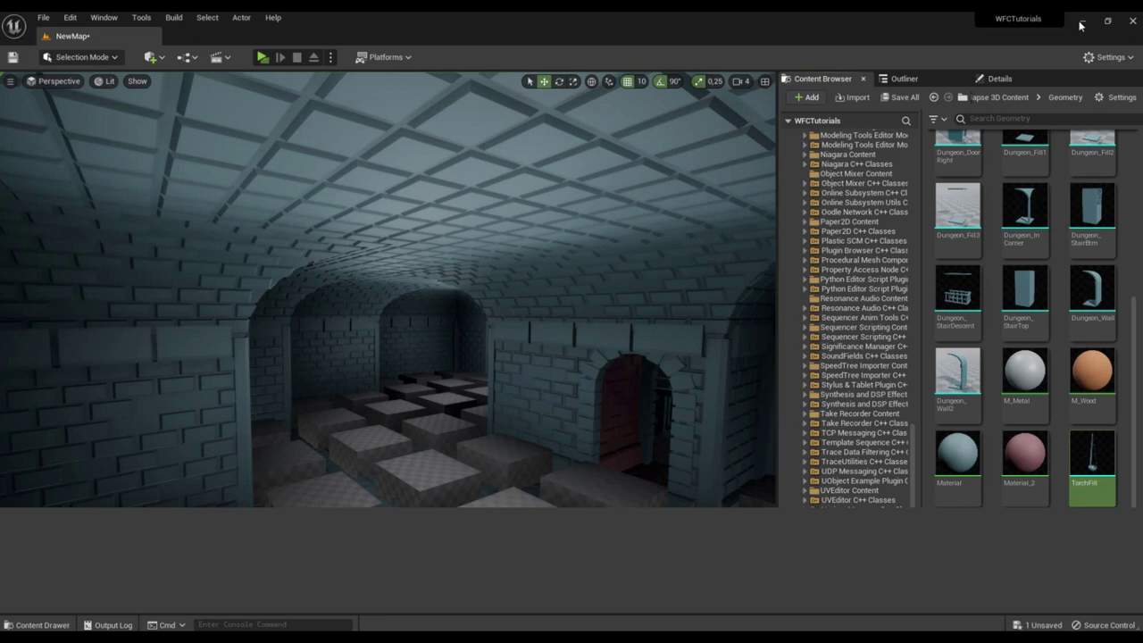
- Toggle game view and regenerate the WFC of BP_WFCDependentActor twice
{"action": "right_click_drag", "start_coordinate": [545, 280], "coordinate": [546, 334]}
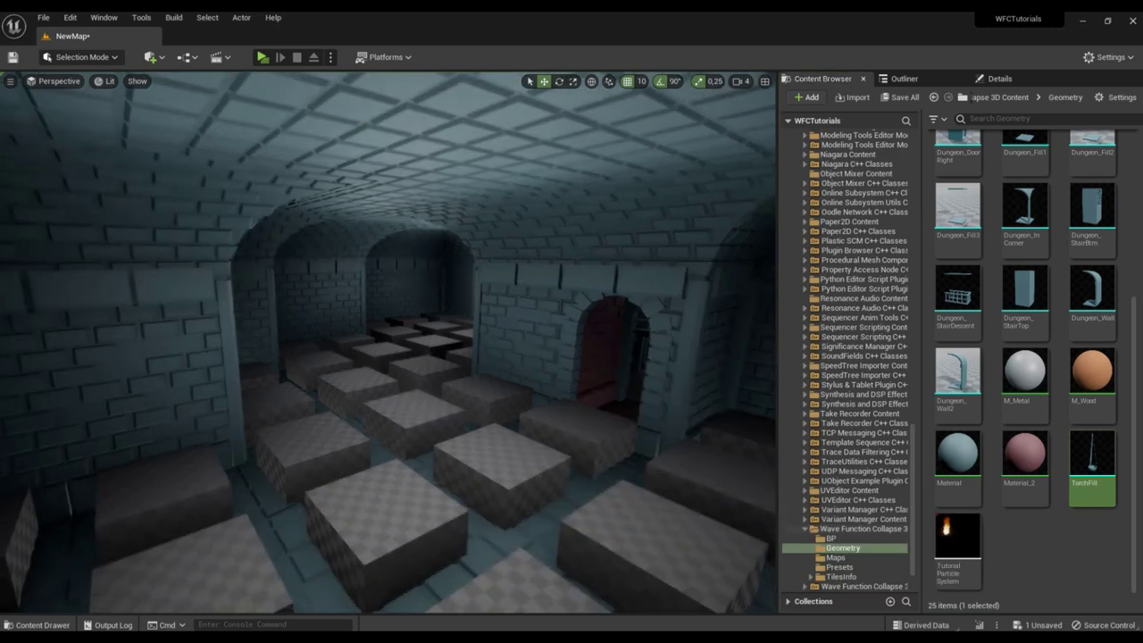
{"action": "key", "text": "g"}
{"action": "left_click", "coordinate": [999, 79]}
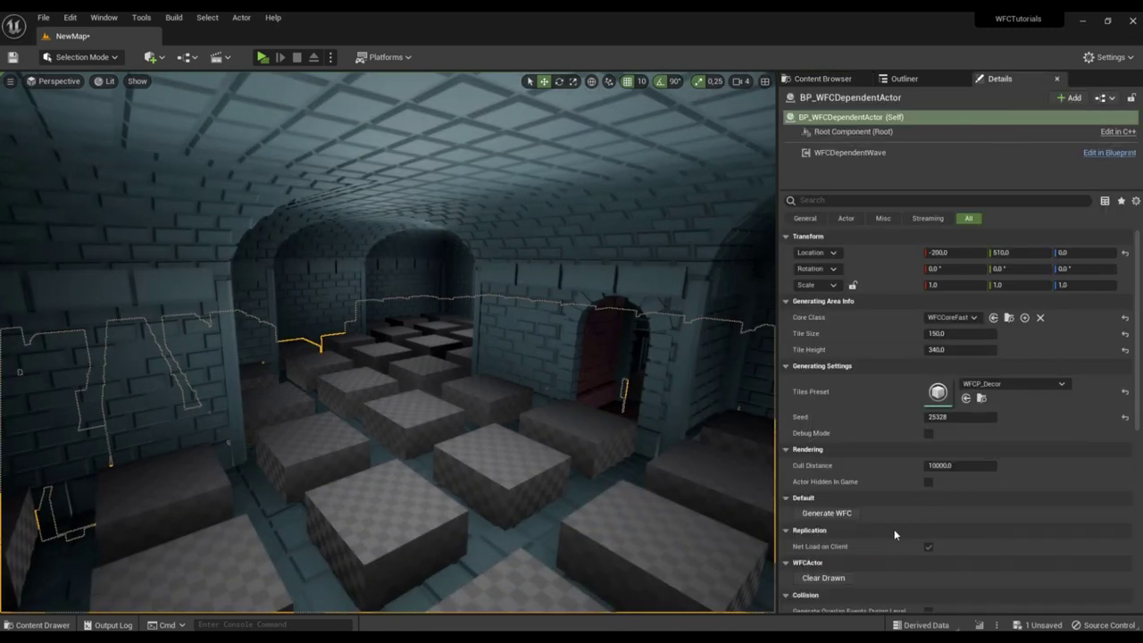
{"action": "left_click", "coordinate": [847, 516]}
{"action": "left_click", "coordinate": [845, 515]}
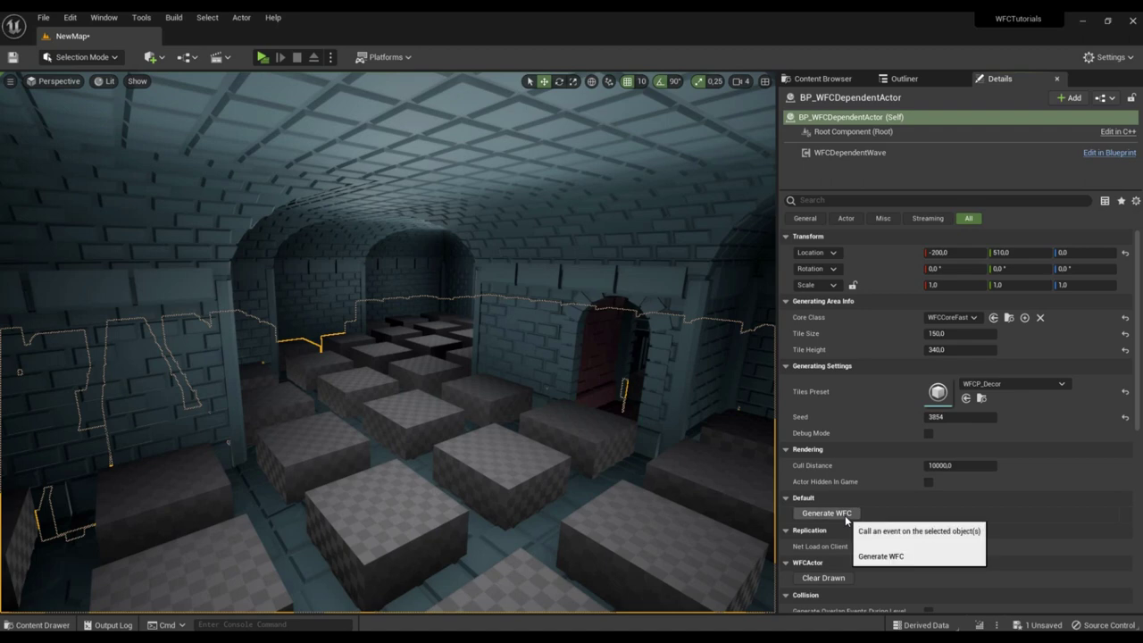
- Open the WFCP_Decor preset and add the DecorTorch tile info to its tile states
{"action": "left_click", "coordinate": [915, 78]}
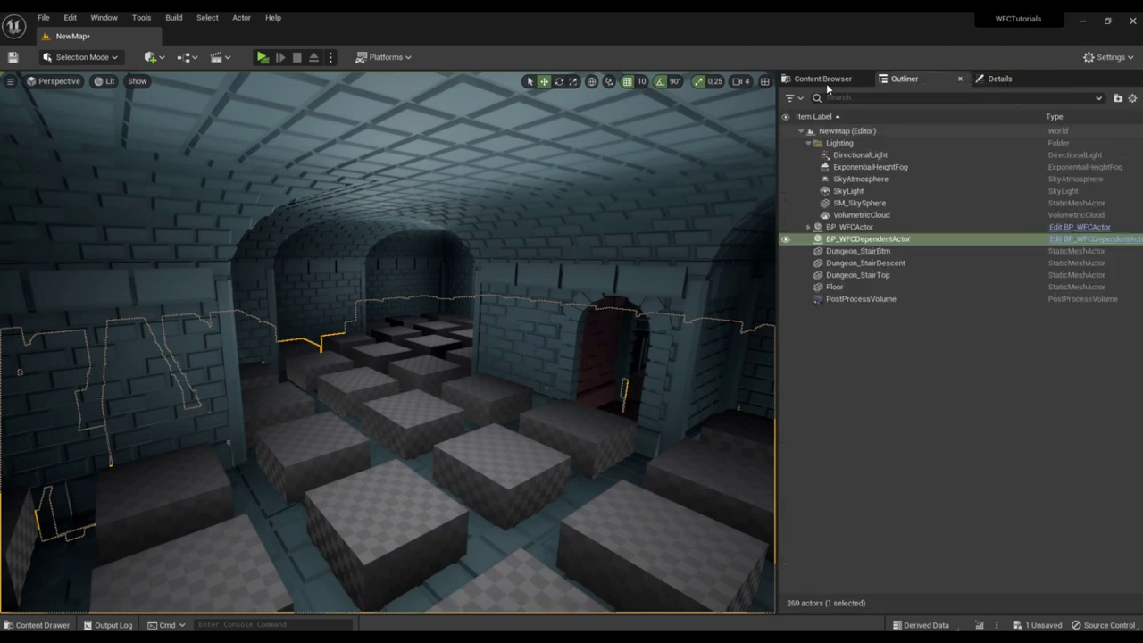
{"action": "left_click", "coordinate": [826, 80]}
{"action": "left_click_drag", "start_coordinate": [912, 454], "coordinate": [913, 128]}
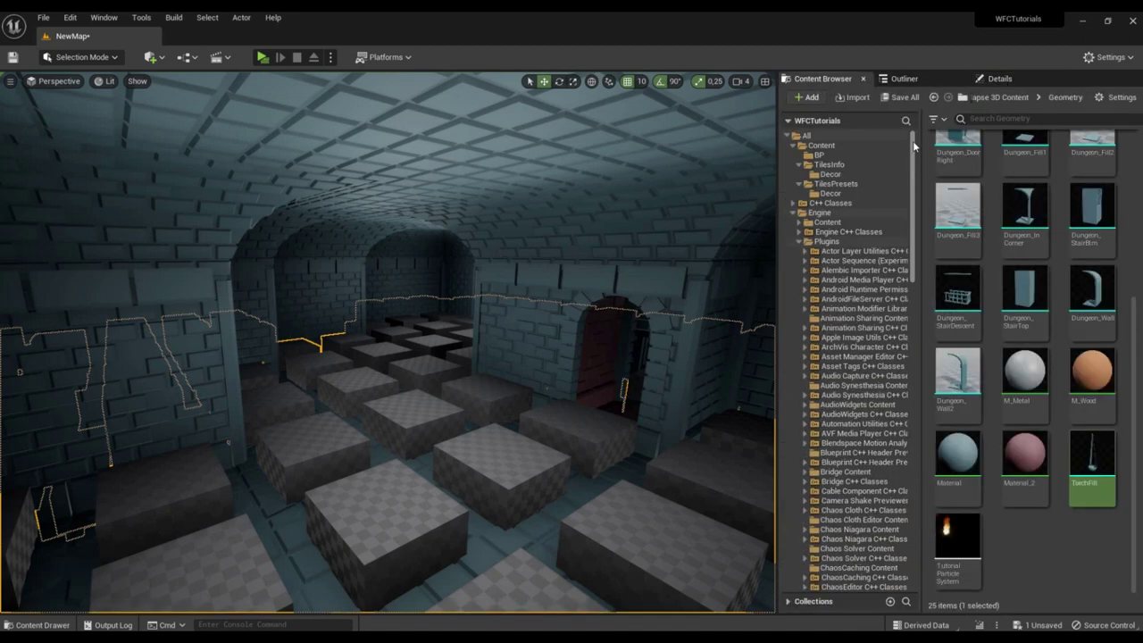
{"action": "left_click", "coordinate": [833, 194]}
{"action": "double_click", "coordinate": [949, 154]}
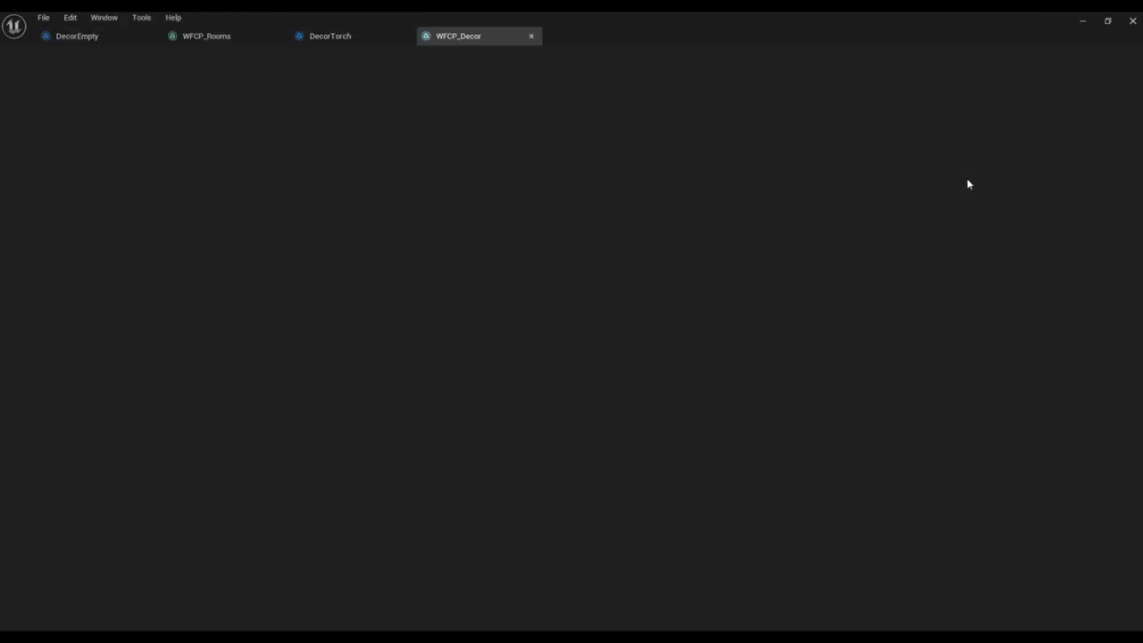
{"action": "left_click_drag", "start_coordinate": [742, 20], "coordinate": [478, 82]}
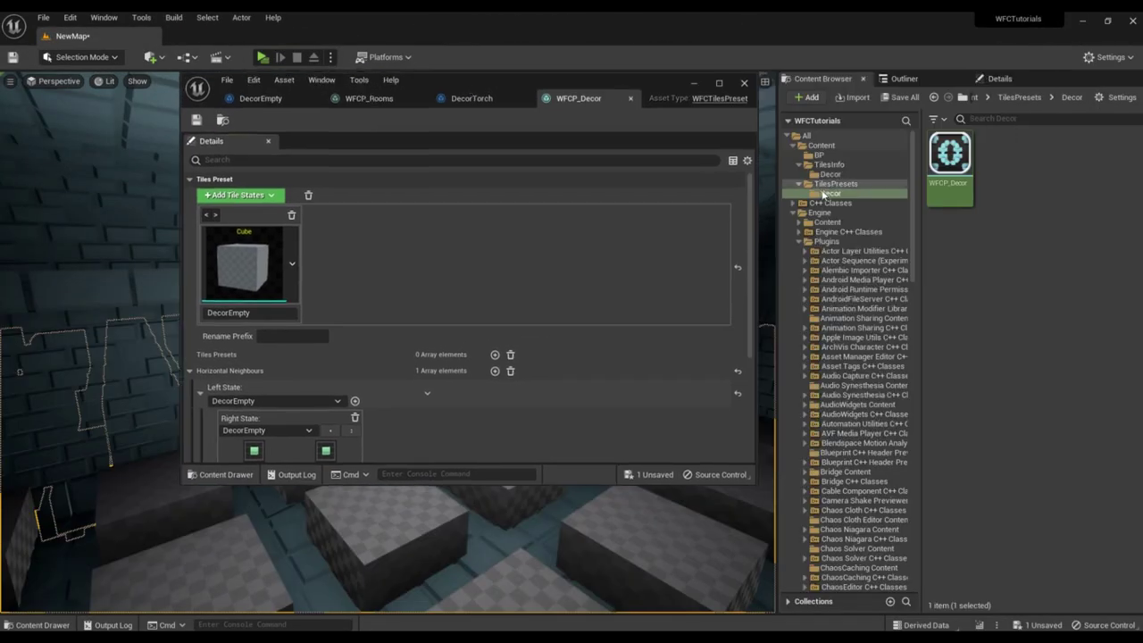
{"action": "left_click", "coordinate": [831, 174]}
{"action": "left_click_drag", "start_coordinate": [998, 165], "coordinate": [464, 268]}
{"action": "left_click", "coordinate": [722, 84]}
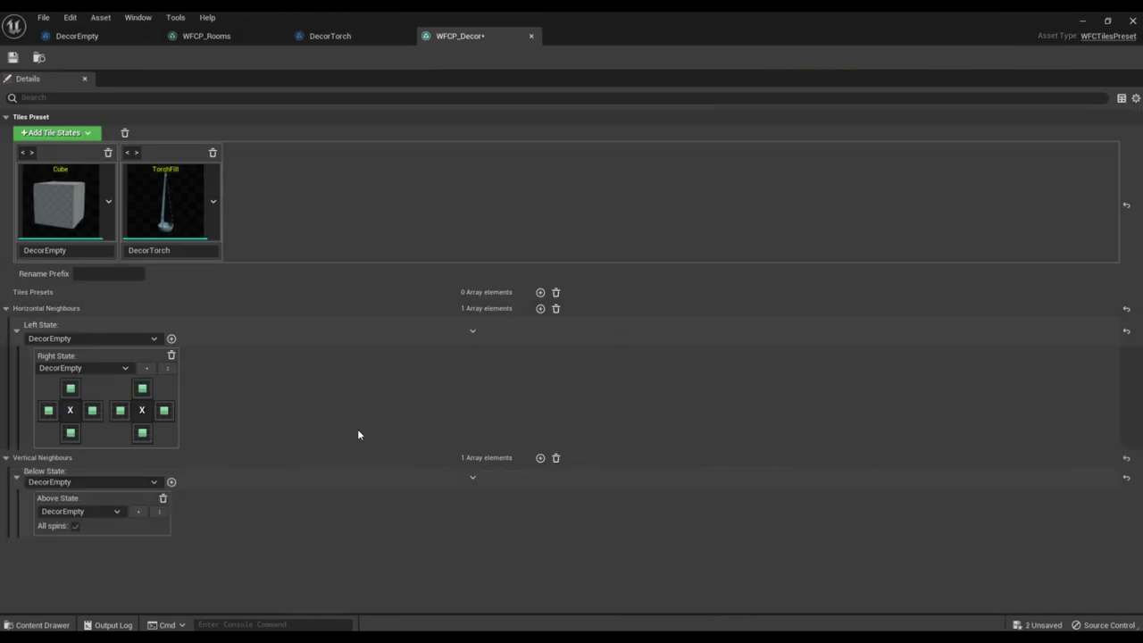
- Add a DecorTorch Left State to the Horizontal Neighbours with DecorEmpty and DecorTorch as Right States
{"action": "left_click", "coordinate": [540, 309]}
{"action": "left_click", "coordinate": [143, 472]}
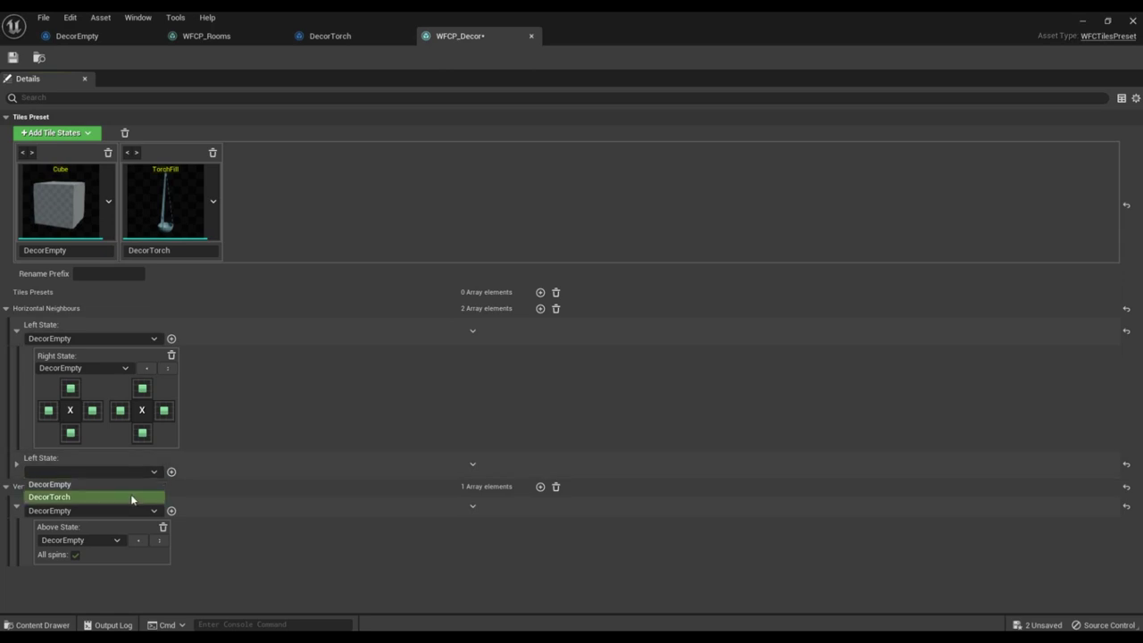
{"action": "left_click", "coordinate": [130, 496]}
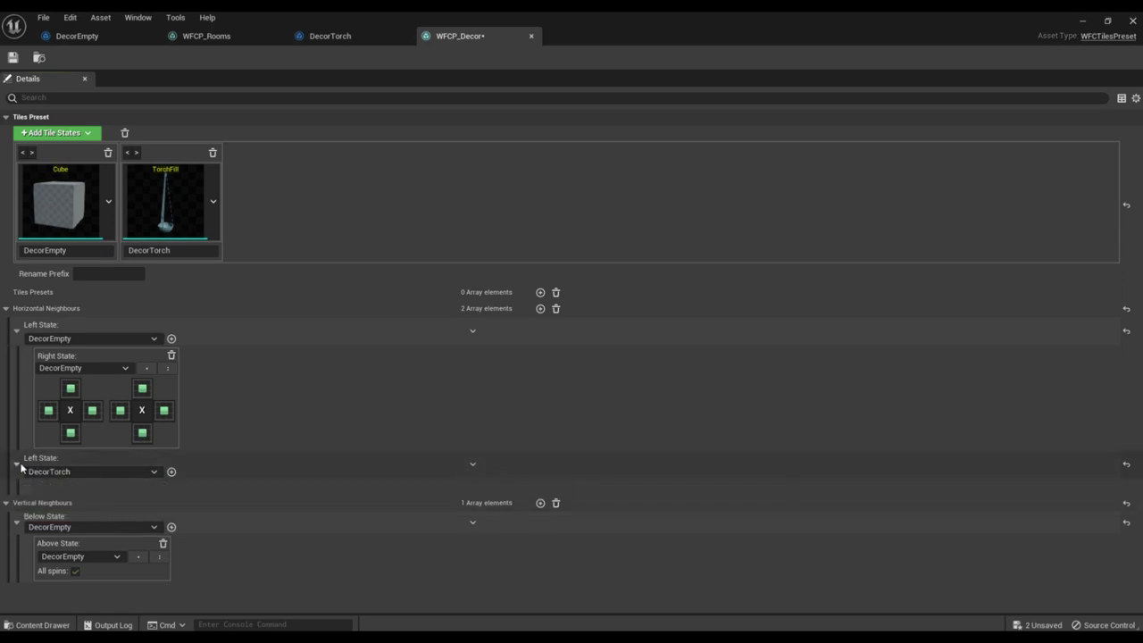
{"action": "left_click", "coordinate": [171, 473]}
{"action": "left_click", "coordinate": [98, 500]}
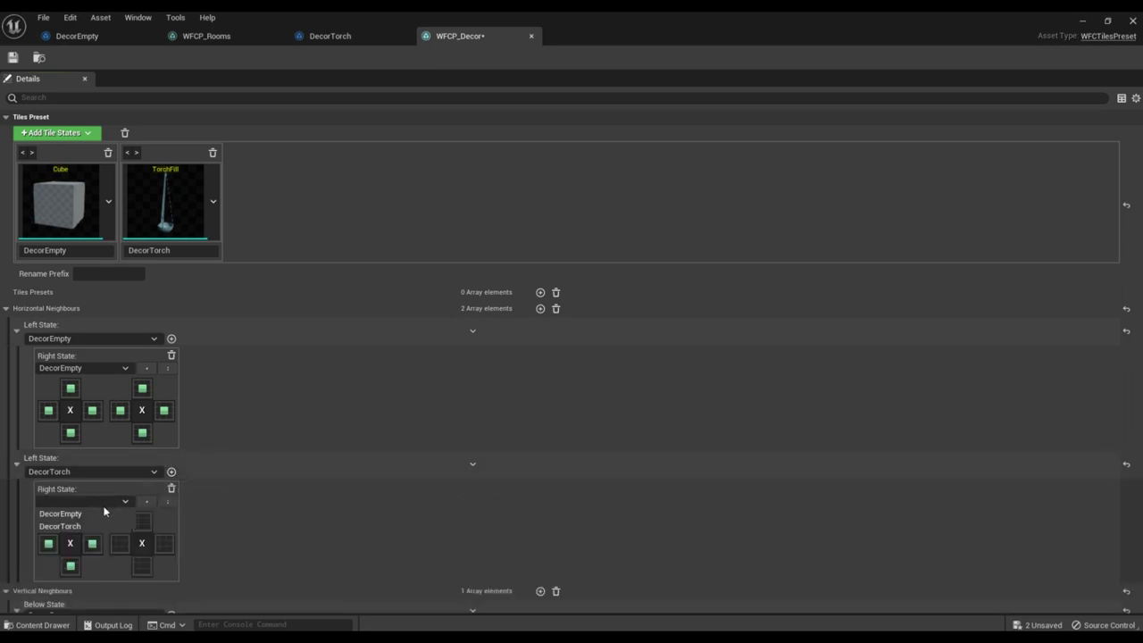
{"action": "left_click", "coordinate": [171, 472]}
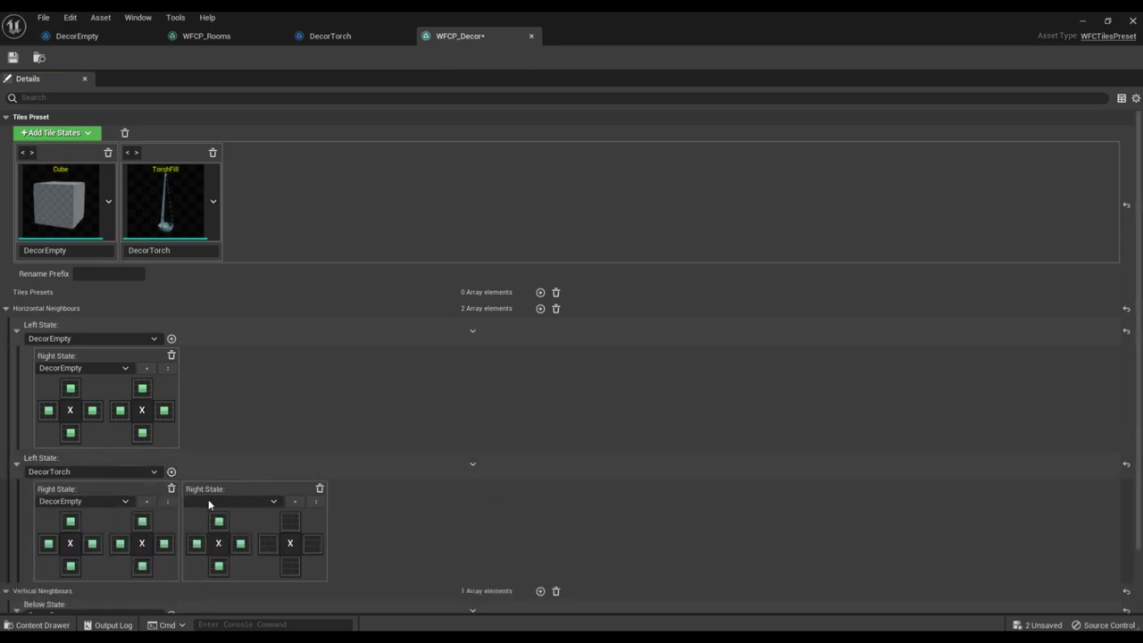
{"action": "left_click", "coordinate": [230, 501]}
{"action": "left_click", "coordinate": [251, 527]}
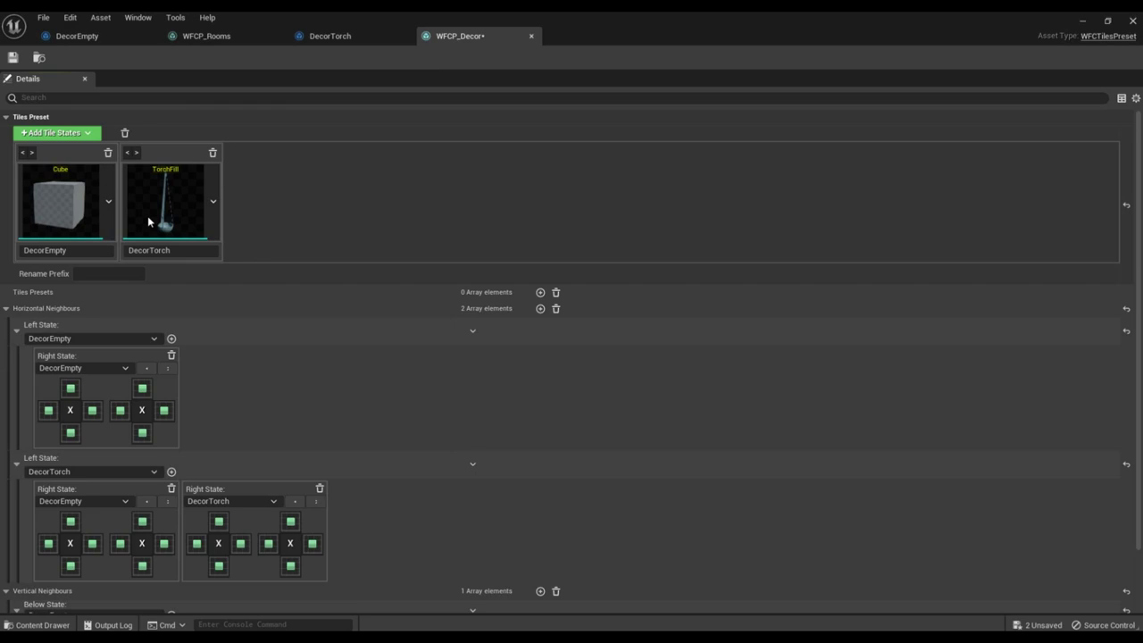
- Add a DecorTorch Below State with DecorEmpty and DecorTorch Above States to the Vertical Neighbours and save WFCP_Decor
{"action": "scroll", "coordinate": [20, 260], "scroll_direction": "down", "scroll_amount": 1}
{"action": "left_click", "coordinate": [5, 251]}
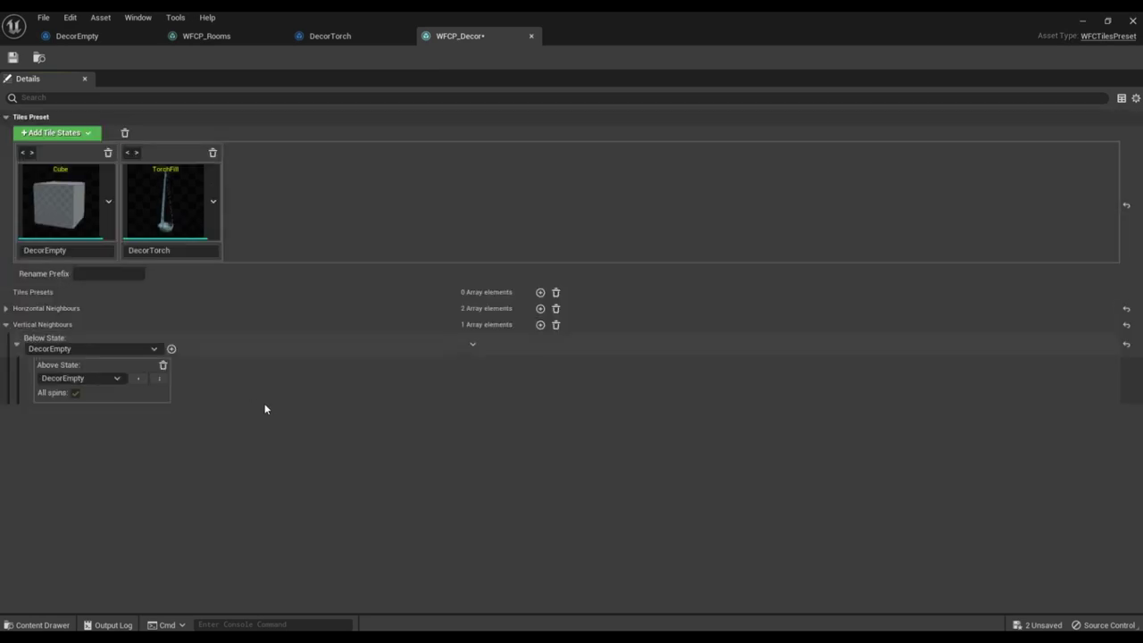
{"action": "left_click", "coordinate": [540, 324]}
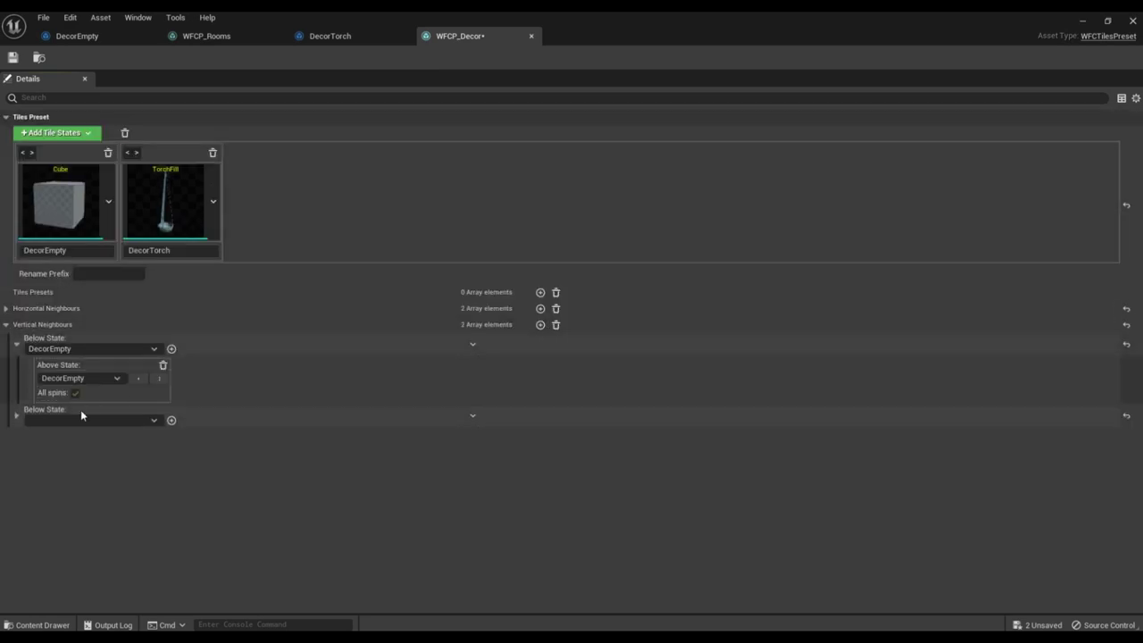
{"action": "left_click", "coordinate": [85, 419]}
{"action": "left_click", "coordinate": [76, 445]}
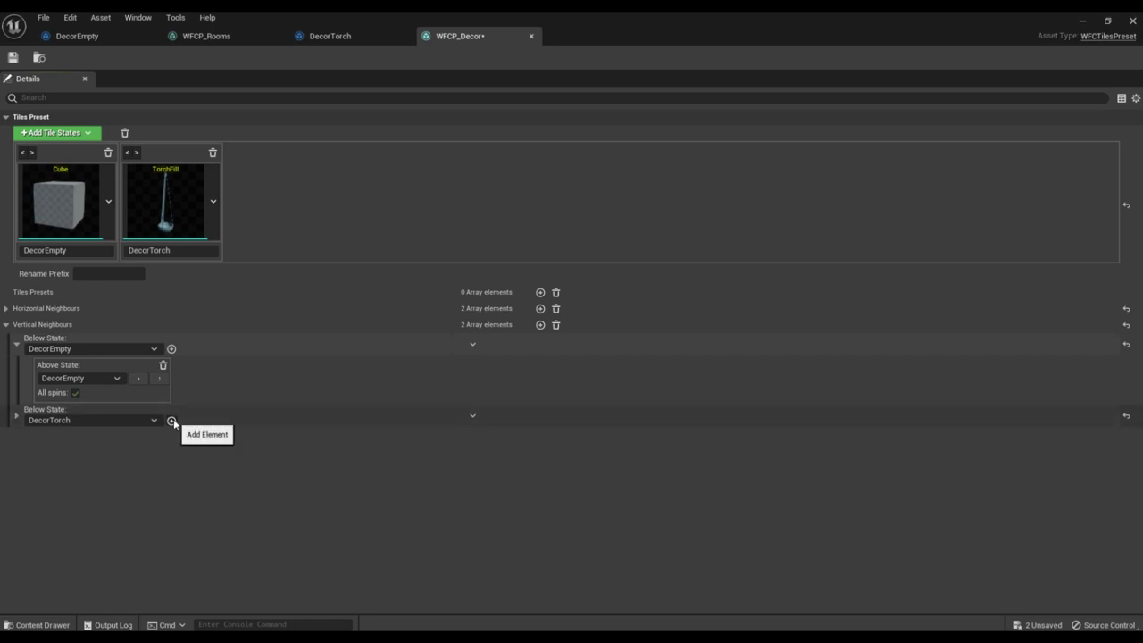
{"action": "left_click", "coordinate": [16, 415]}
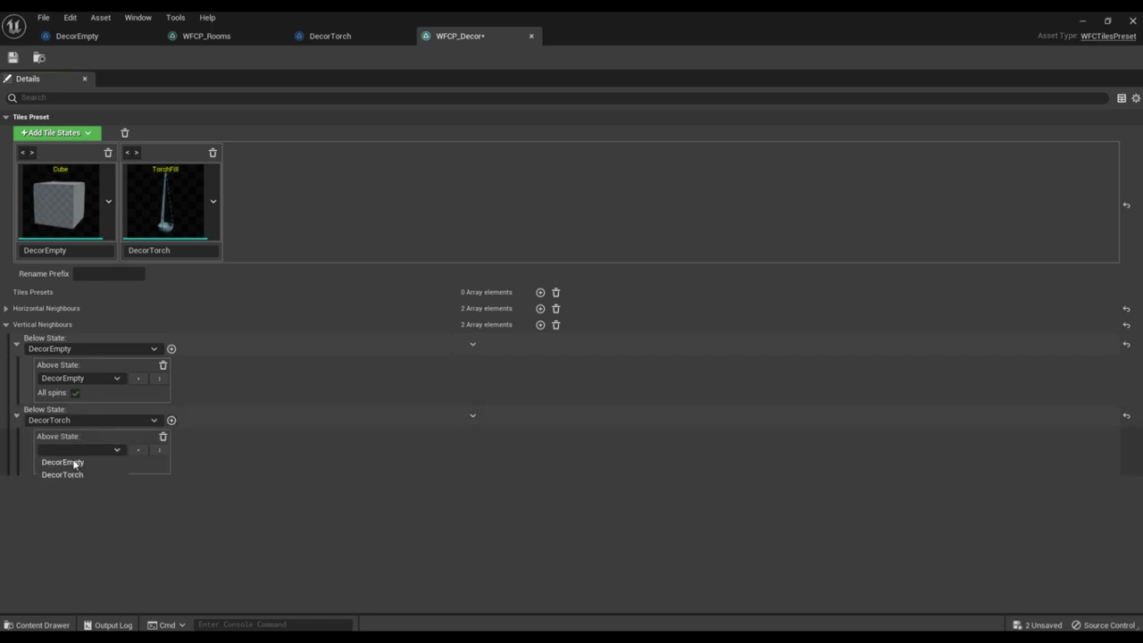
{"action": "left_click", "coordinate": [171, 420]}
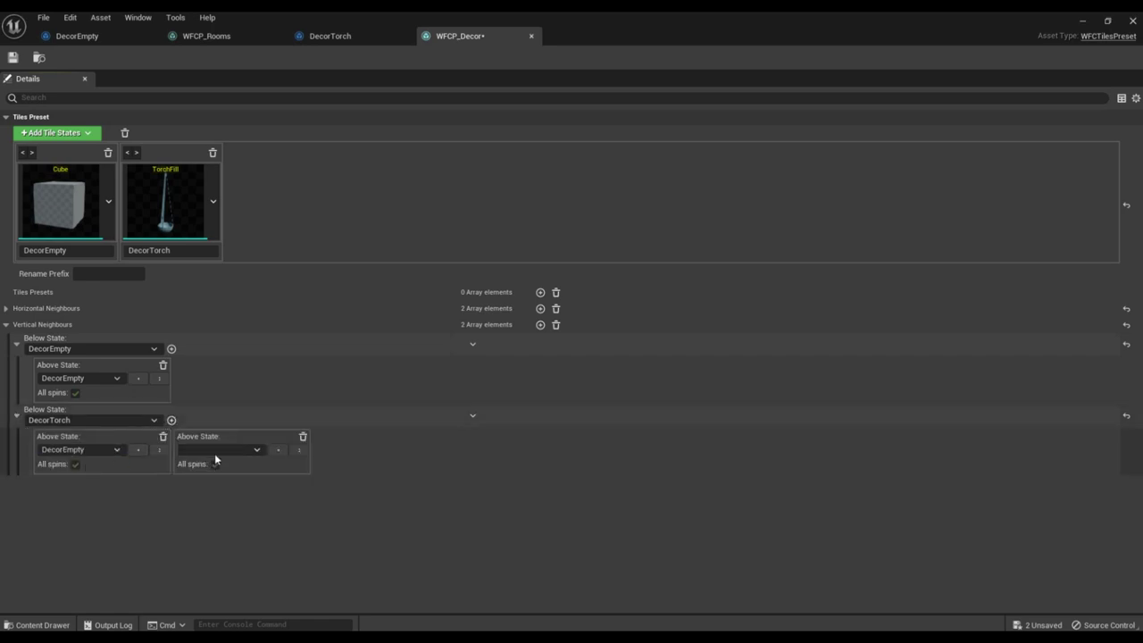
{"action": "left_click", "coordinate": [214, 474]}
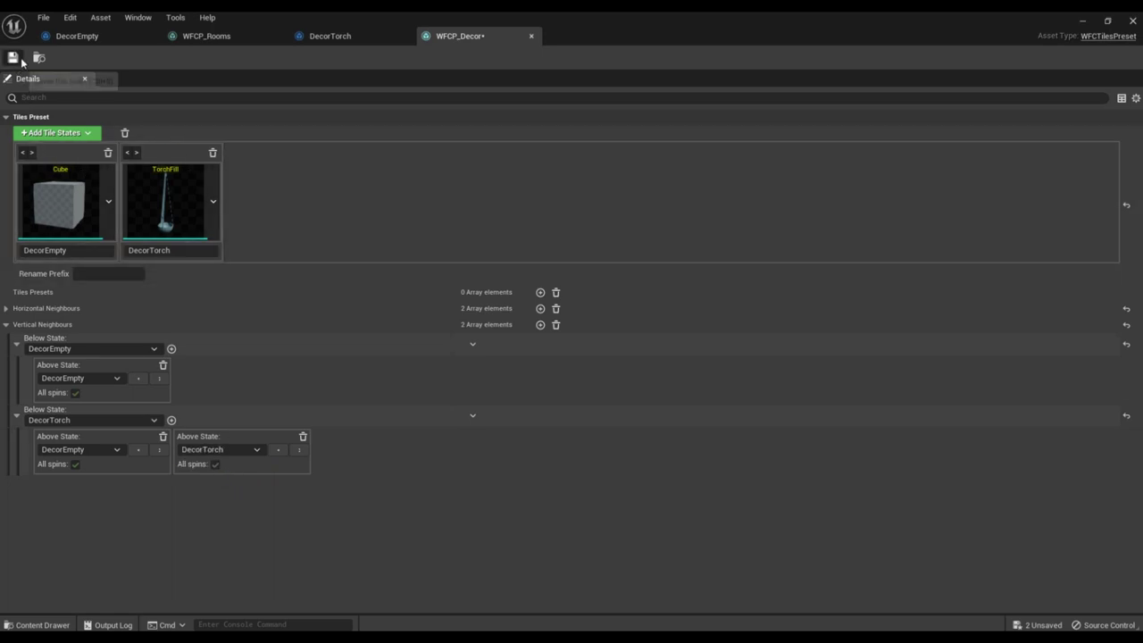
{"action": "left_click", "coordinate": [1086, 21]}
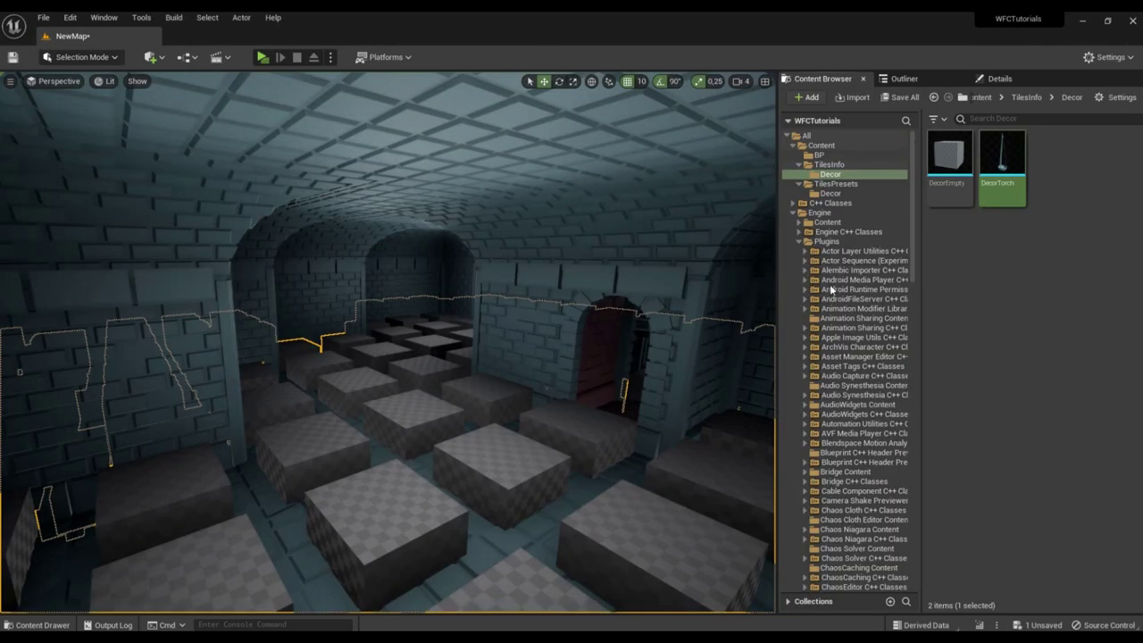
- Regenerate the WFC of BP_WFCDependentActor and look over the torches hanging in the dungeon room
{"action": "left_click", "coordinate": [1002, 80]}
{"action": "left_click", "coordinate": [830, 516]}
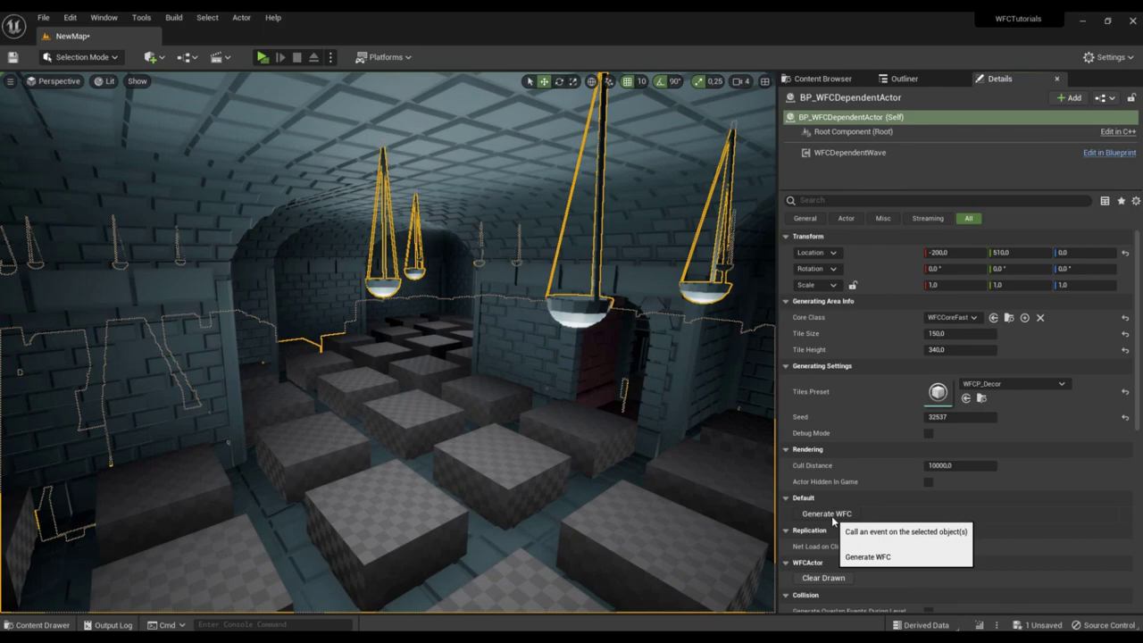
{"action": "right_click_drag", "start_coordinate": [551, 441], "coordinate": [804, 424]}
- Set the Spawned Actor Class of DecorTorch to BP_FillLight from the Wave Function Collapse 3D plugin's BP folder
{"action": "left_click", "coordinate": [820, 78]}
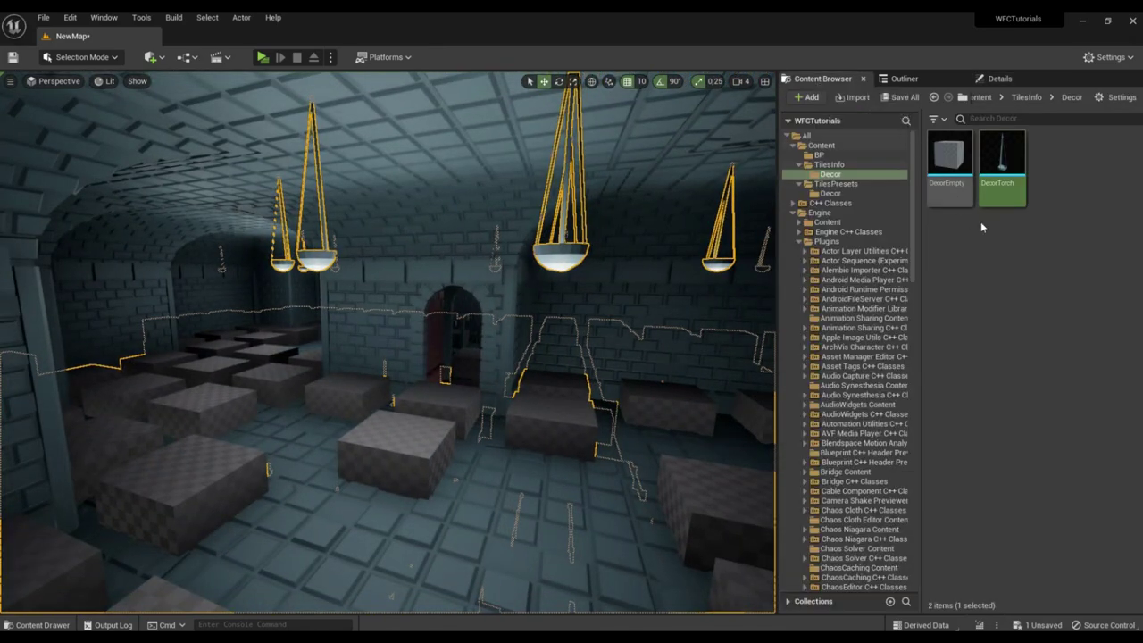
{"action": "double_click", "coordinate": [1005, 170]}
{"action": "left_click_drag", "start_coordinate": [644, 34], "coordinate": [490, 88]}
{"action": "scroll", "coordinate": [918, 529], "scroll_direction": "down", "scroll_amount": 15}
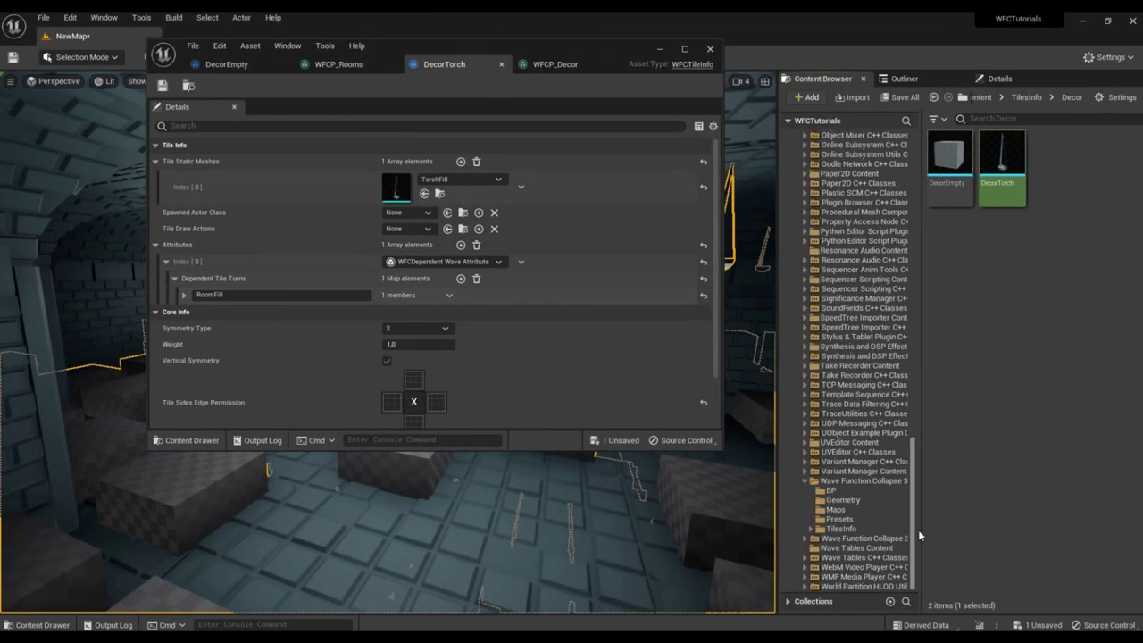
{"action": "left_click", "coordinate": [861, 492]}
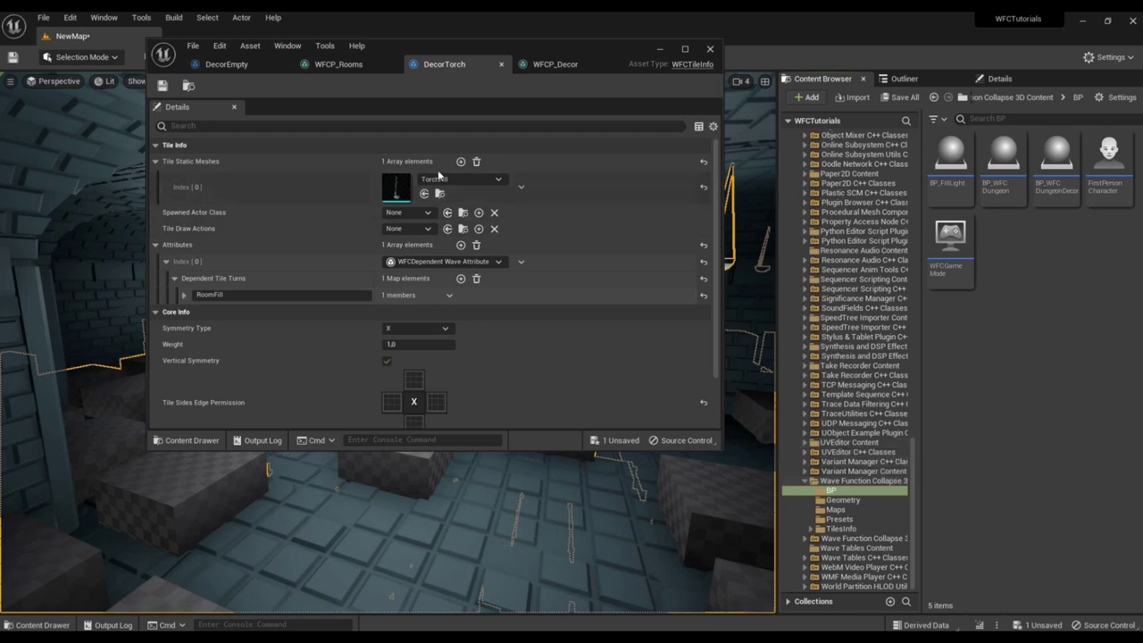
{"action": "mouse_move", "coordinate": [975, 178]}
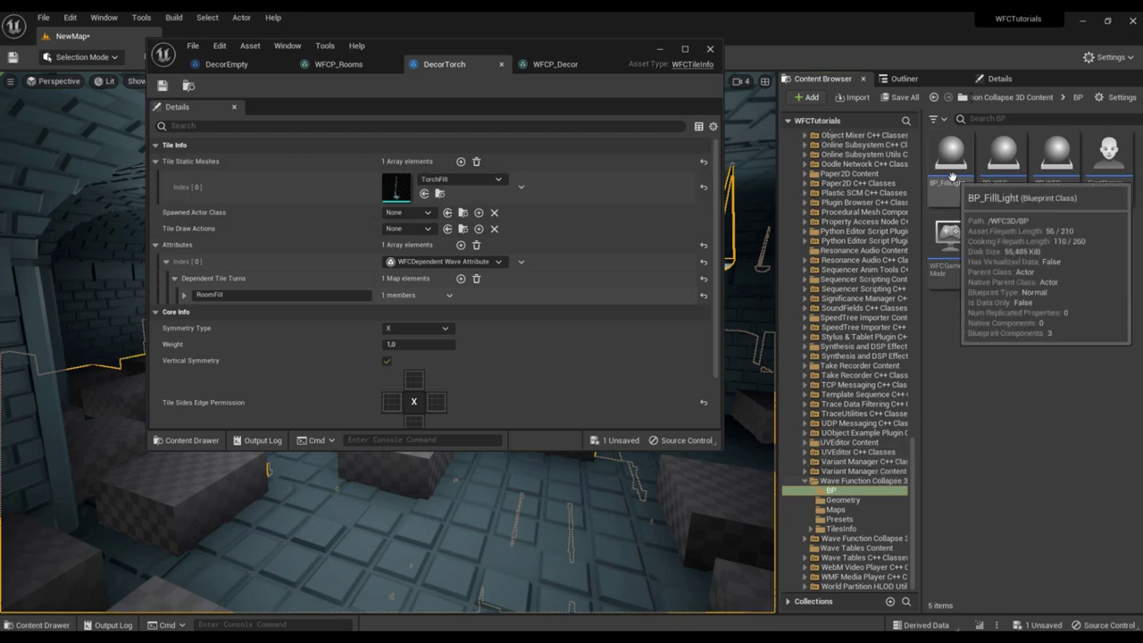
{"action": "left_click_drag", "start_coordinate": [951, 161], "coordinate": [414, 212]}
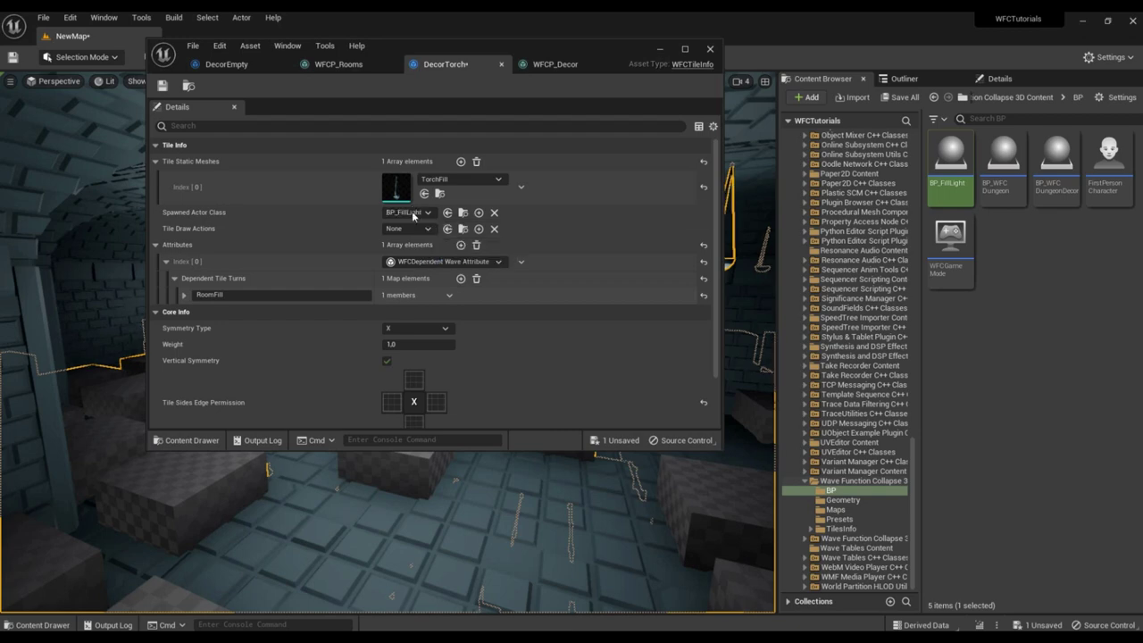
- Open the BP_FillLight blueprint and examine its flame particle and point light in the 3D preview
{"action": "double_click", "coordinate": [948, 169]}
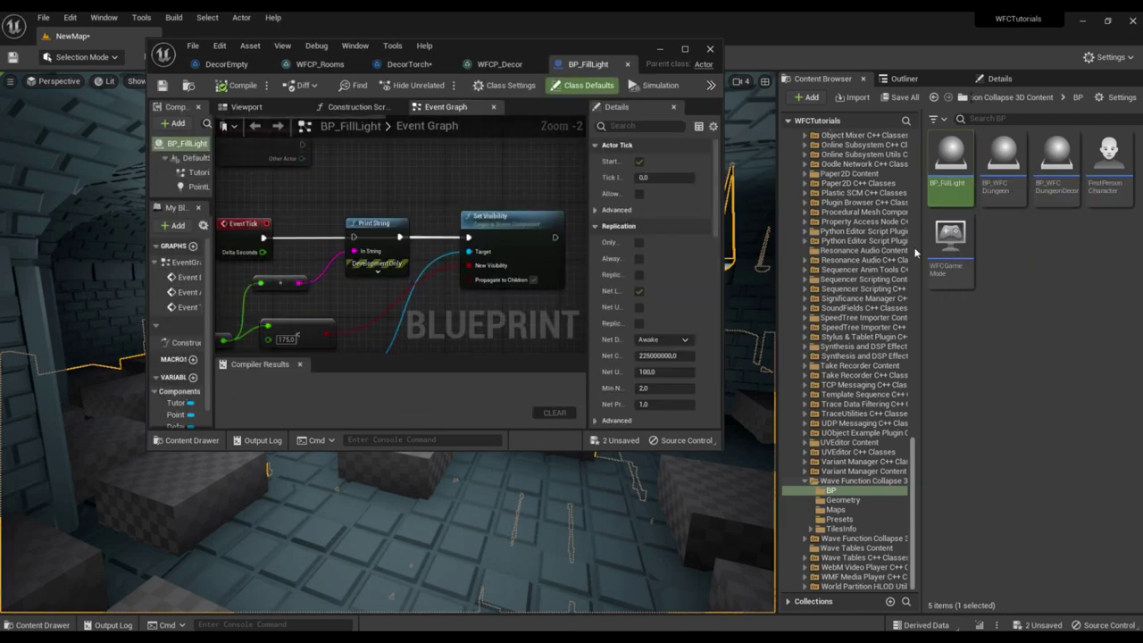
{"action": "double_click", "coordinate": [686, 65]}
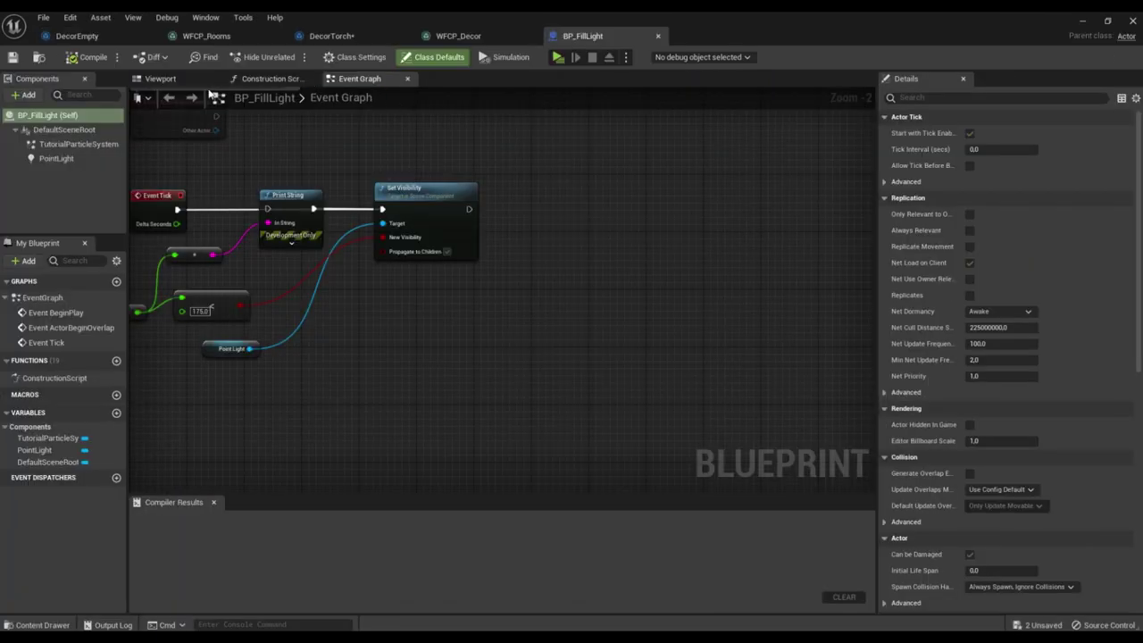
{"action": "left_click", "coordinate": [160, 79]}
{"action": "middle_click_drag", "start_coordinate": [518, 233], "coordinate": [514, 333]}
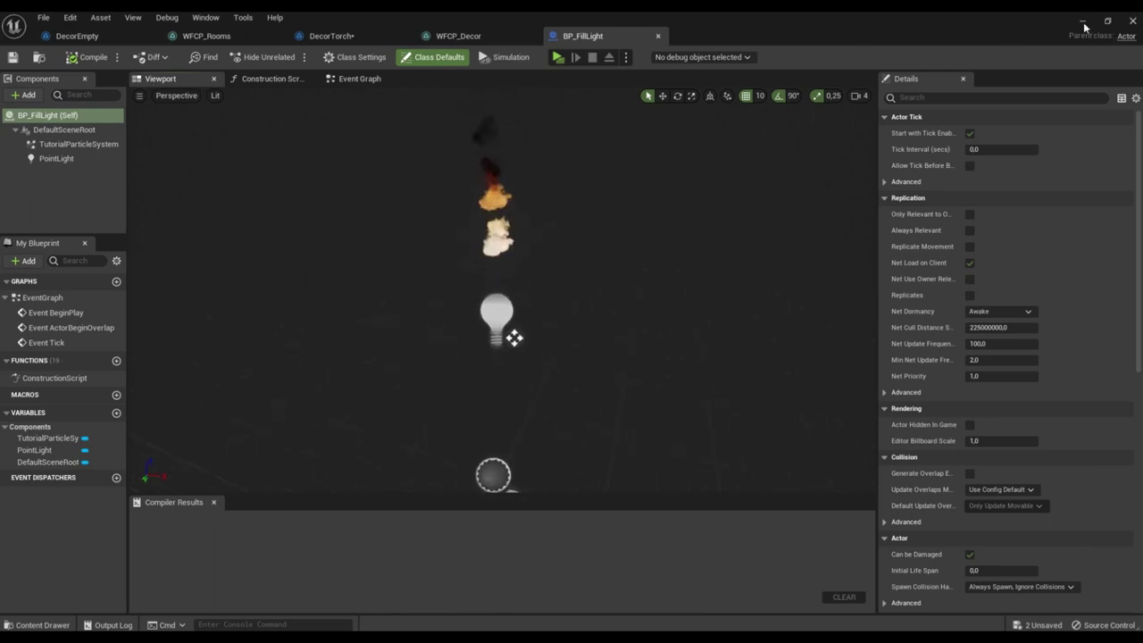
{"action": "left_click", "coordinate": [1083, 19]}
- Regenerate BP_WFCDependentActor with the lit torches and look around the dungeon rooms
{"action": "left_click", "coordinate": [997, 83]}
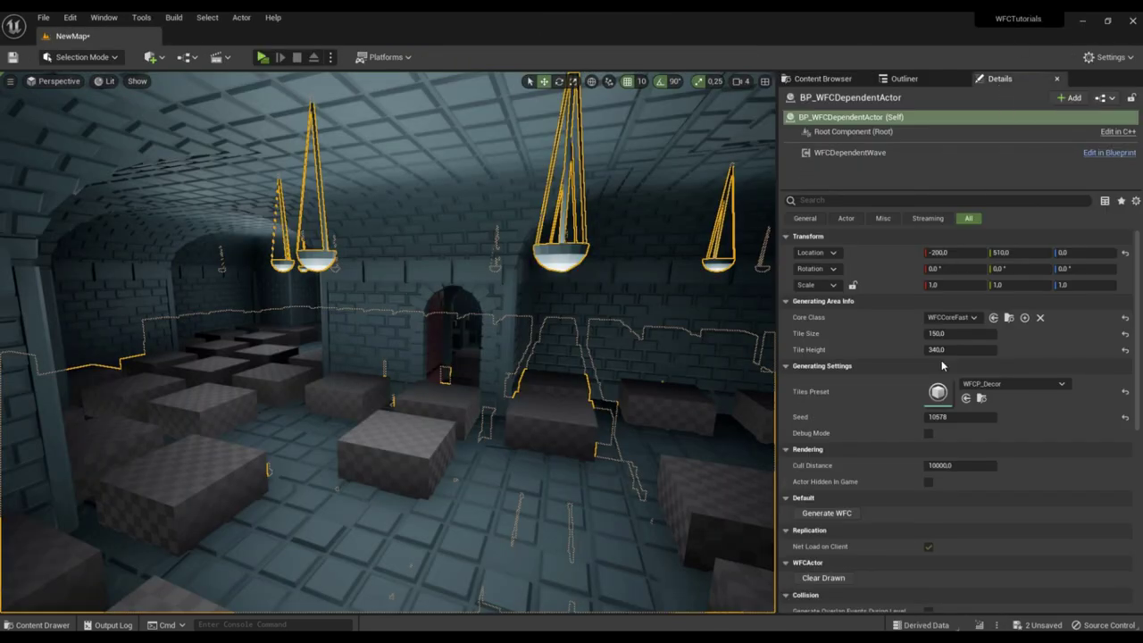
{"action": "left_click", "coordinate": [846, 515]}
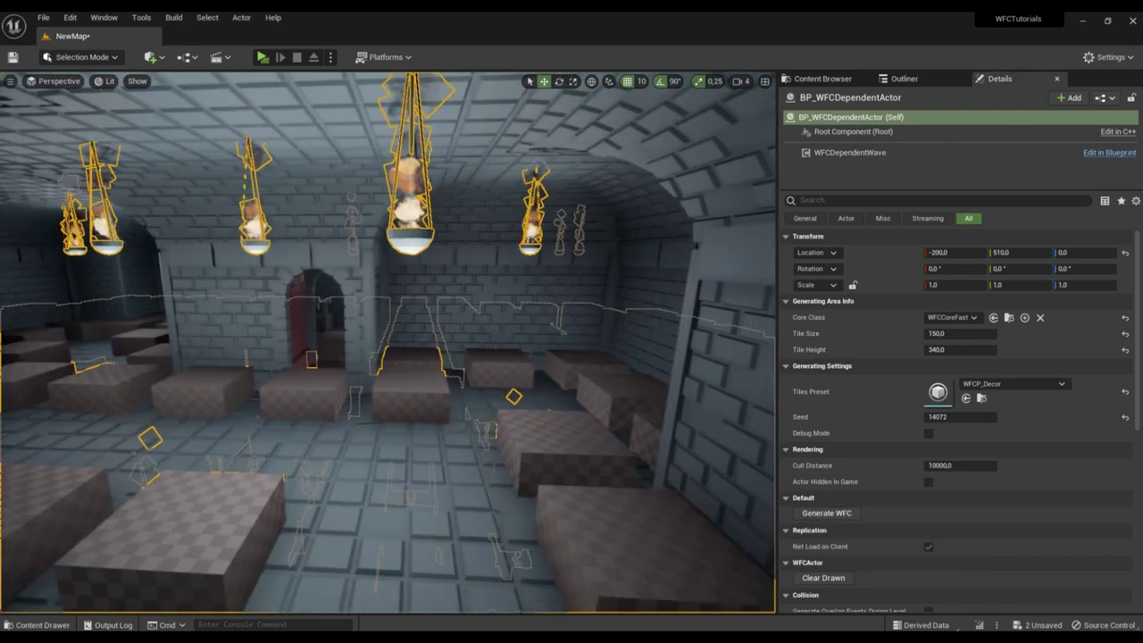
{"action": "right_click_drag", "start_coordinate": [625, 416], "coordinate": [456, 416]}
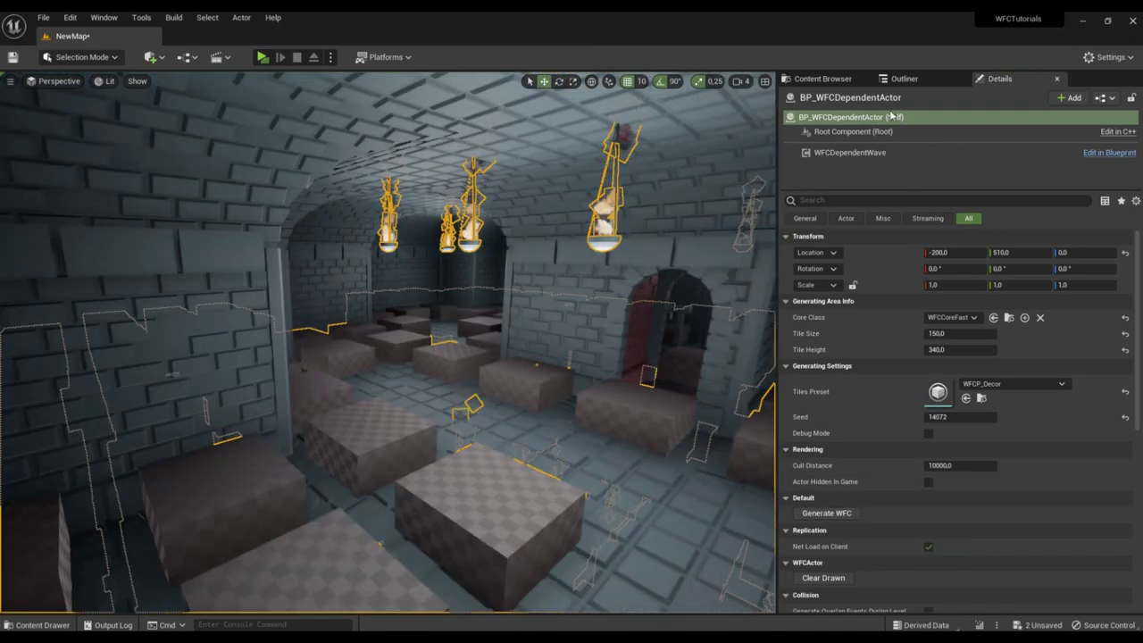
- Open the RoomFill tile info from the TilesInfo folder, check its Spawned Actor Class, save the asset and close it
{"action": "left_click", "coordinate": [823, 78]}
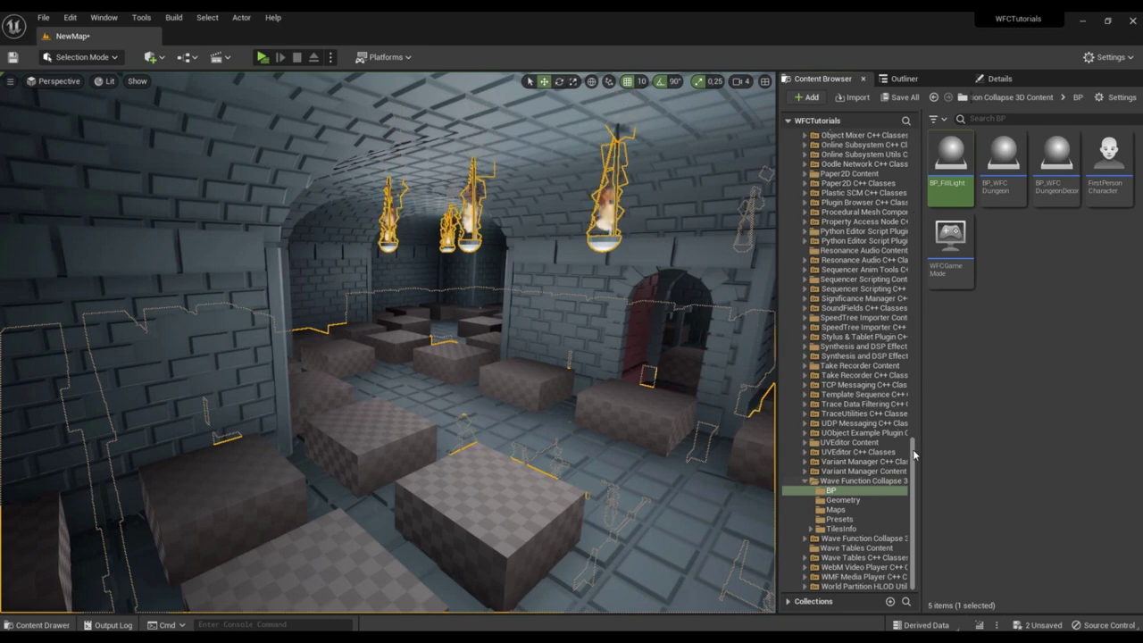
{"action": "left_click_drag", "start_coordinate": [913, 455], "coordinate": [912, 147]}
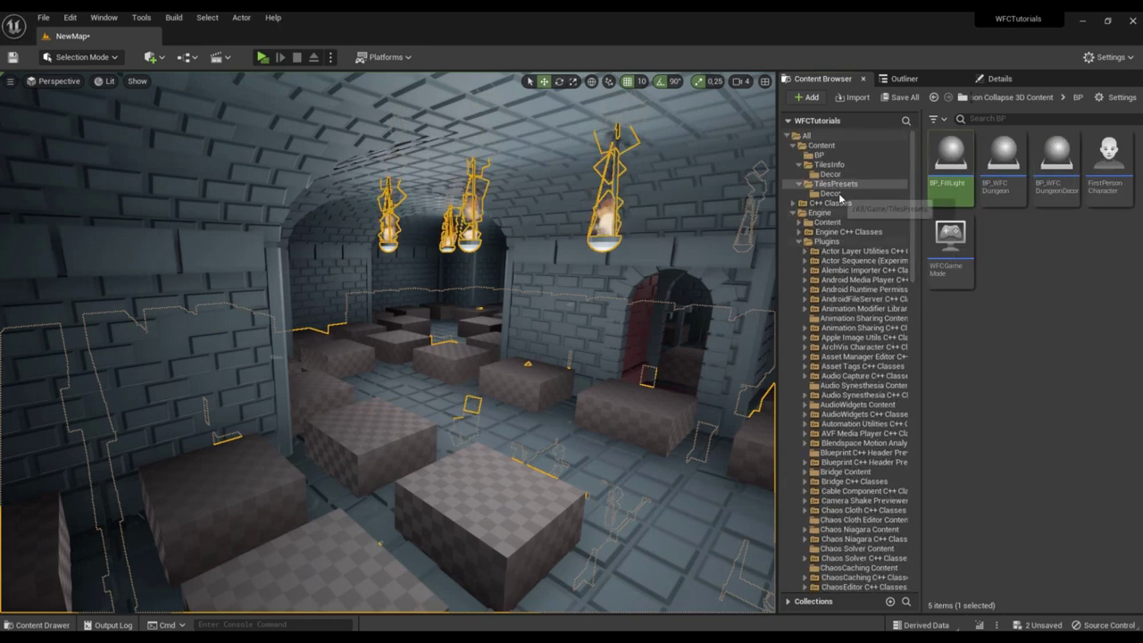
{"action": "left_click", "coordinate": [835, 175]}
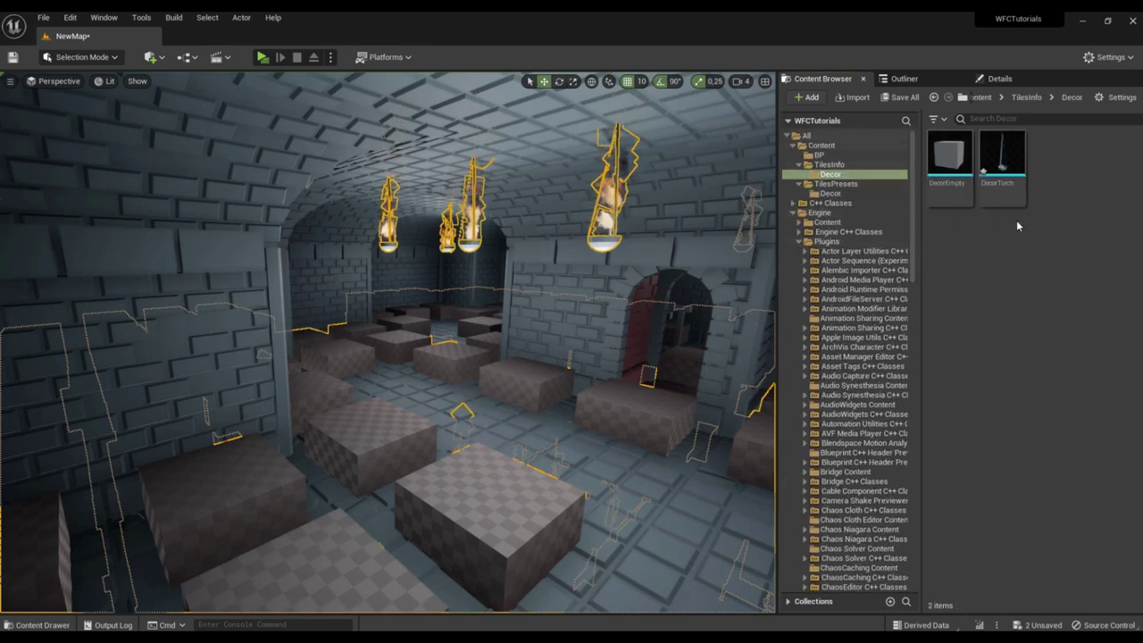
{"action": "left_click", "coordinate": [830, 164]}
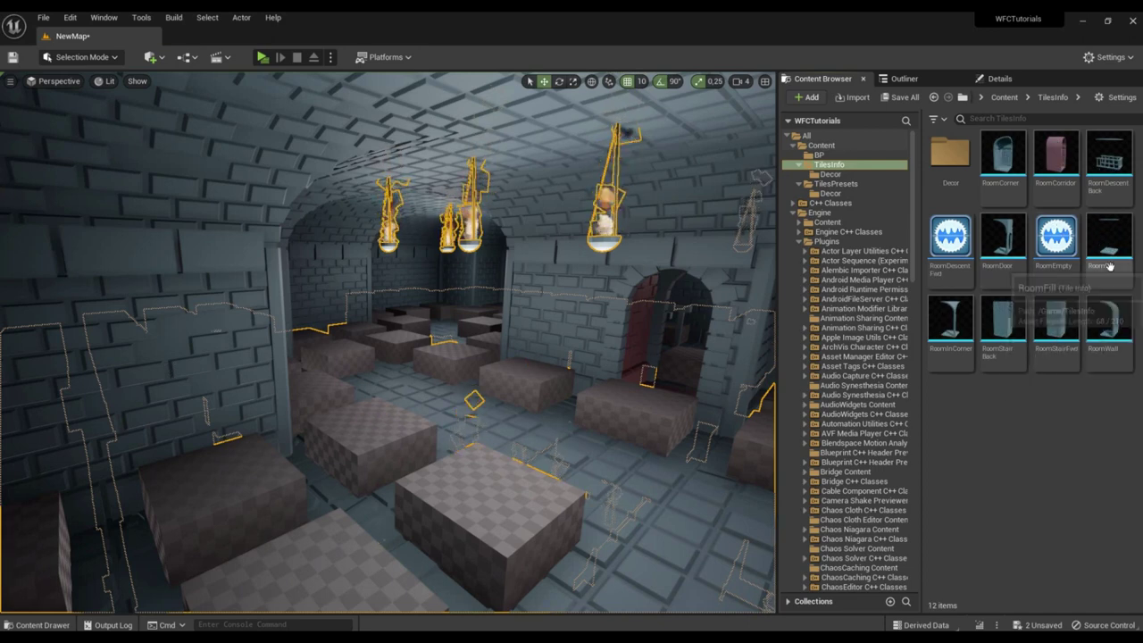
{"action": "double_click", "coordinate": [1108, 266]}
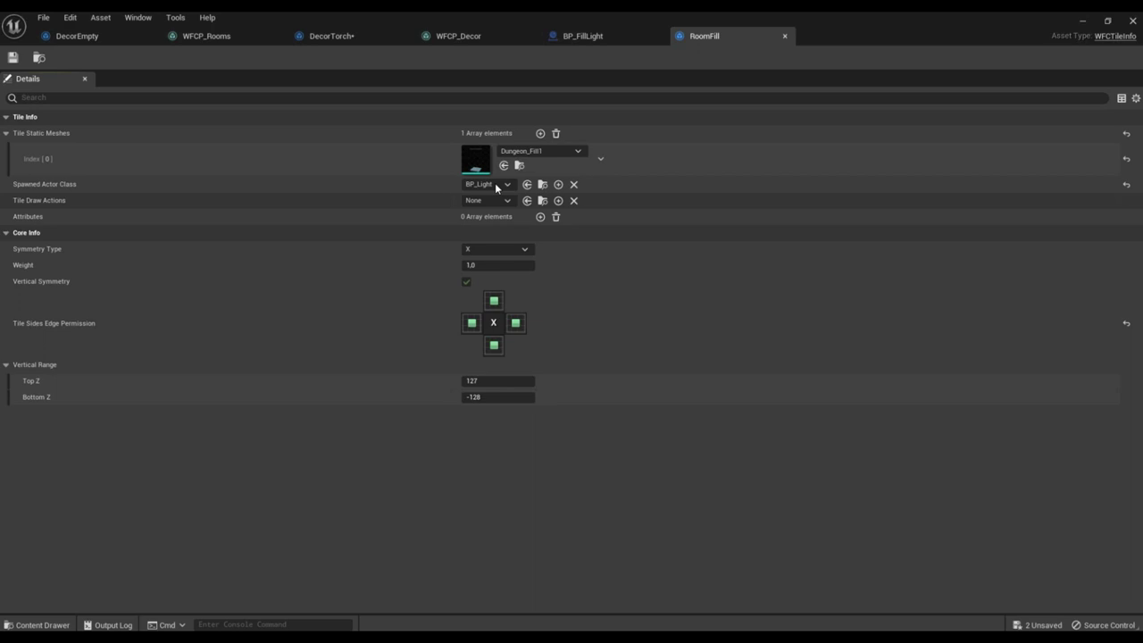
{"action": "left_click", "coordinate": [13, 57]}
{"action": "key", "text": "ctrl+w"}
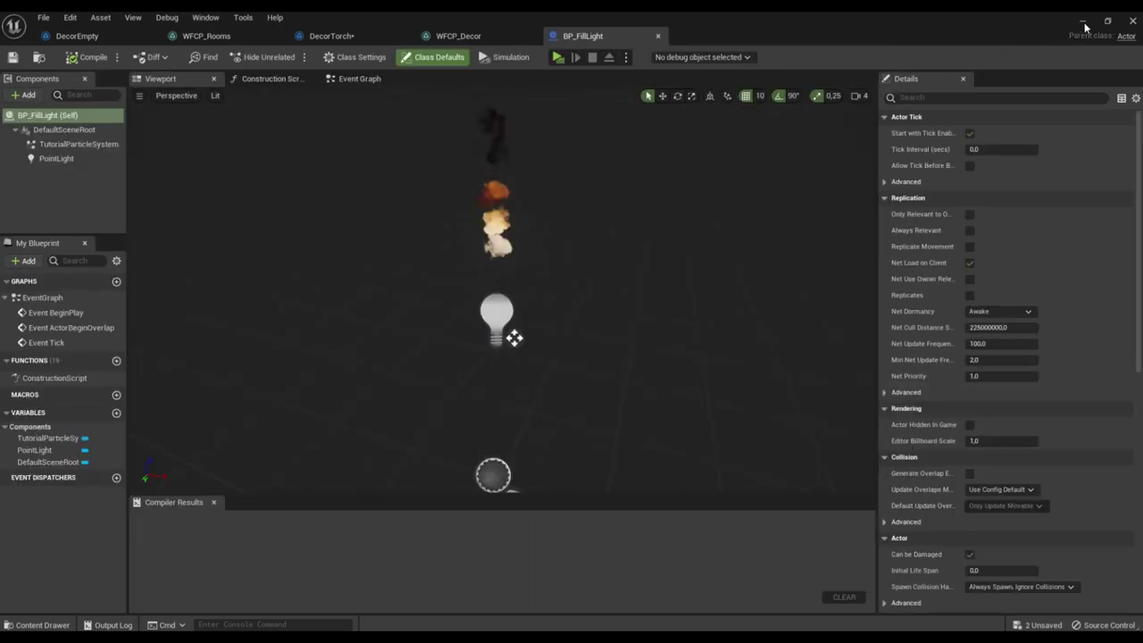
- Generate the BP_WFCDependentActor decor three more times in the level and look over the torch placement in the rooms
{"action": "left_click", "coordinate": [1082, 20]}
{"action": "left_click", "coordinate": [993, 81]}
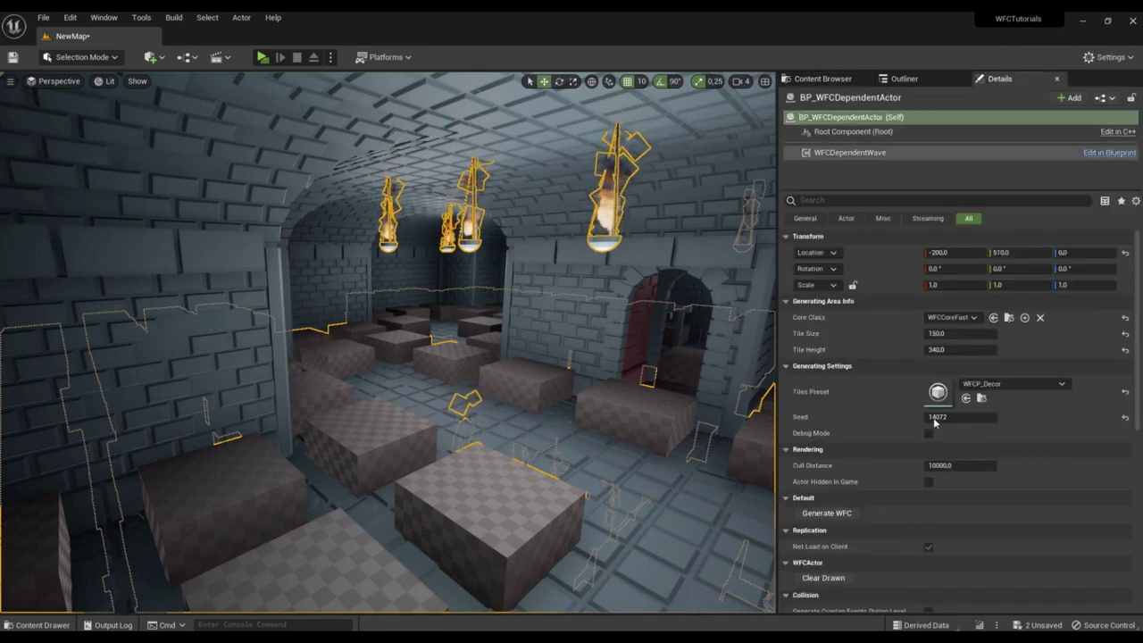
{"action": "left_click", "coordinate": [826, 514]}
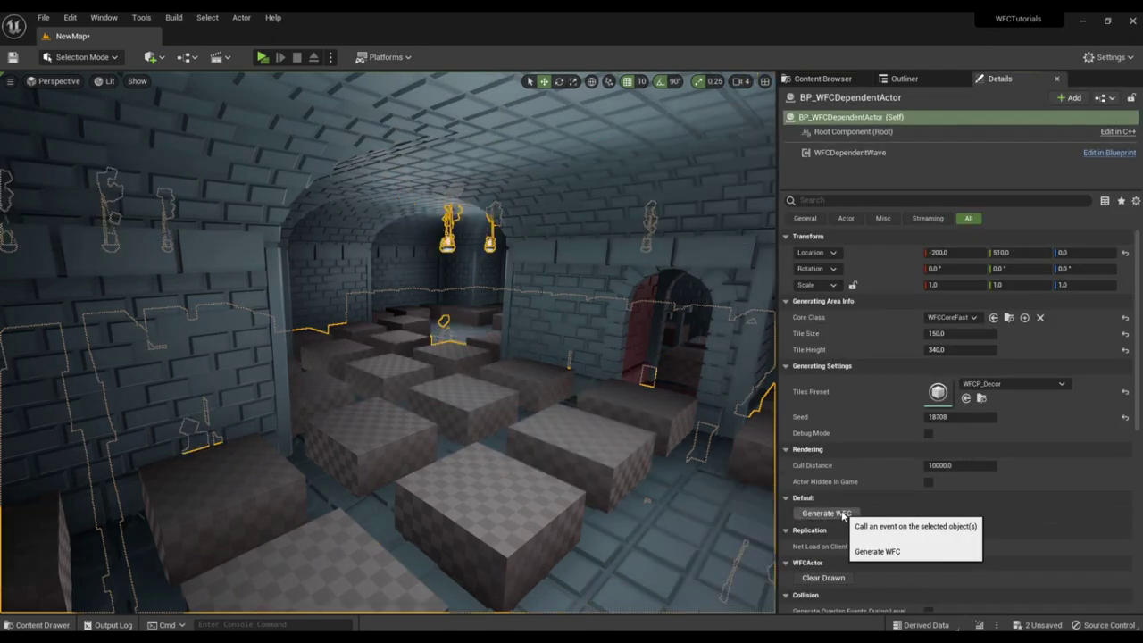
{"action": "left_click", "coordinate": [826, 514]}
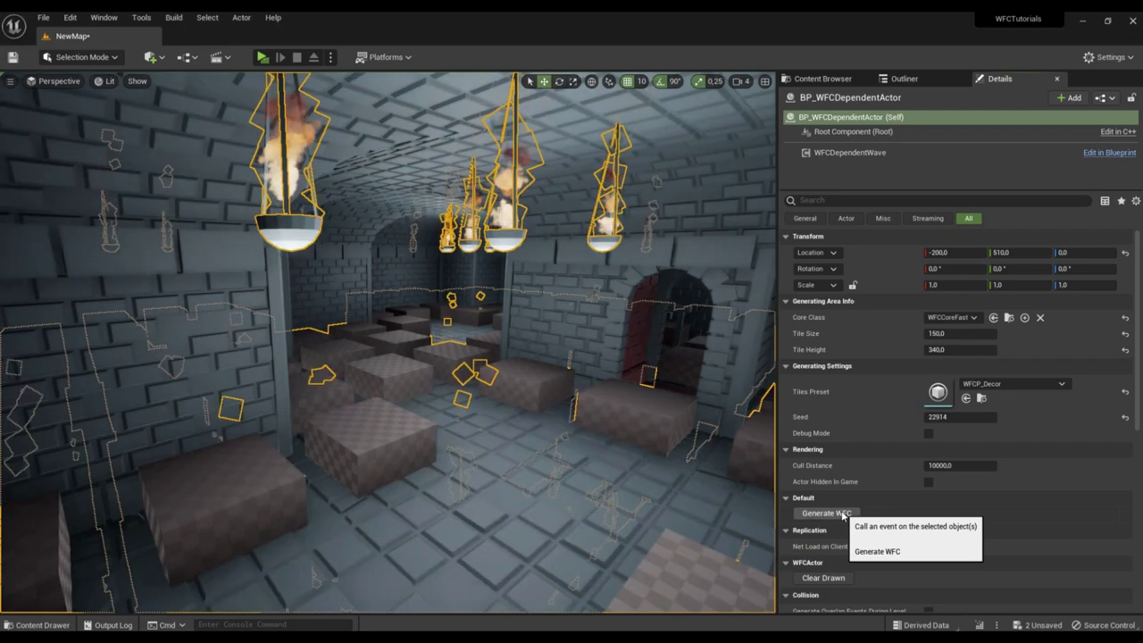
{"action": "left_click", "coordinate": [839, 514]}
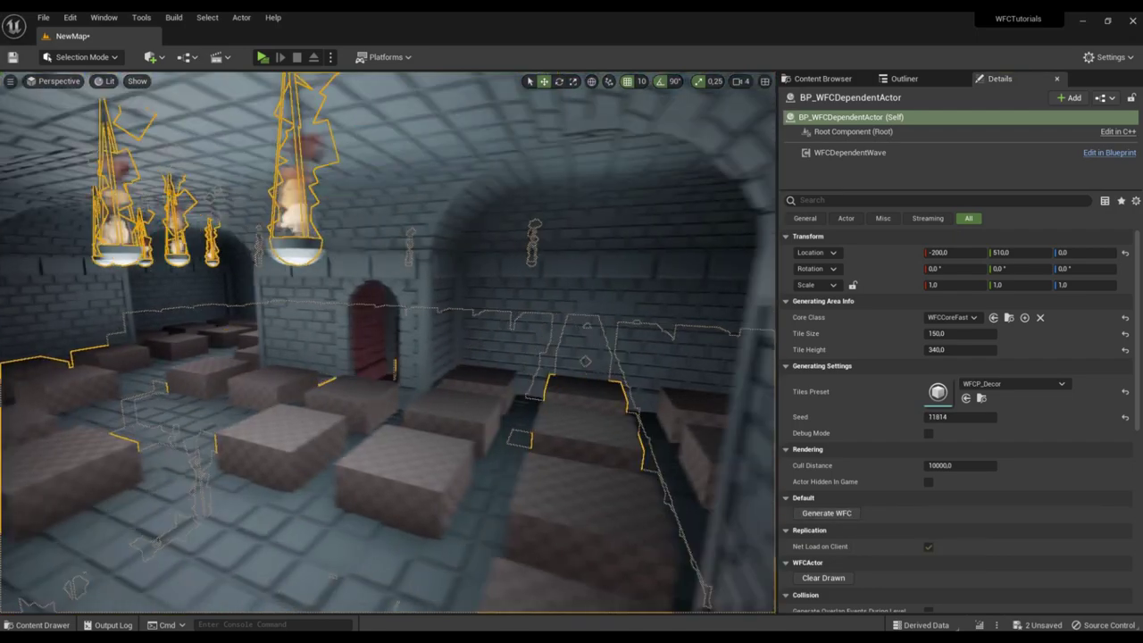
{"action": "right_click_drag", "start_coordinate": [388, 342], "coordinate": [268, 342]}
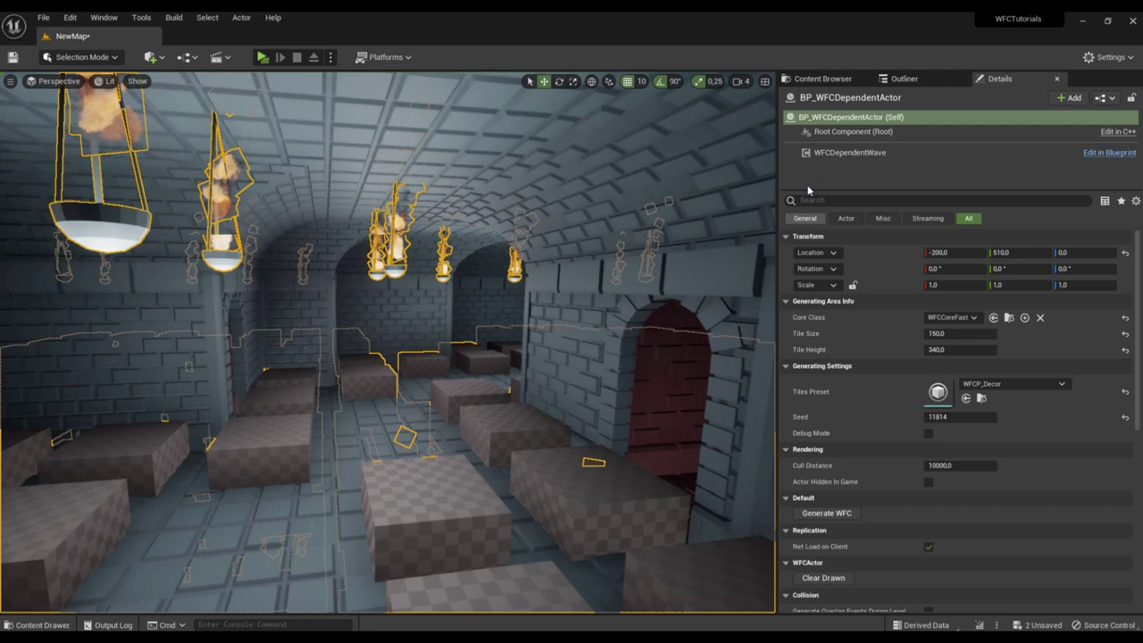
- Regenerate the parent BP_WFCActor dungeon, generate the BP_WFCDependentActor decor again and view the whole dungeon from outside
{"action": "left_click", "coordinate": [612, 280]}
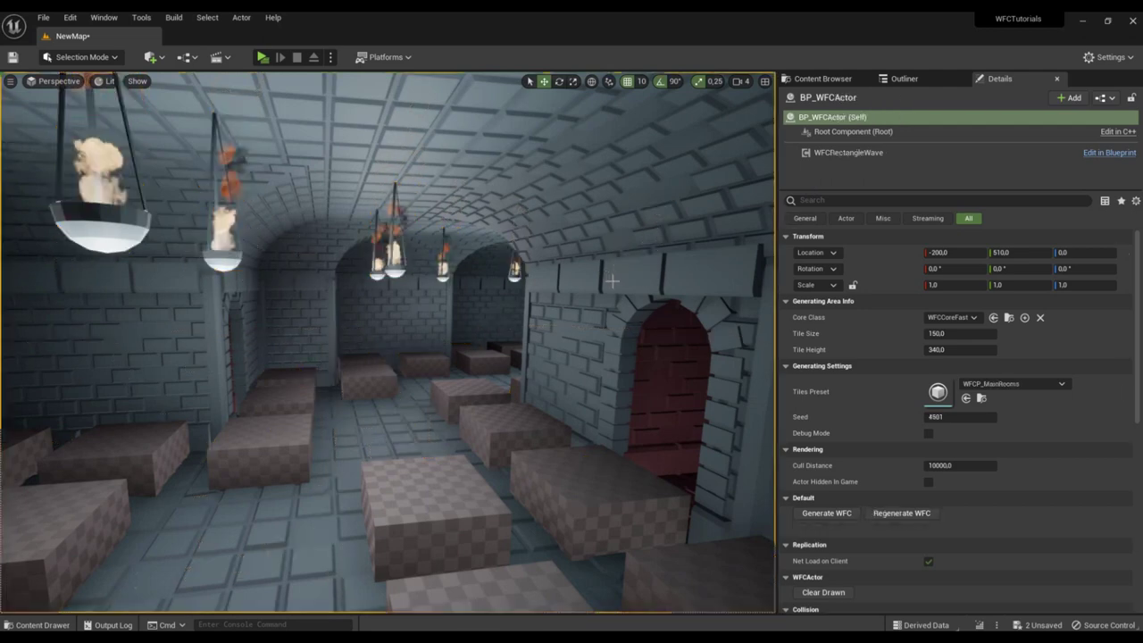
{"action": "left_click", "coordinate": [890, 515]}
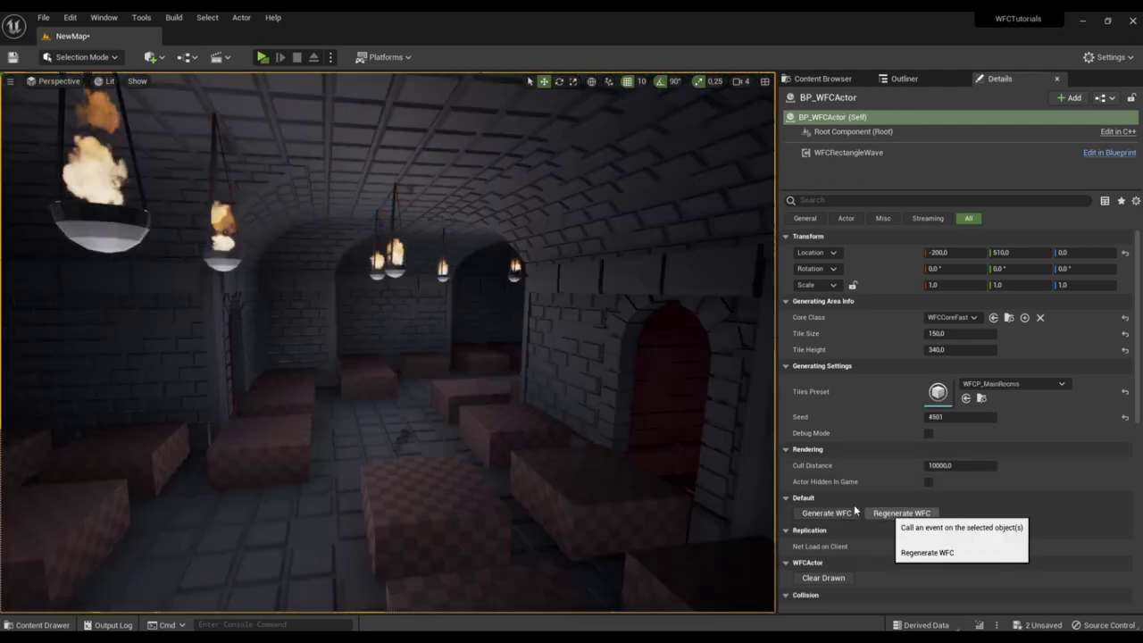
{"action": "left_click", "coordinate": [394, 276]}
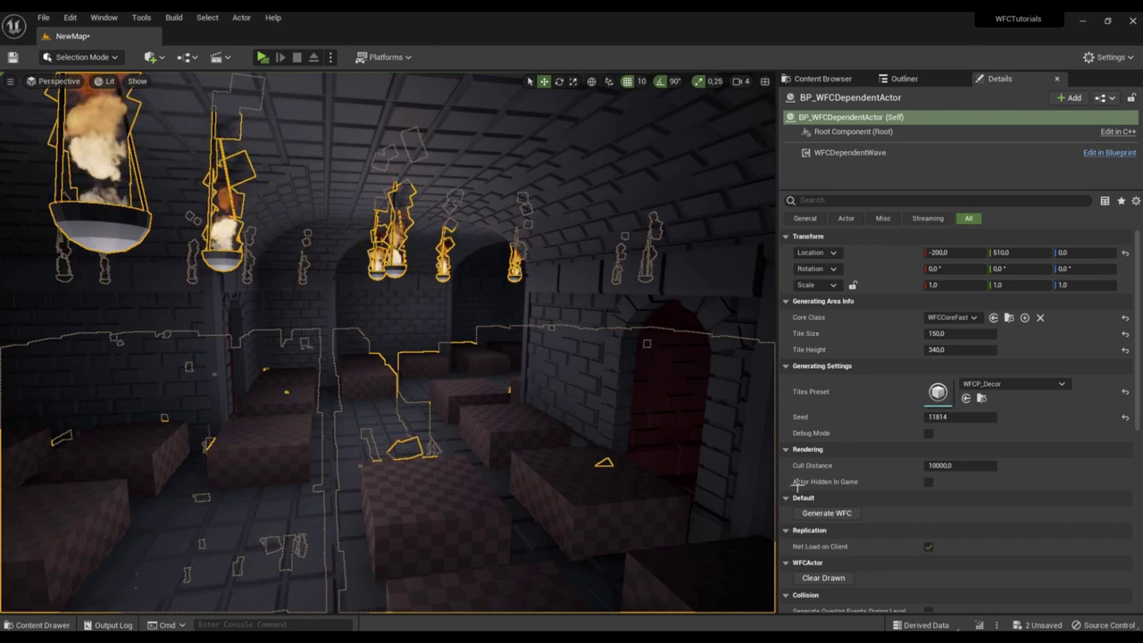
{"action": "left_click", "coordinate": [825, 513]}
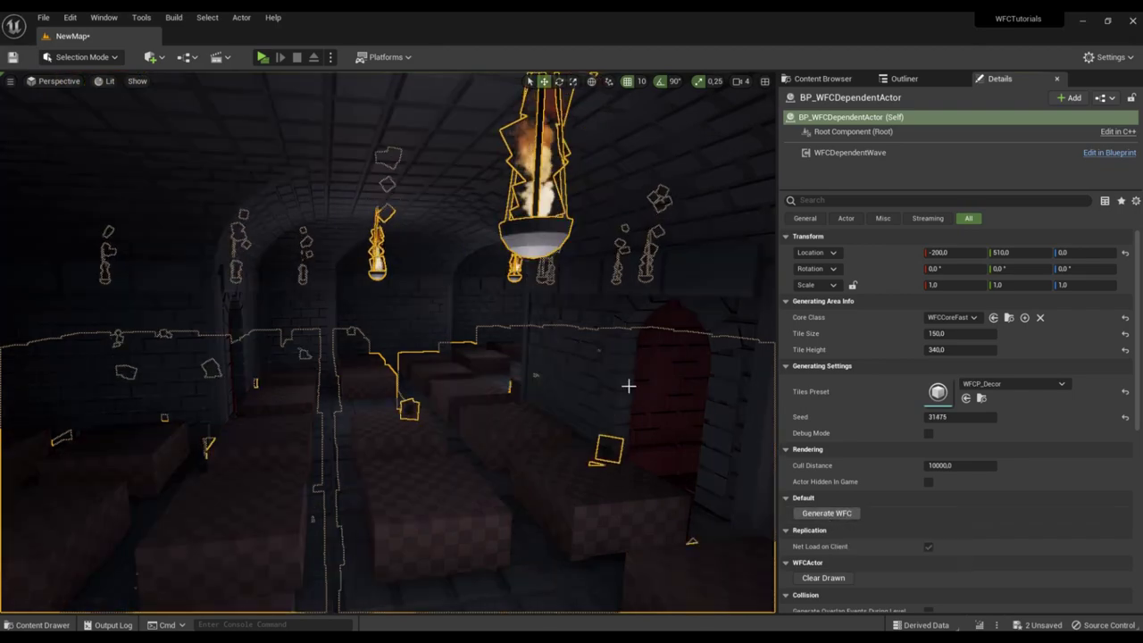
{"action": "right_click_drag", "start_coordinate": [628, 386], "coordinate": [696, 447]}
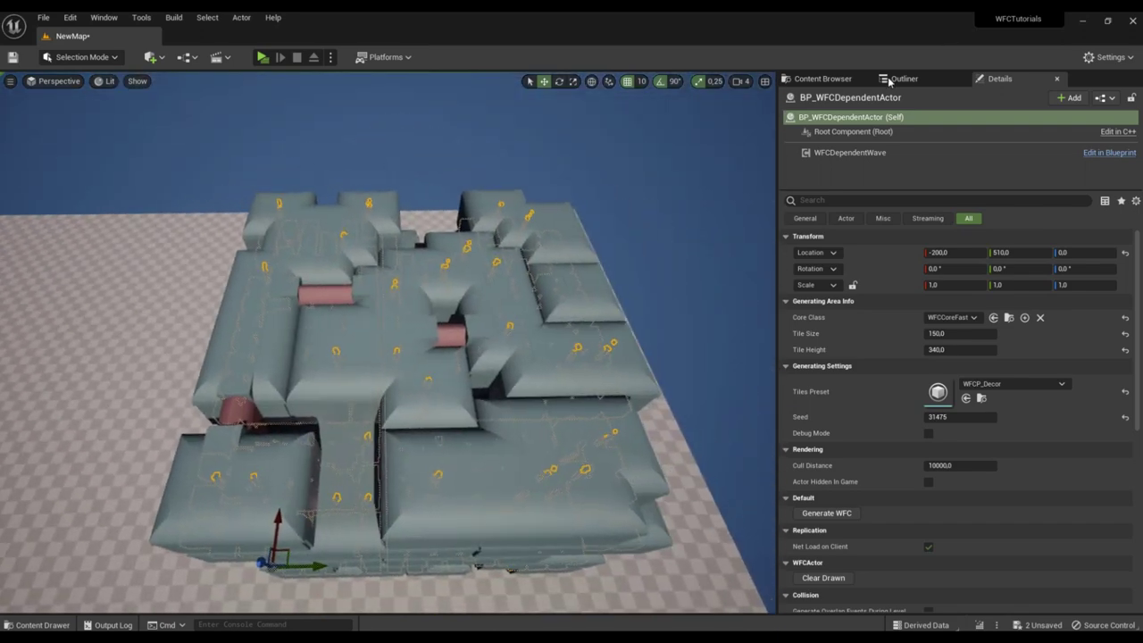
- Create a WFC3D Tile Info asset named DecorBox in the TilesInfo/Decor folder
{"action": "left_click", "coordinate": [823, 79]}
{"action": "left_click", "coordinate": [903, 79]}
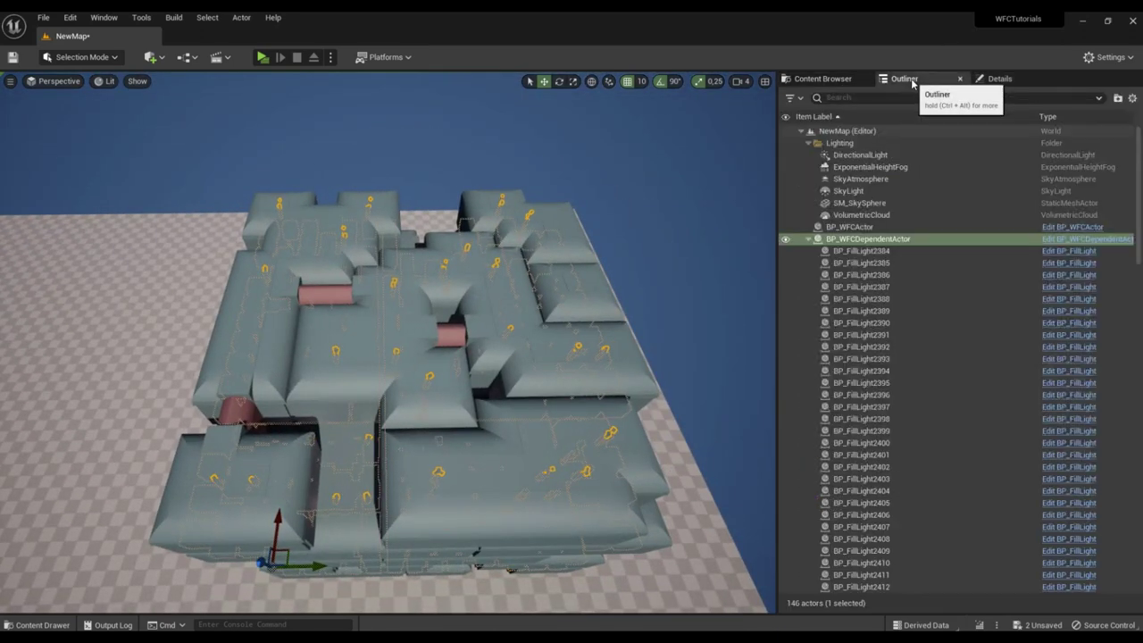
{"action": "left_click", "coordinate": [822, 79]}
{"action": "left_click", "coordinate": [831, 174]}
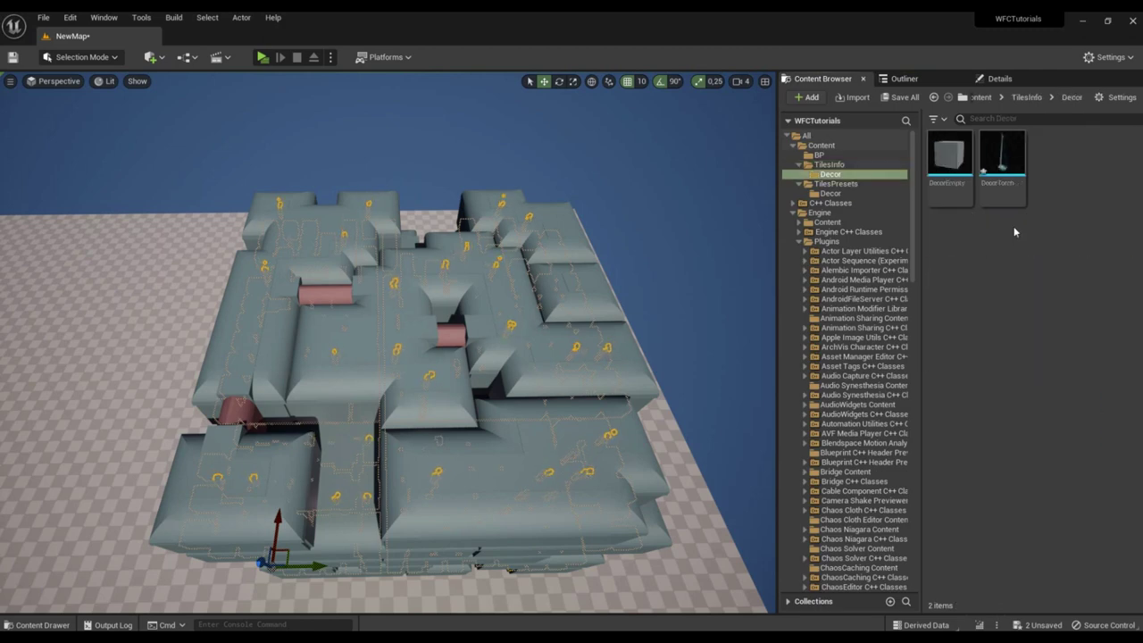
{"action": "right_click", "coordinate": [1033, 242]}
{"action": "mouse_move", "coordinate": [948, 621]}
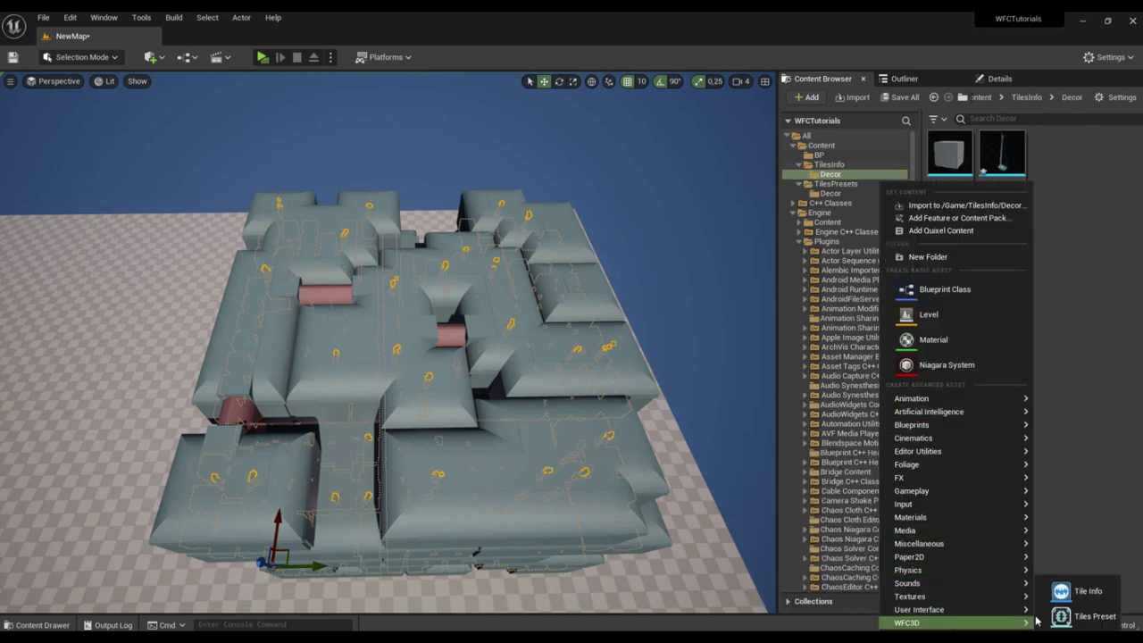
{"action": "left_click", "coordinate": [1070, 593]}
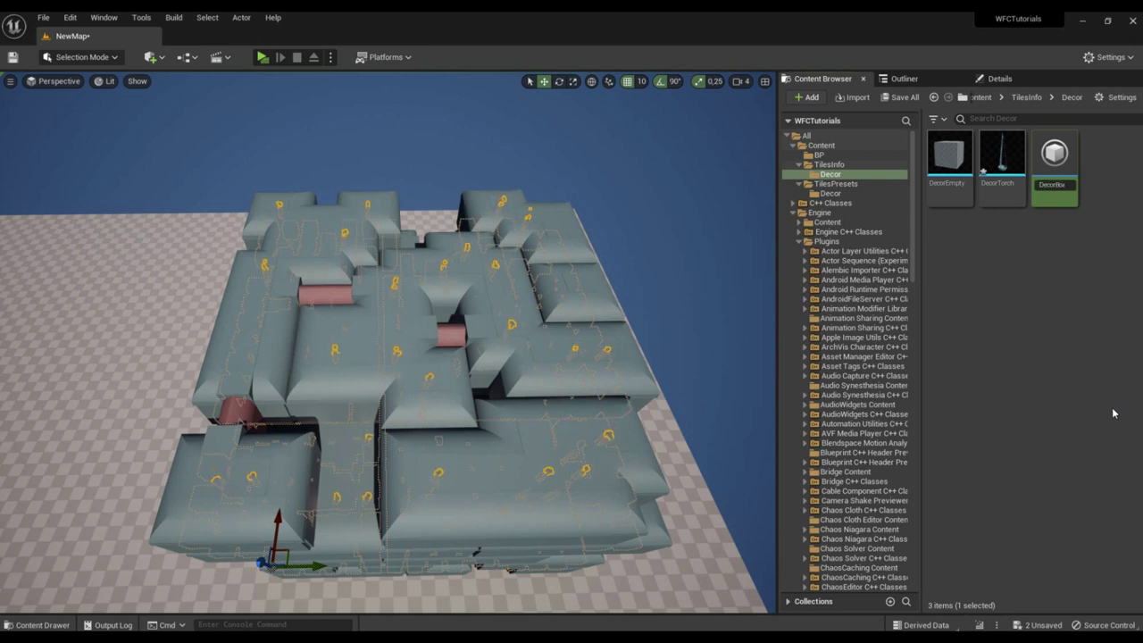
{"action": "type", "text": "DecorBox"}
{"action": "key", "text": "Return"}
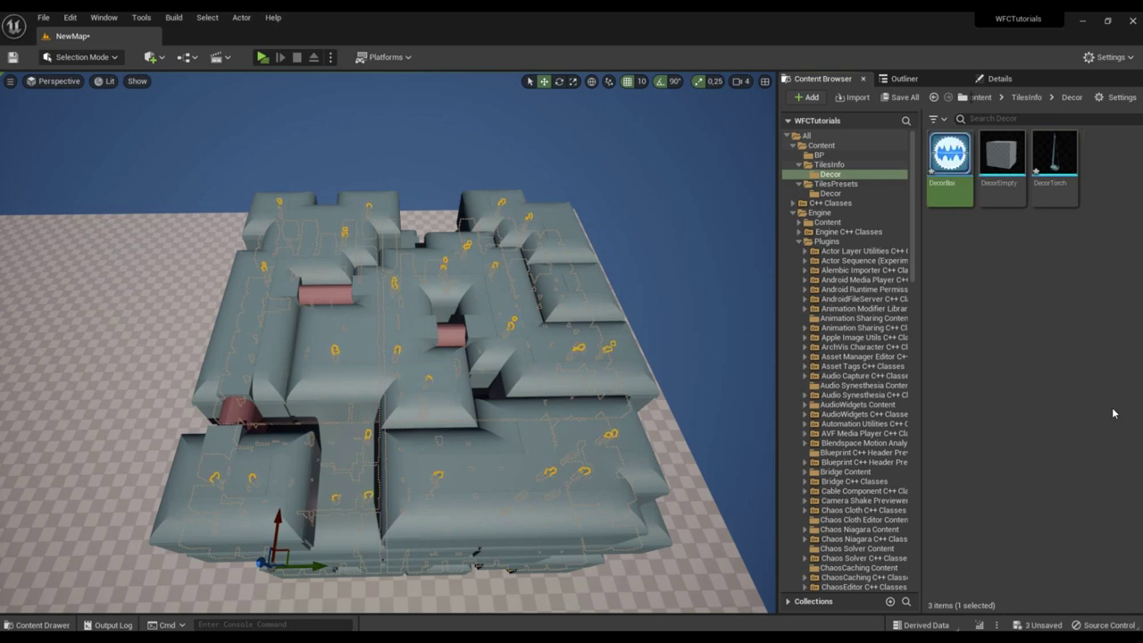
- Add the Boxes mesh from the Wave Function Collapse 3D plugin's Geometry folder to DecorBox's Tile Static Meshes
{"action": "double_click", "coordinate": [948, 193]}
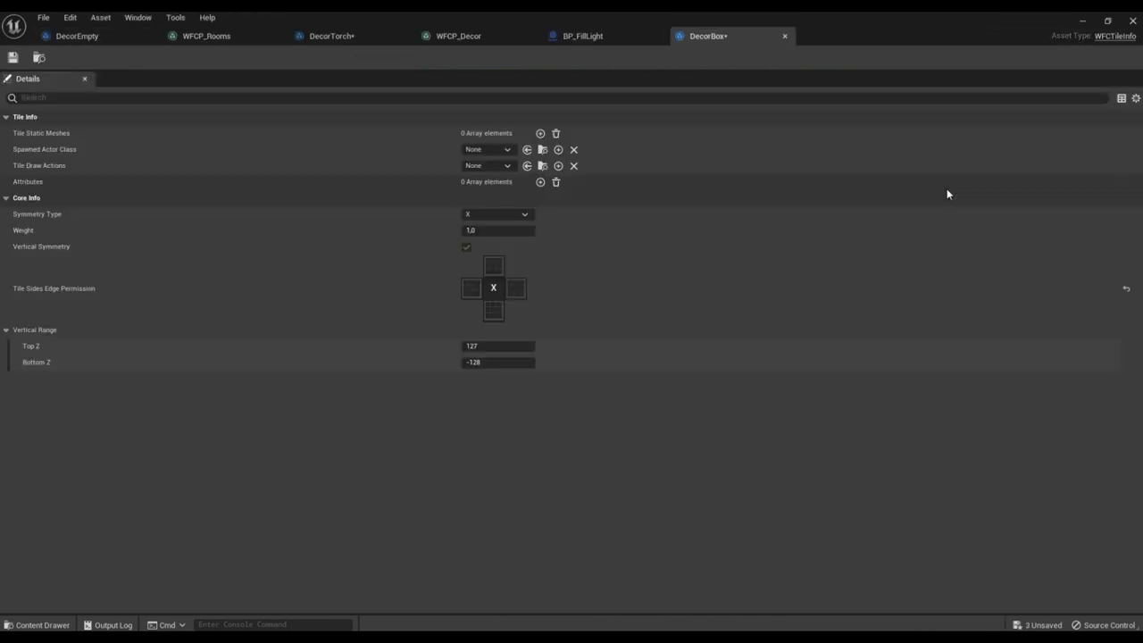
{"action": "left_click_drag", "start_coordinate": [932, 29], "coordinate": [429, 92]}
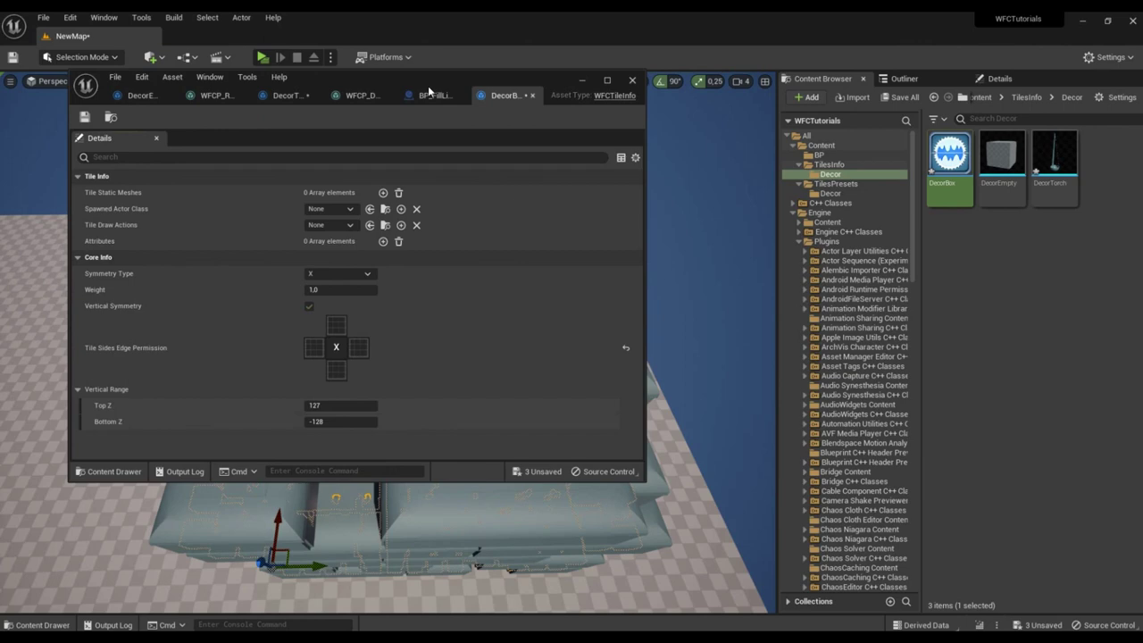
{"action": "left_click_drag", "start_coordinate": [912, 229], "coordinate": [881, 523]}
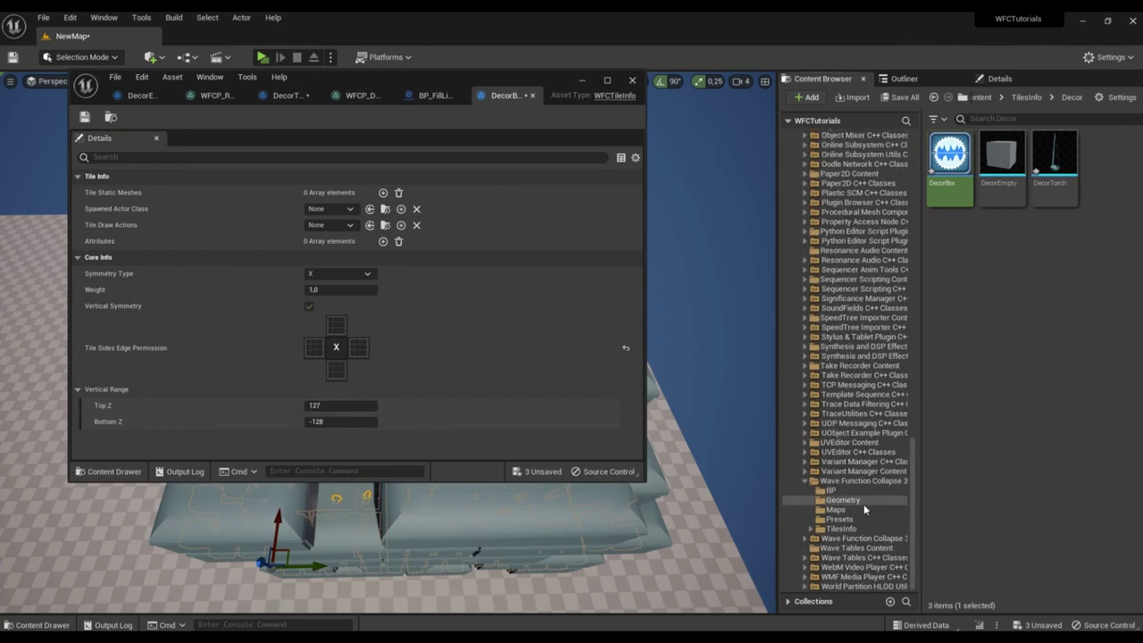
{"action": "left_click", "coordinate": [863, 501]}
{"action": "left_click_drag", "start_coordinate": [1040, 189], "coordinate": [342, 192]}
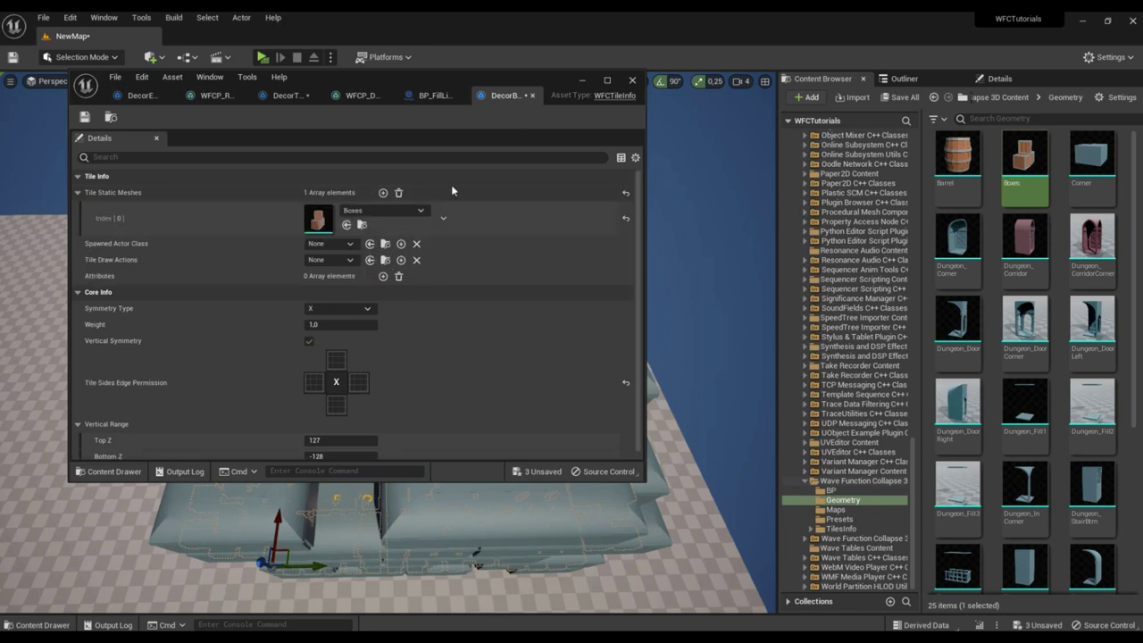
{"action": "double_click", "coordinate": [534, 80]}
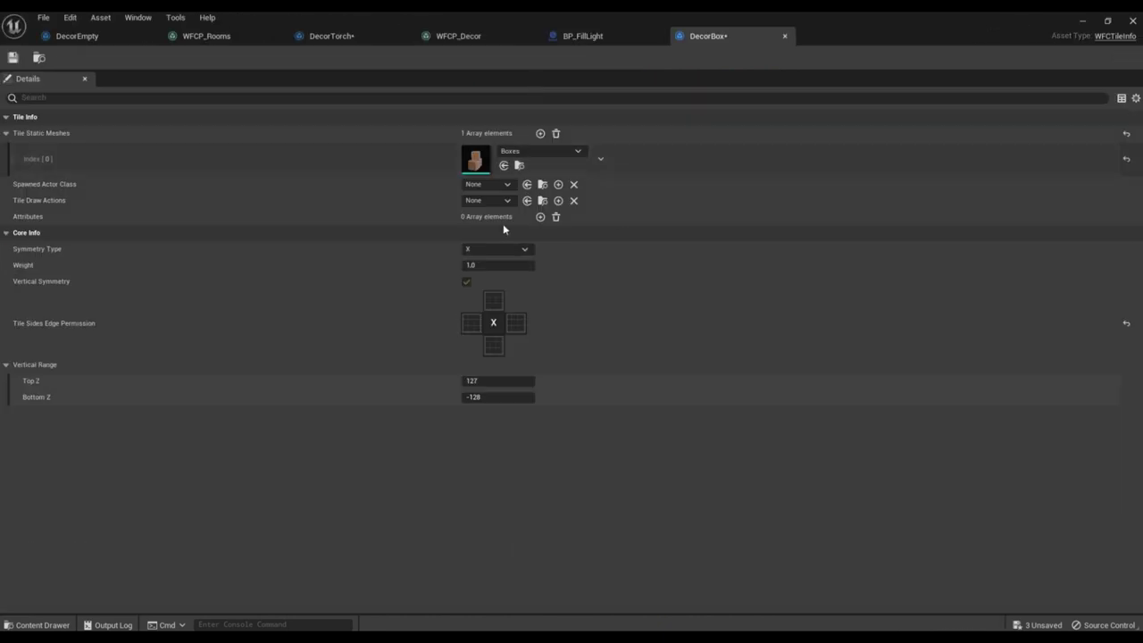
- Add a WFCDependent Wave Attribute to DecorBox with a RoomWall entry in Dependent Tile Turns and a relative spin of 0
{"action": "left_click", "coordinate": [539, 217]}
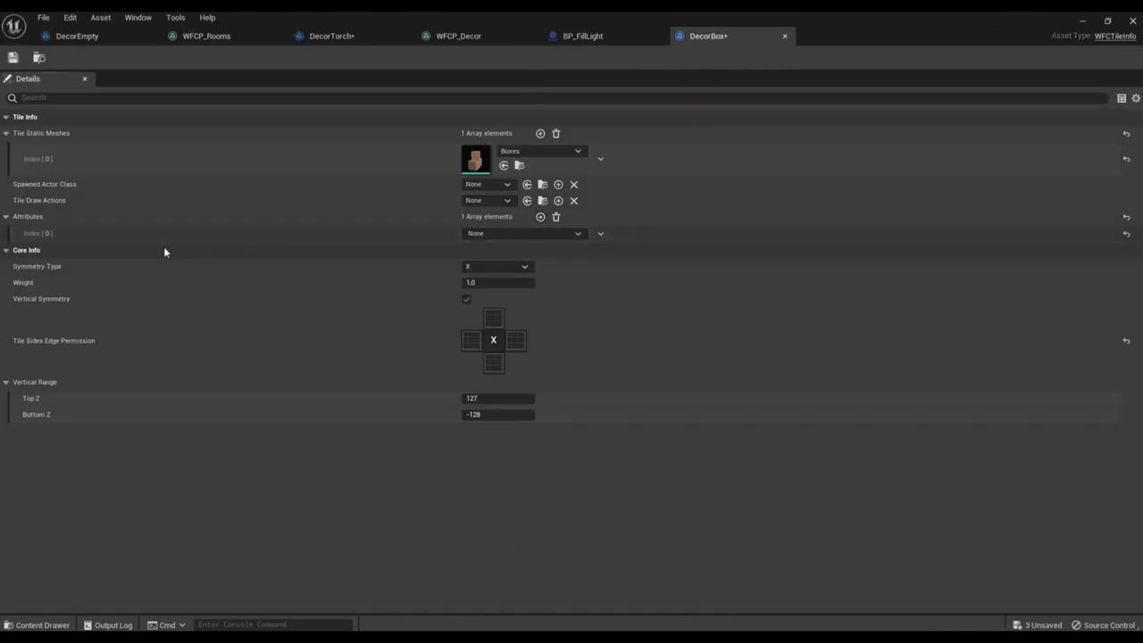
{"action": "left_click", "coordinate": [502, 233]}
{"action": "left_click", "coordinate": [499, 275]}
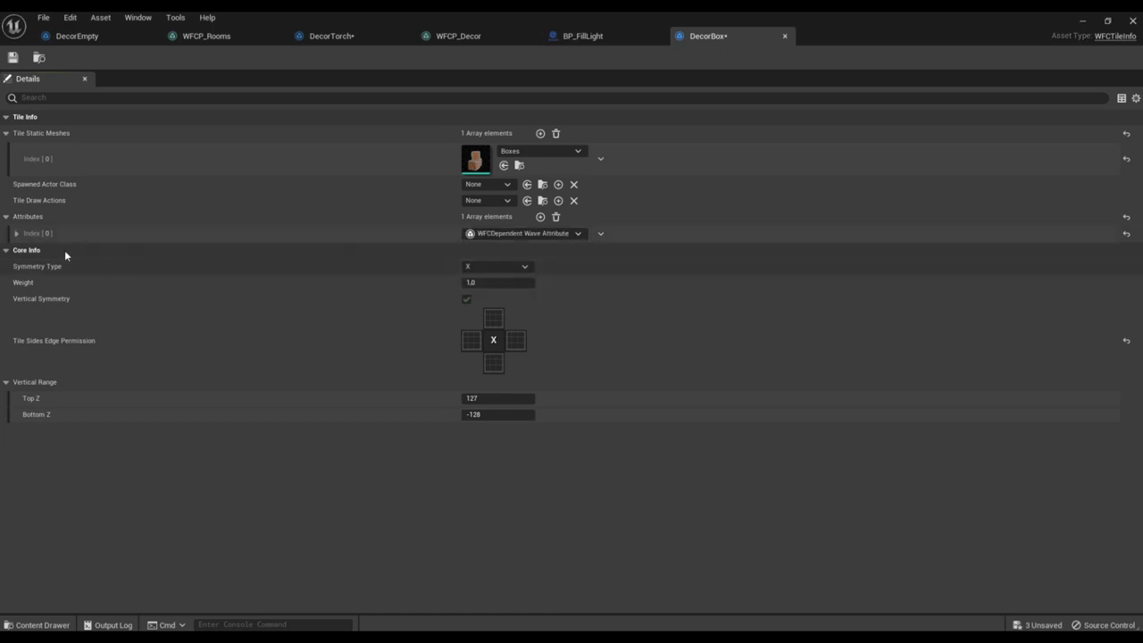
{"action": "left_click", "coordinate": [16, 233]}
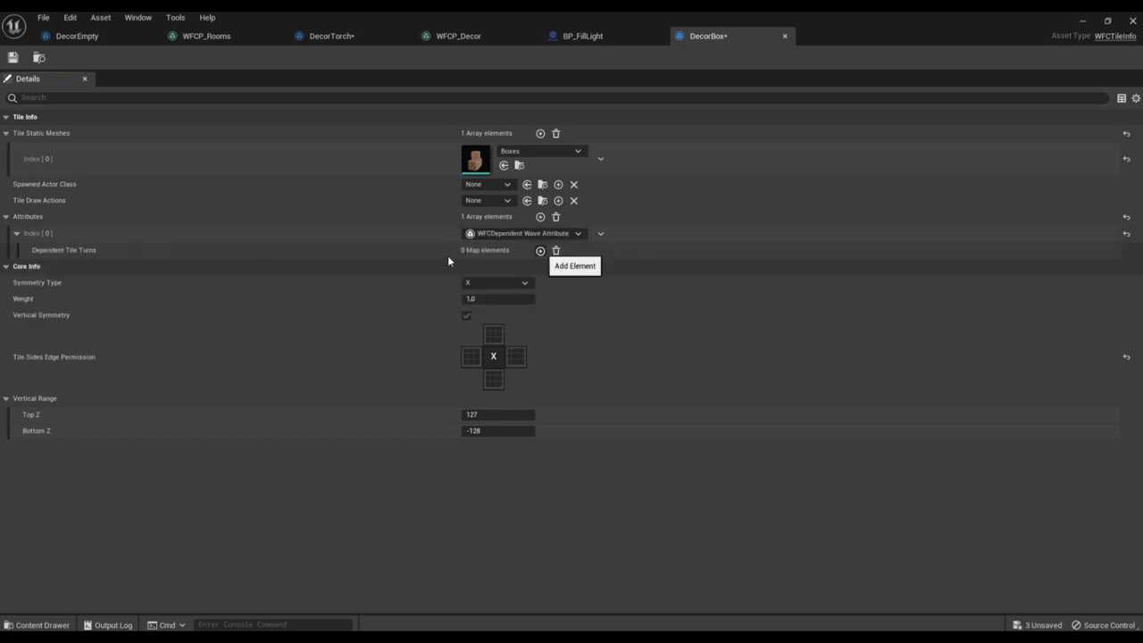
{"action": "left_click", "coordinate": [539, 250]}
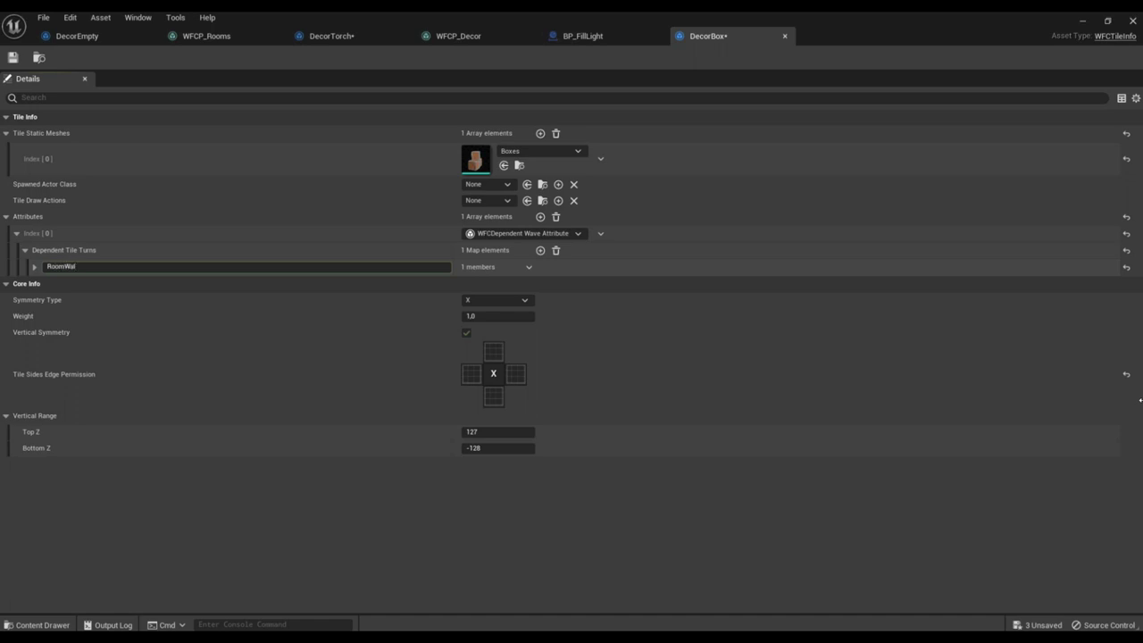
{"action": "left_click", "coordinate": [35, 267]}
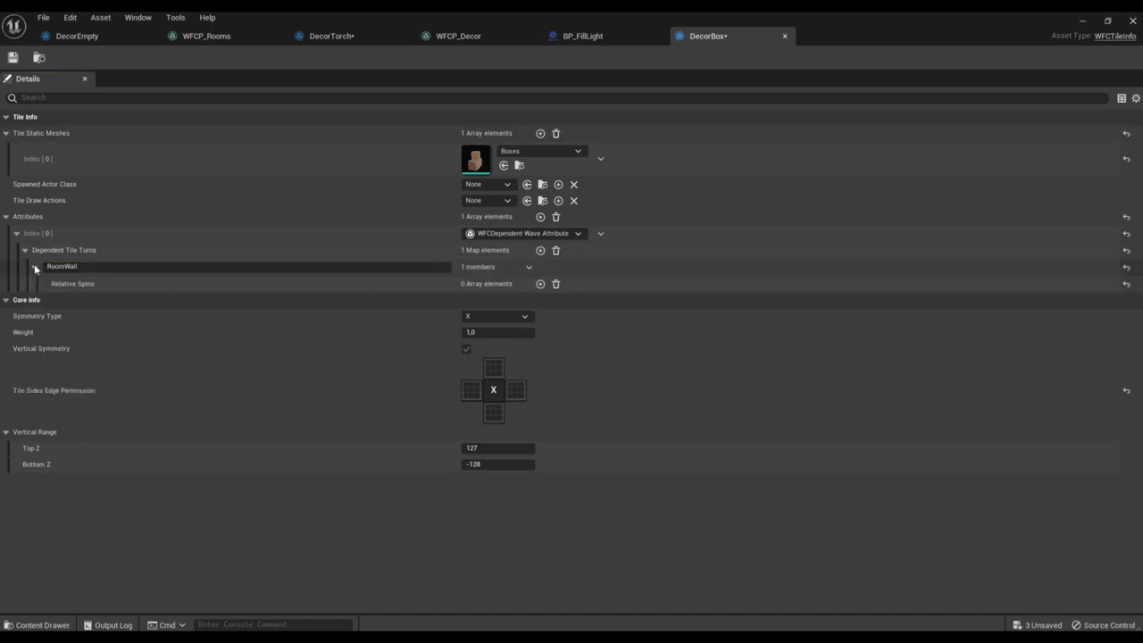
{"action": "left_click", "coordinate": [539, 284]}
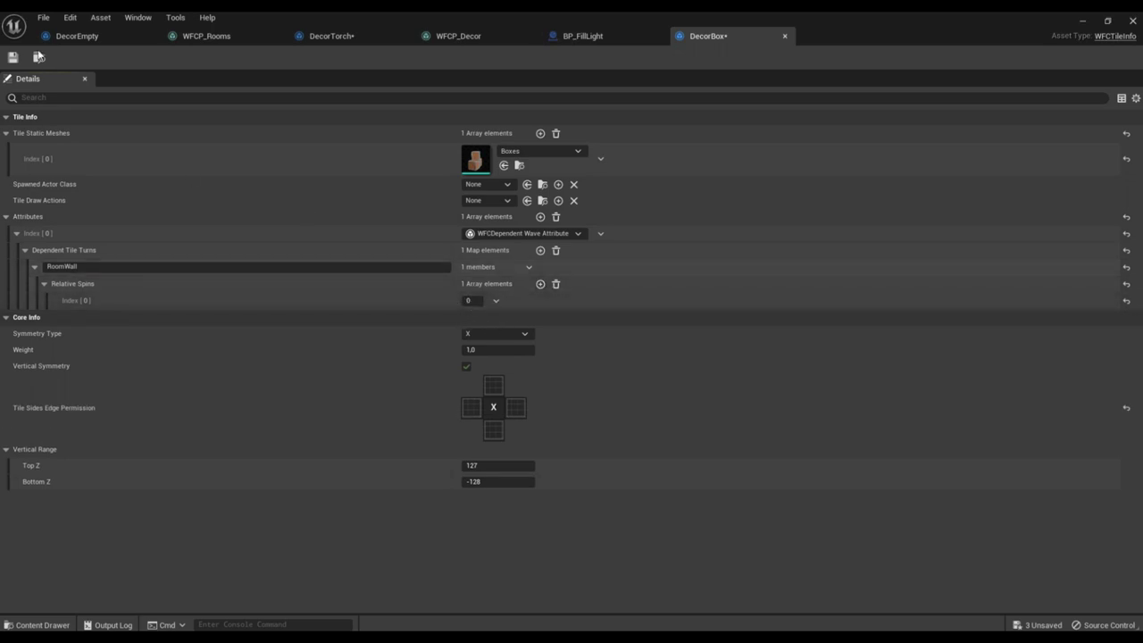
- Set DecorBox's symmetry type to T, mark every side edge permission except the upper one, and save the asset
{"action": "left_click", "coordinate": [14, 58]}
{"action": "left_click", "coordinate": [499, 332]}
{"action": "left_click", "coordinate": [499, 356]}
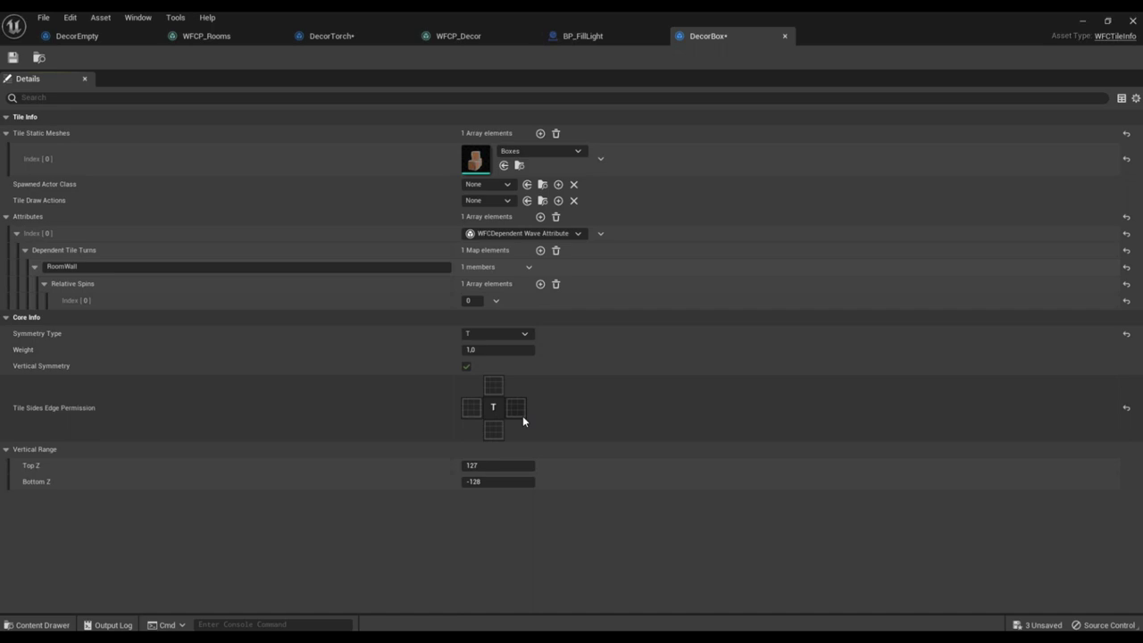
{"action": "left_click", "coordinate": [13, 58]}
{"action": "left_click", "coordinate": [471, 408]}
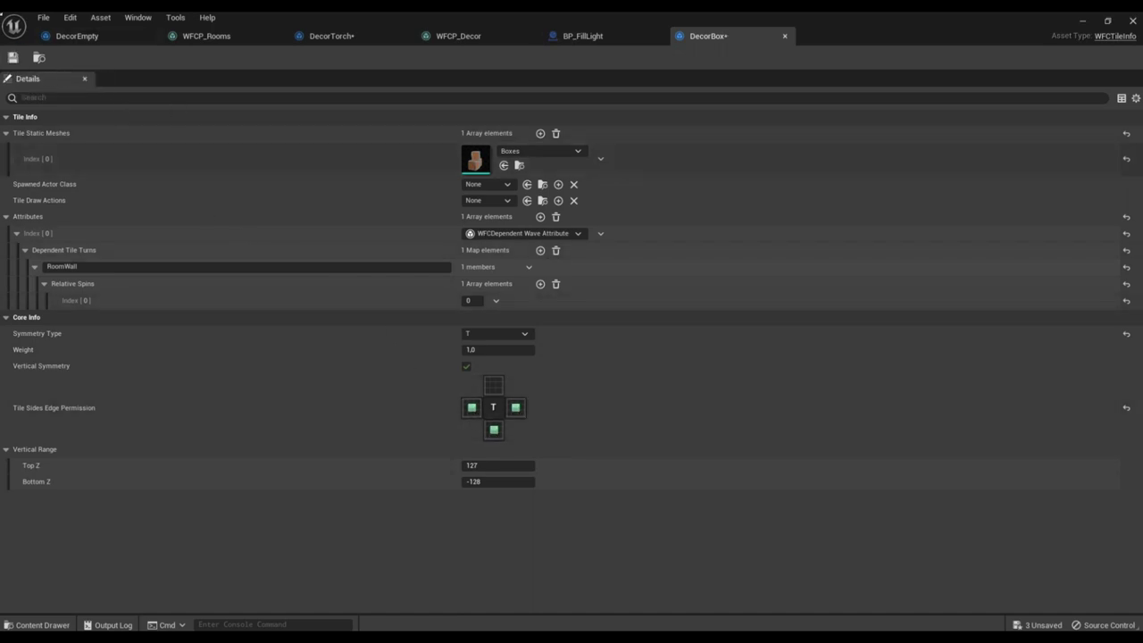
{"action": "left_click", "coordinate": [14, 58]}
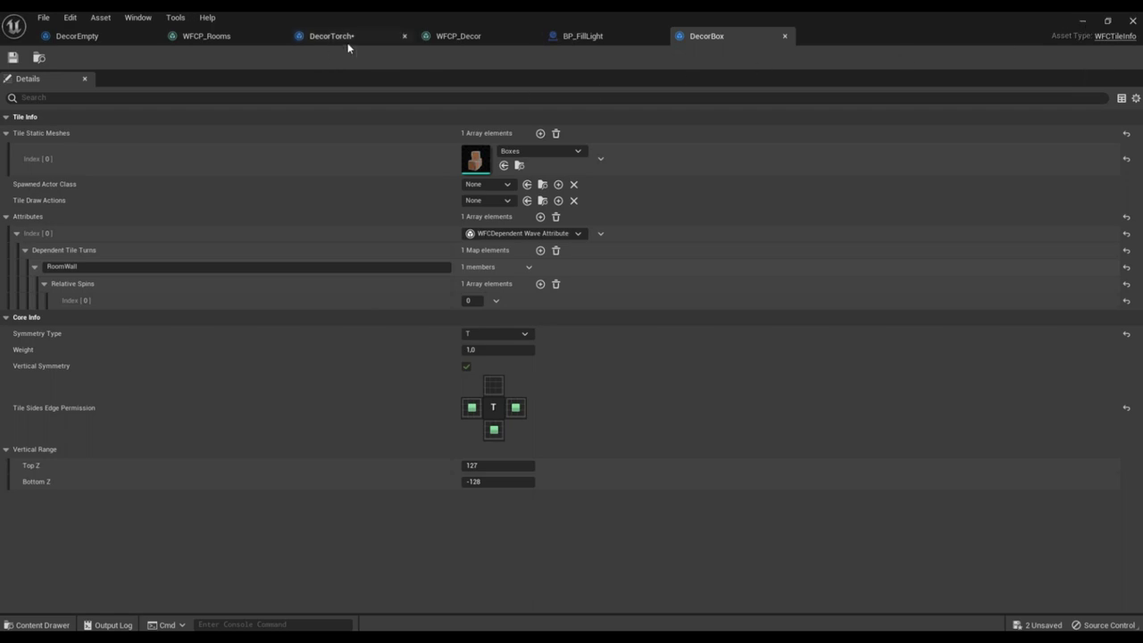
- Add the DecorBox tile info from TilesInfo/Decor as a third tile state in the WFCP_Decor preset
{"action": "left_click", "coordinate": [487, 41]}
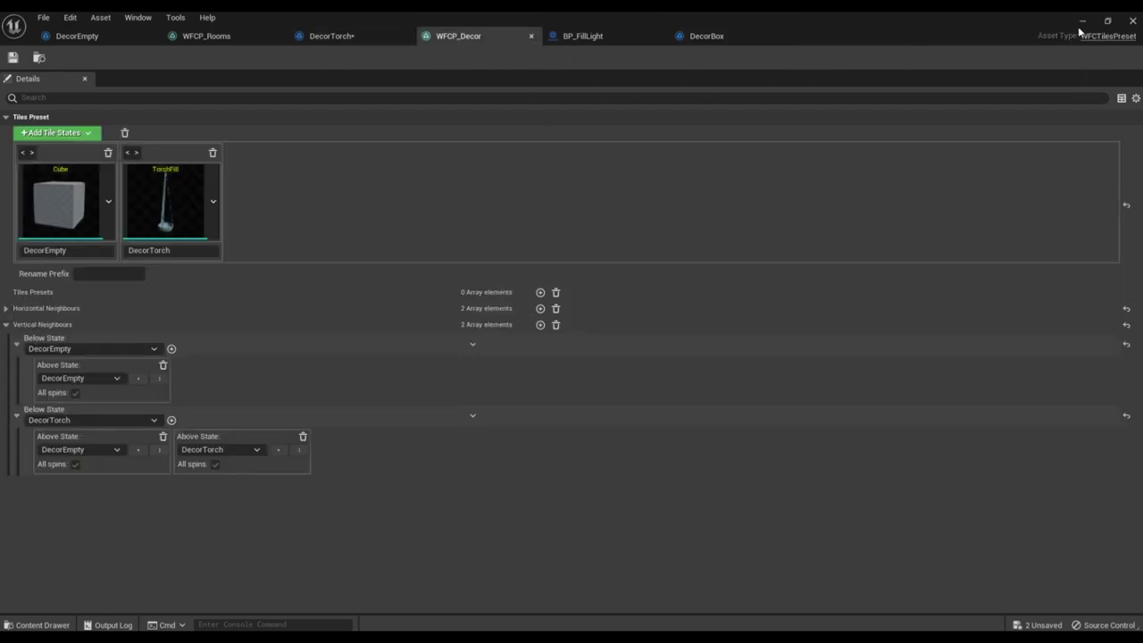
{"action": "left_click_drag", "start_coordinate": [1015, 27], "coordinate": [551, 84]}
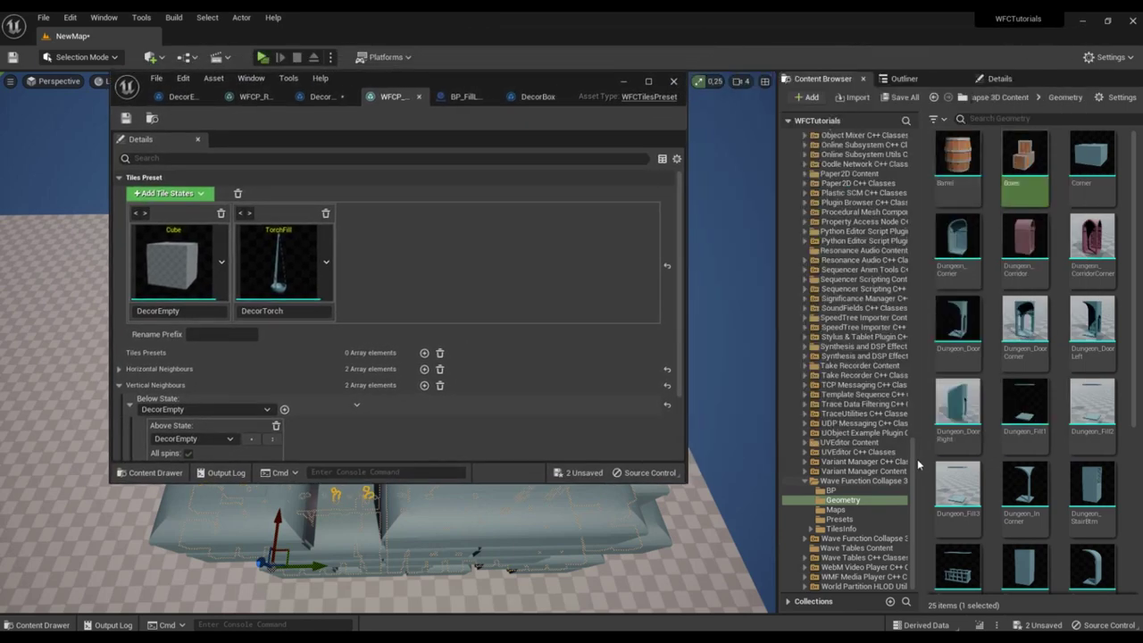
{"action": "left_click_drag", "start_coordinate": [914, 208], "coordinate": [907, 143]}
{"action": "left_click", "coordinate": [855, 173]}
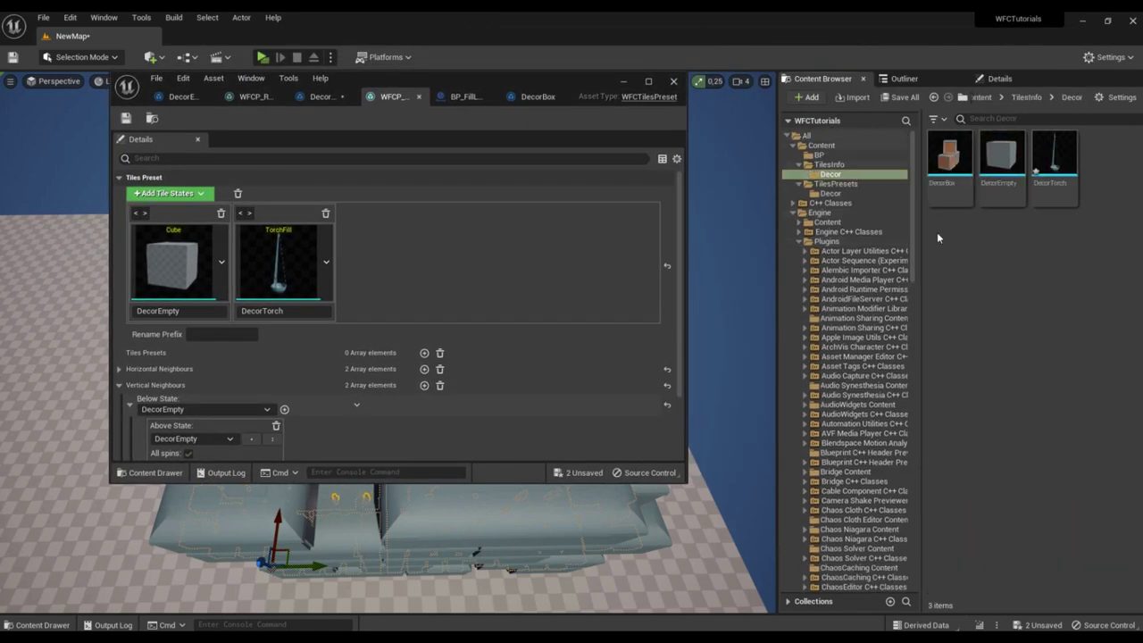
{"action": "left_click_drag", "start_coordinate": [957, 182], "coordinate": [429, 264]}
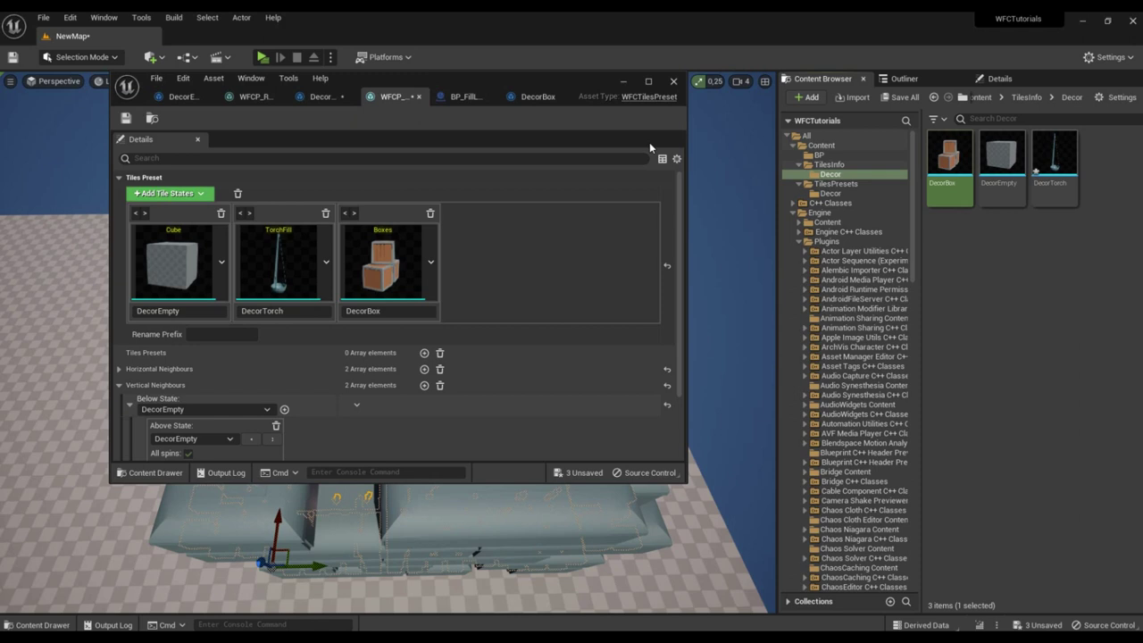
- Add a third Horizontal Neighbours entry to the WFCP_Decor preset with DecorBox as its left state
{"action": "left_click", "coordinate": [649, 81]}
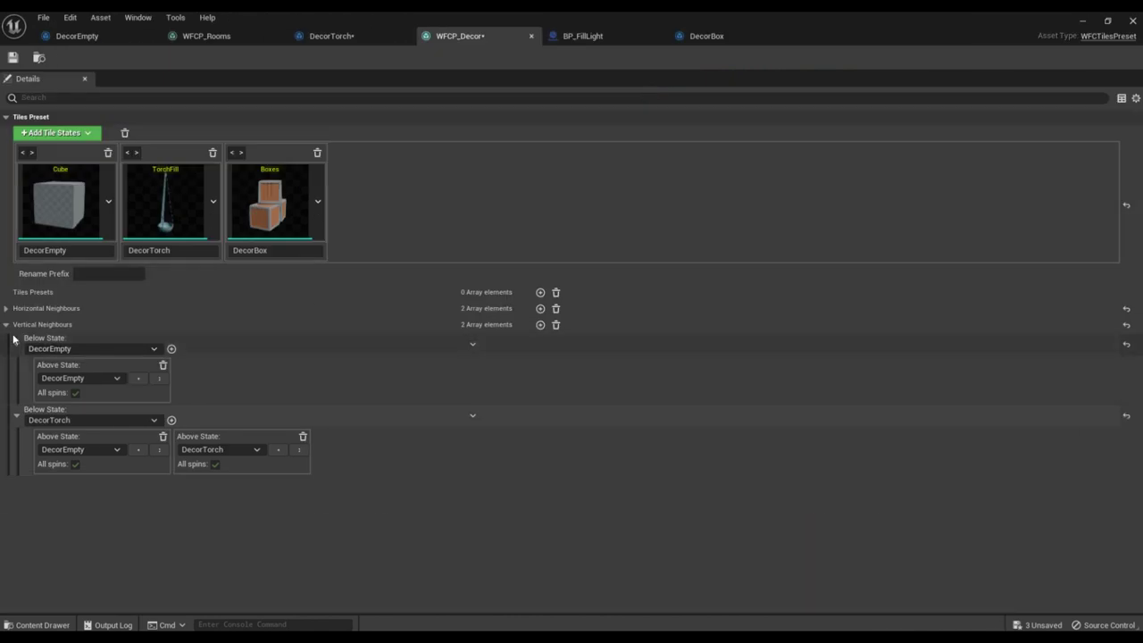
{"action": "left_click", "coordinate": [6, 324]}
{"action": "left_click", "coordinate": [6, 308]}
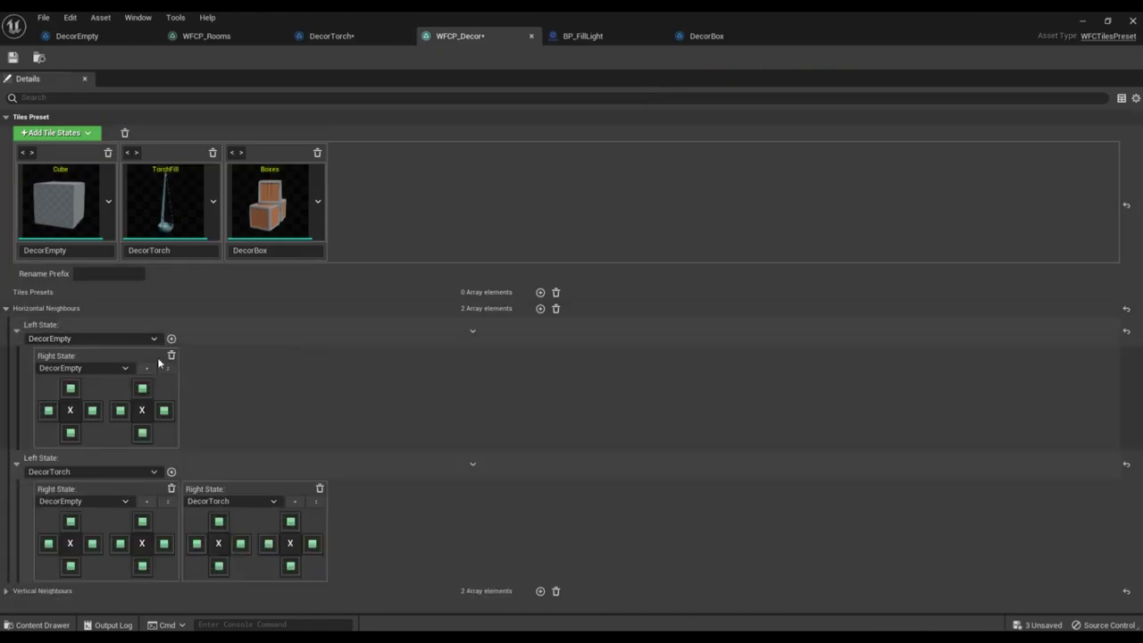
{"action": "left_click", "coordinate": [16, 330]}
{"action": "left_click", "coordinate": [16, 359]}
{"action": "left_click", "coordinate": [541, 308]}
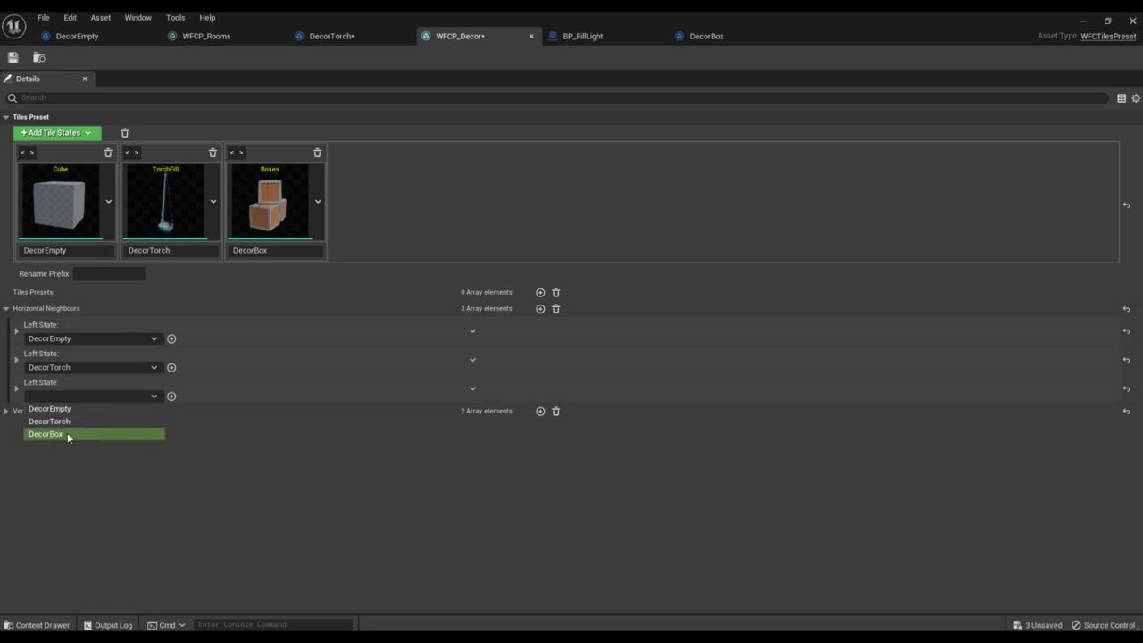
{"action": "left_click", "coordinate": [67, 433]}
- Give DecorBox a DecorEmpty right state, marking every side on both tiles except the T tile's upper one
{"action": "left_click", "coordinate": [171, 395]}
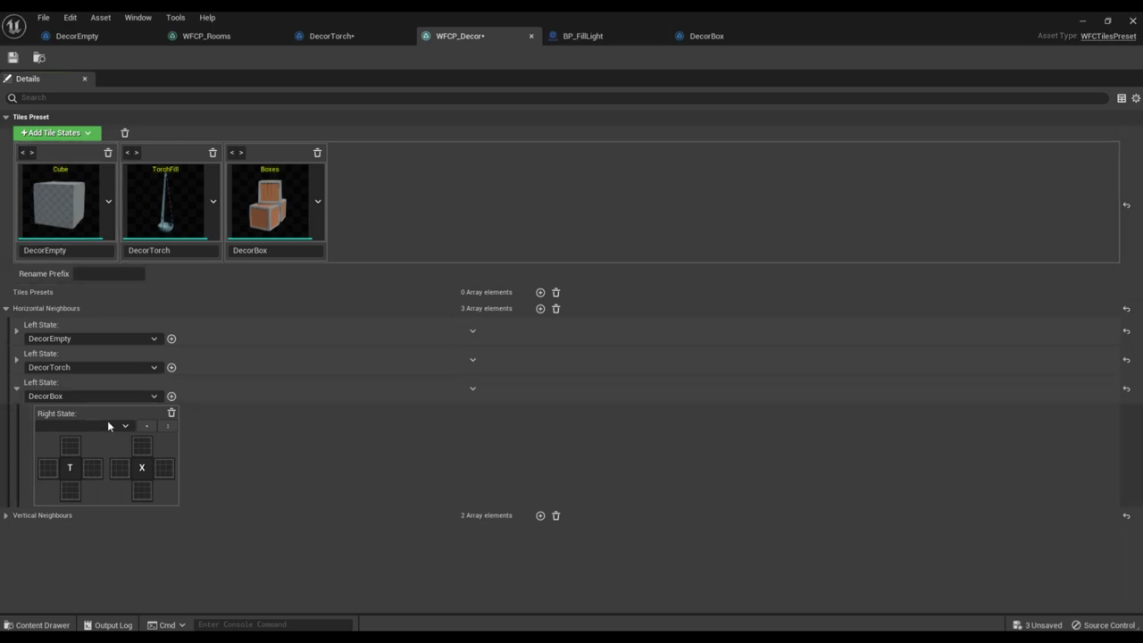
{"action": "left_click", "coordinate": [107, 423]}
{"action": "left_click", "coordinate": [78, 436]}
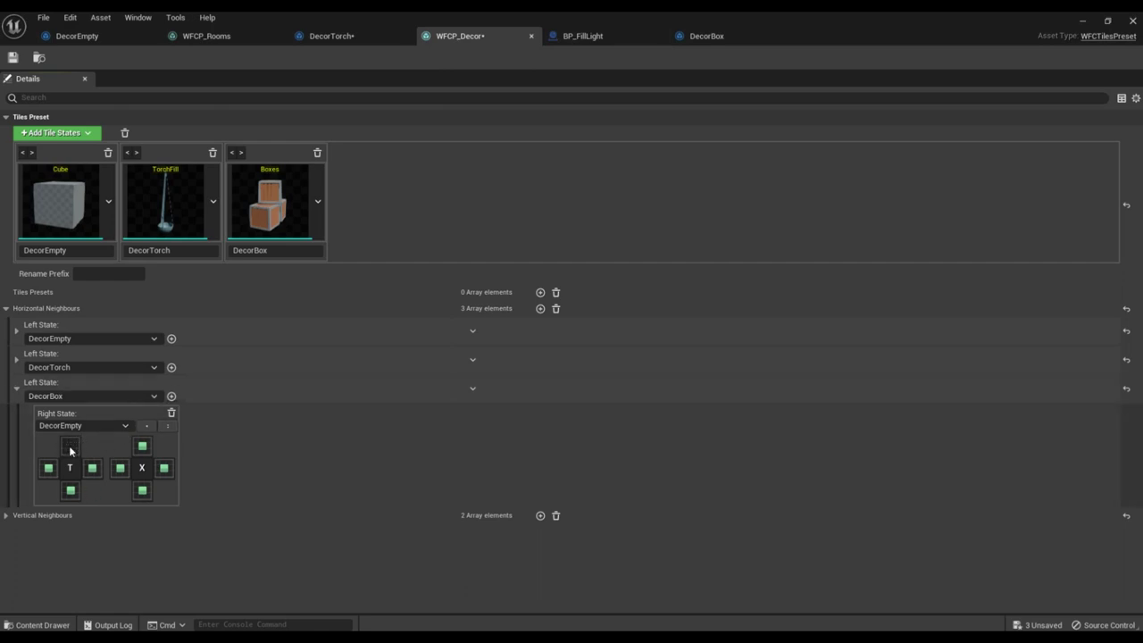
- Add right states DecorTorch, marking the T's lower side and all X sides, and DecorBox, marking the two facing sides
{"action": "left_click", "coordinate": [171, 396]}
{"action": "left_click", "coordinate": [229, 425]}
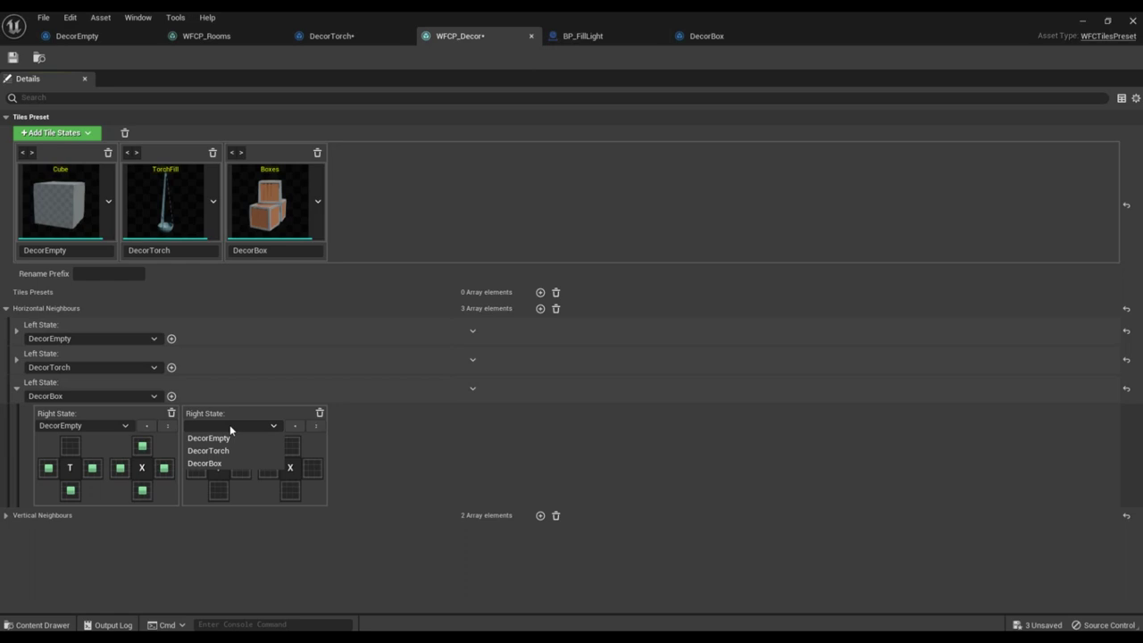
{"action": "left_click", "coordinate": [219, 449]}
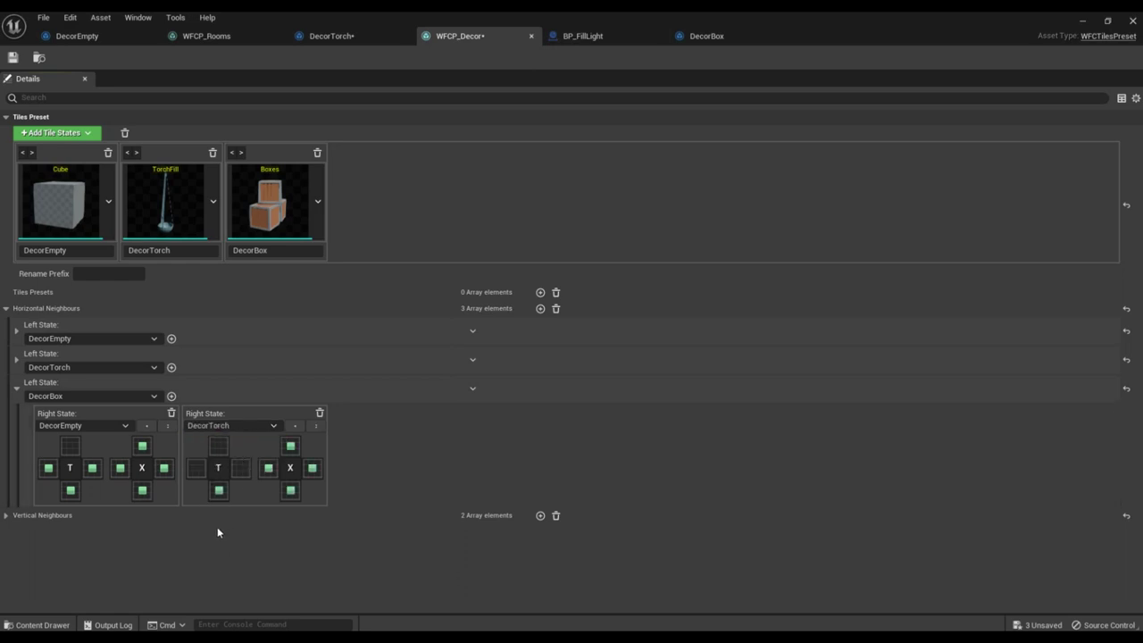
{"action": "left_click", "coordinate": [172, 396]}
{"action": "left_click", "coordinate": [377, 425]}
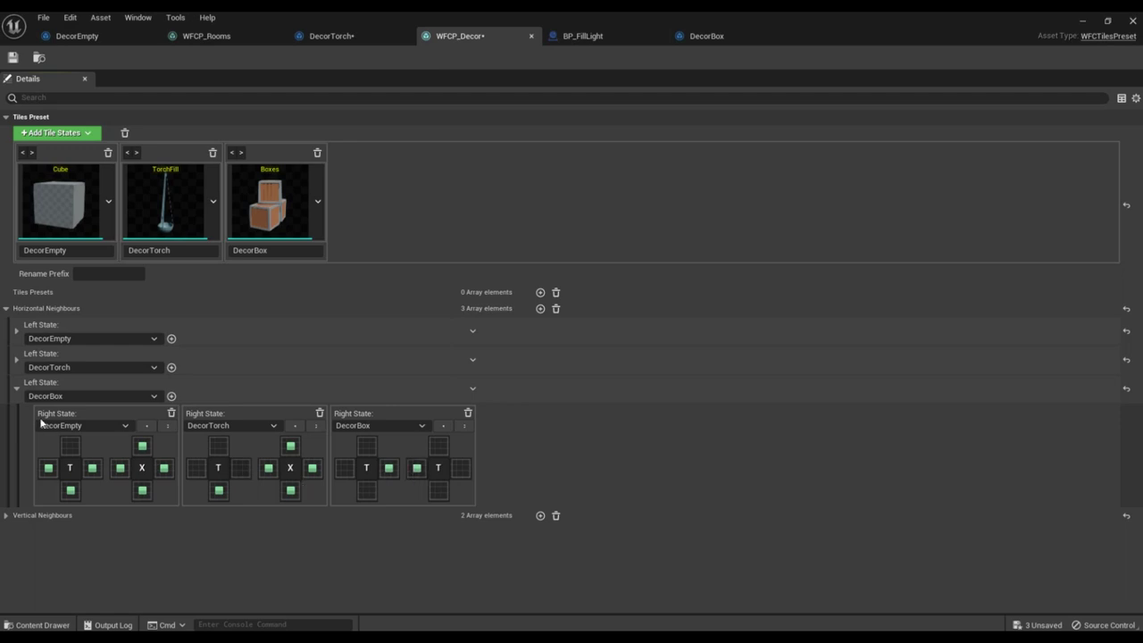
- Duplicate the DecorTorch entry in Vertical Neighbours and set the copy's below state to DecorBox
{"action": "left_click", "coordinate": [16, 388]}
{"action": "left_click", "coordinate": [6, 411]}
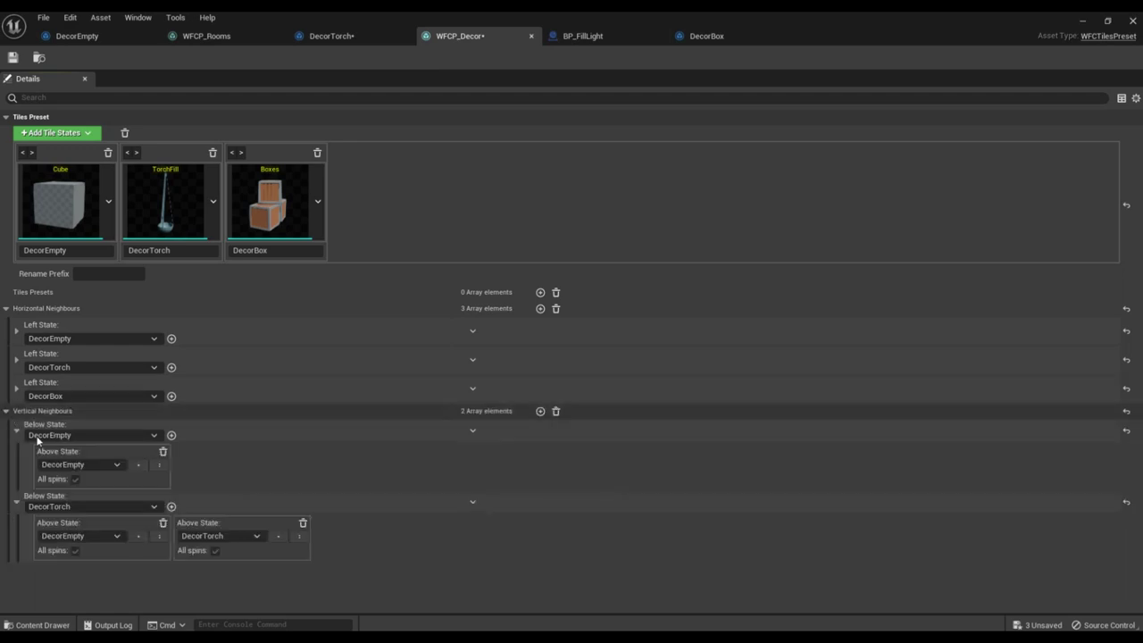
{"action": "left_click", "coordinate": [16, 430]}
{"action": "left_click", "coordinate": [16, 454]}
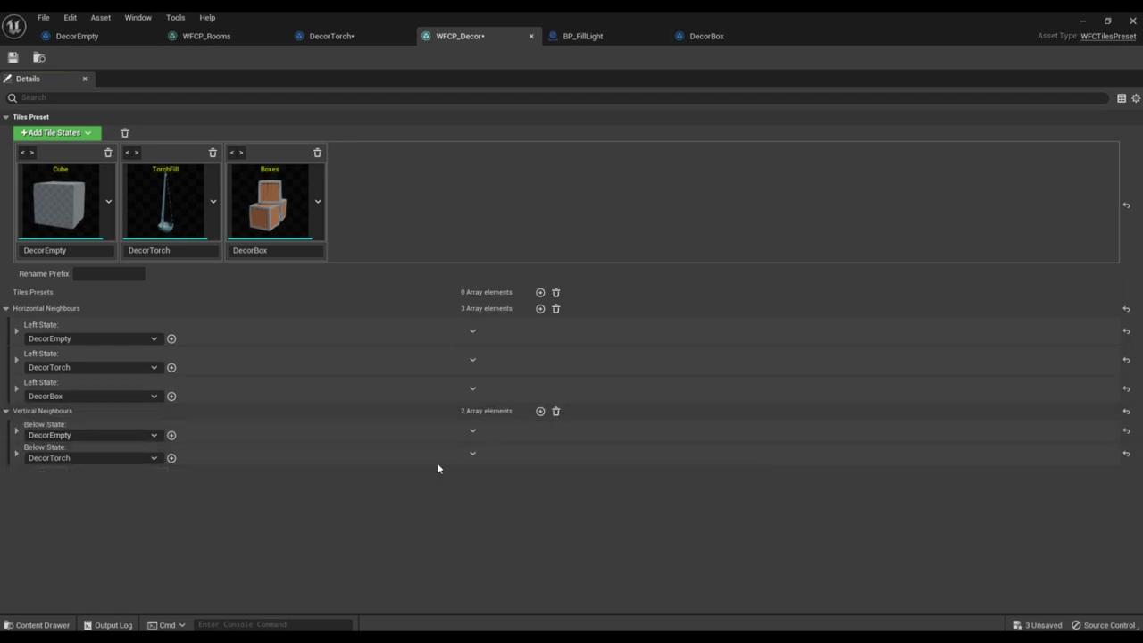
{"action": "left_click", "coordinate": [473, 453]}
{"action": "left_click", "coordinate": [490, 497]}
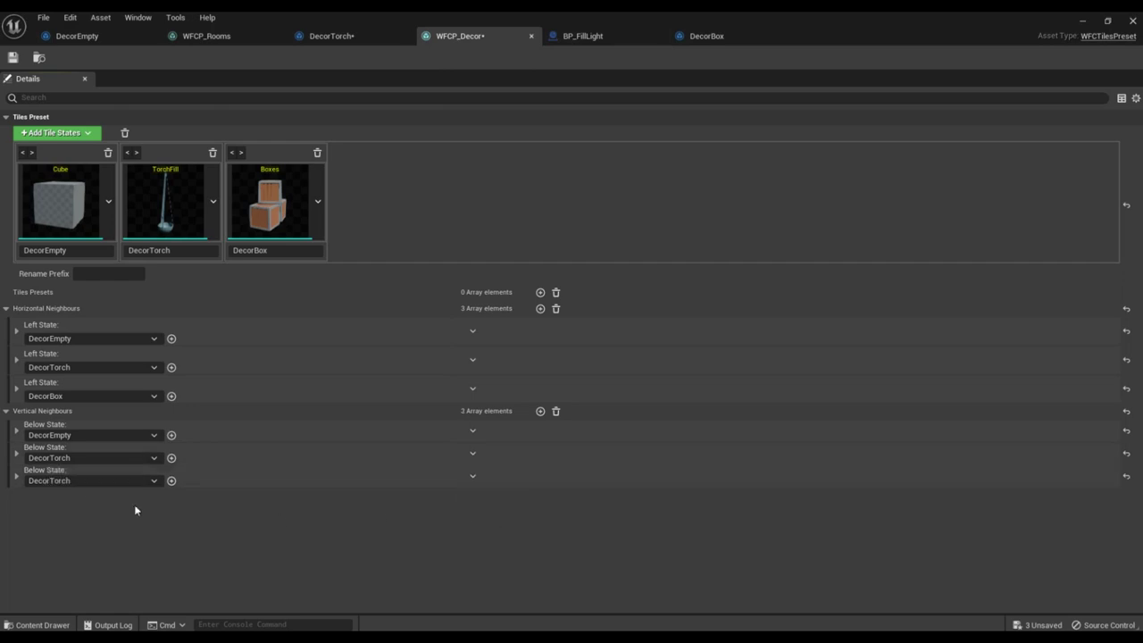
{"action": "left_click", "coordinate": [17, 476]}
{"action": "left_click", "coordinate": [67, 481]}
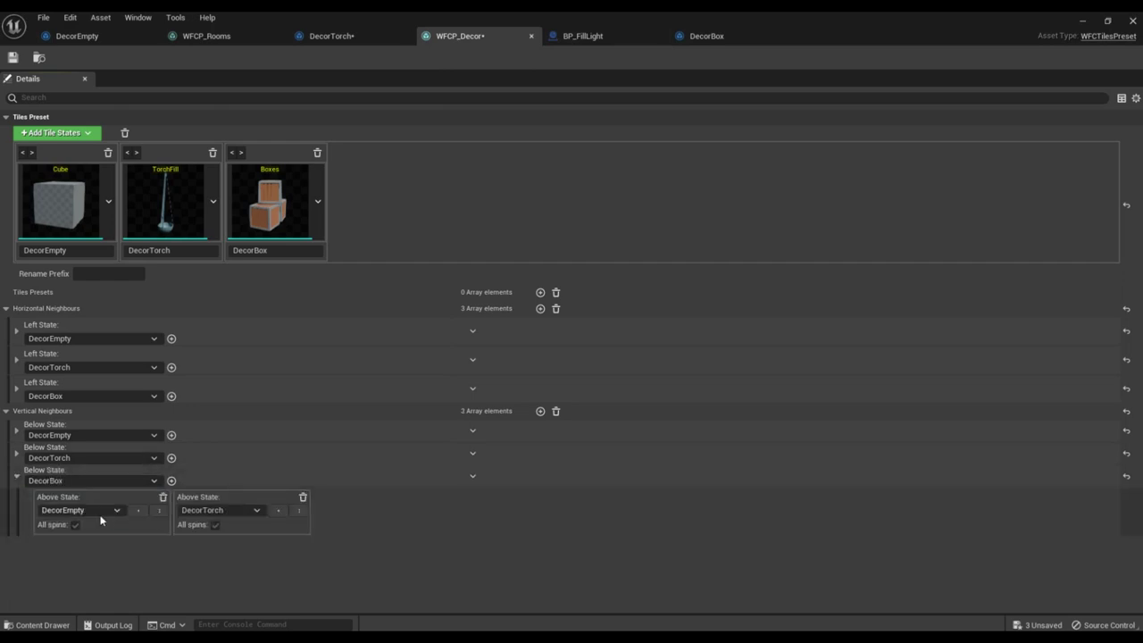
- Add DecorBox as a third above state in the DecorBox vertical entry and save the WFCP_Decor preset
{"action": "left_click", "coordinate": [171, 480]}
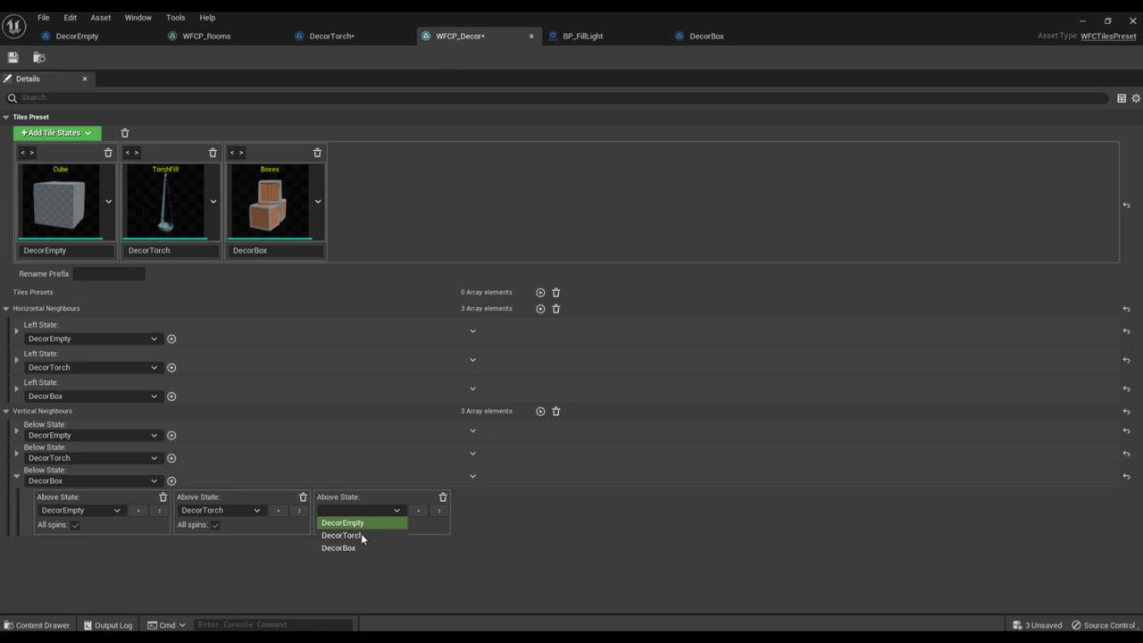
{"action": "left_click", "coordinate": [357, 547]}
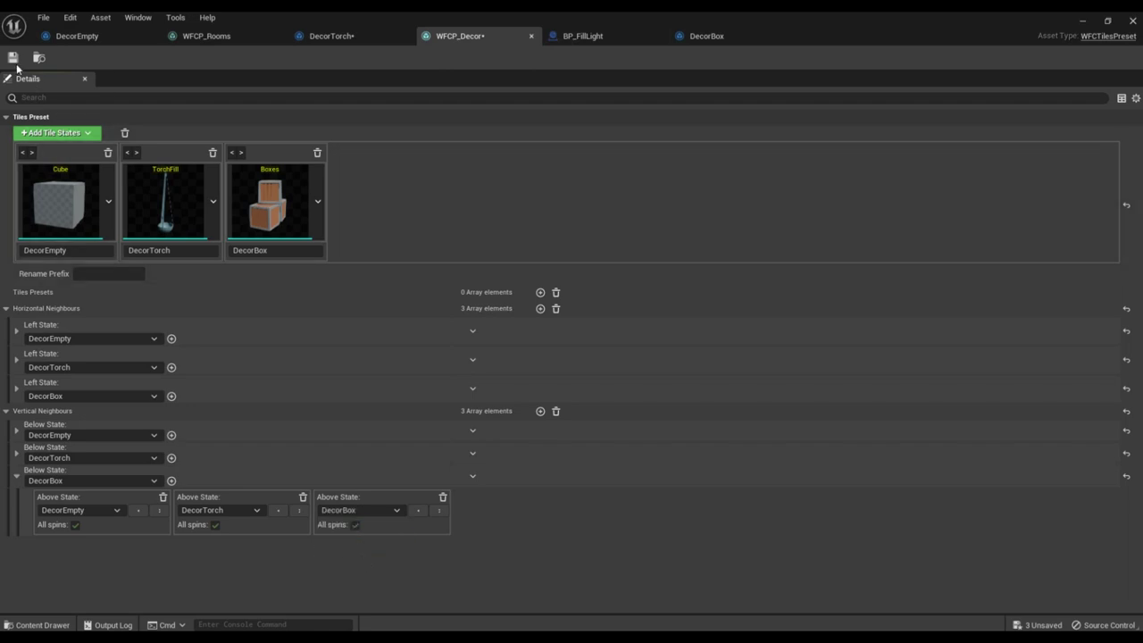
{"action": "key", "text": "ctrl+s"}
- Go back to the level, turn on game view inside a room, and regenerate BP_WFCDependentActor with the updated preset
{"action": "left_click", "coordinate": [1083, 23]}
{"action": "key", "text": "w"}
{"action": "right_click_drag", "start_coordinate": [620, 260], "coordinate": [549, 263]}
{"action": "key", "text": "w"}
{"action": "key", "text": "s"}
{"action": "key", "text": "g"}
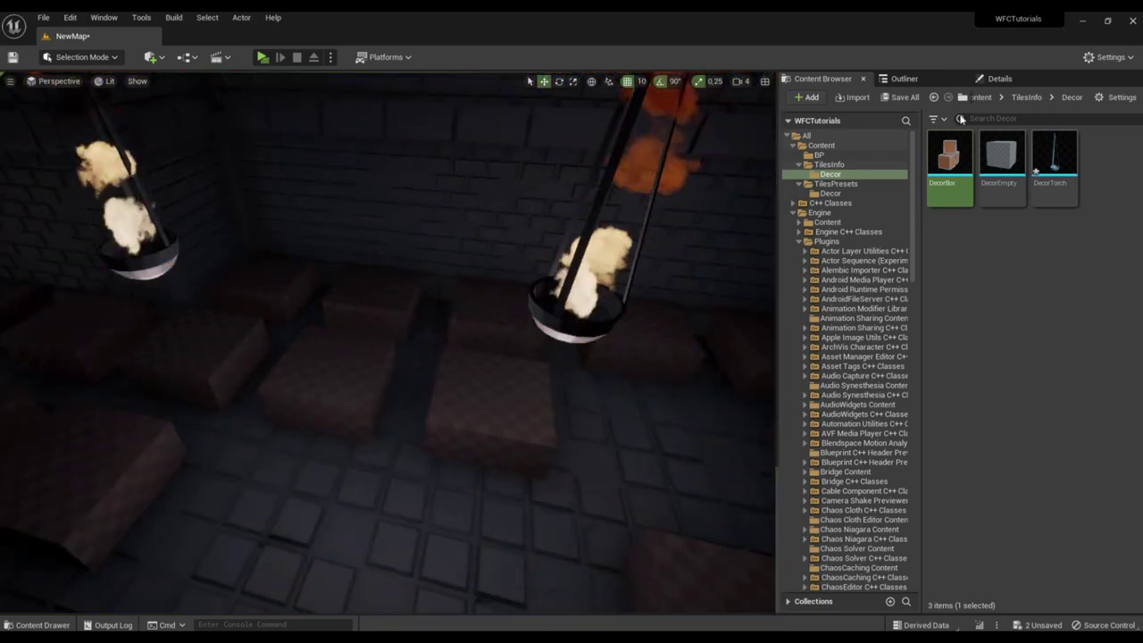
{"action": "left_click", "coordinate": [998, 79]}
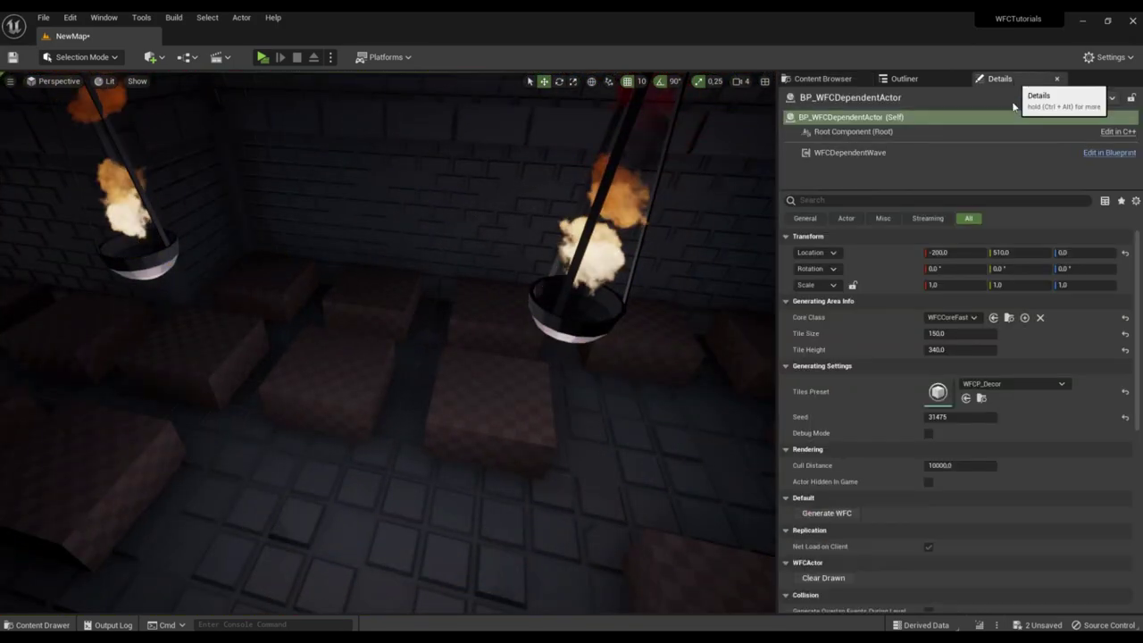
{"action": "left_click", "coordinate": [827, 514]}
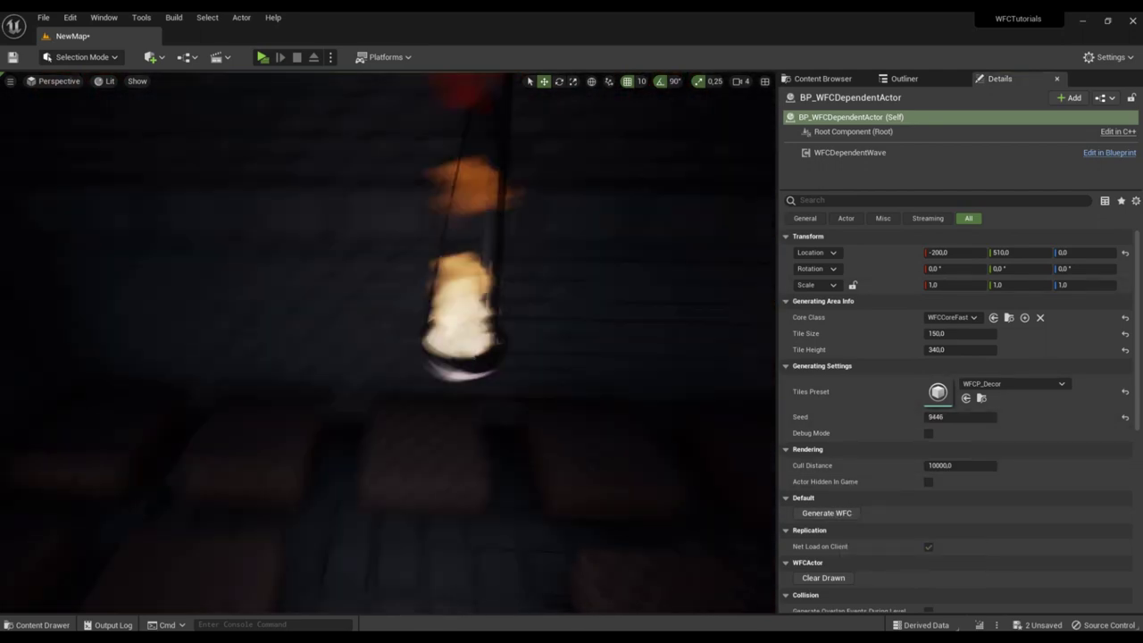
{"action": "mouse_move", "coordinate": [620, 312]}
{"action": "right_mouse_down"}
{"action": "mouse_move", "coordinate": [679, 357]}
{"action": "mouse_move", "coordinate": [620, 311]}
{"action": "mouse_move", "coordinate": [393, 311]}
{"action": "mouse_move", "coordinate": [339, 286]}
{"action": "mouse_move", "coordinate": [446, 331]}
{"action": "mouse_move", "coordinate": [384, 317]}
{"action": "mouse_move", "coordinate": [620, 312]}
{"action": "right_mouse_up"}
- Open the DecorEmpty tile info and clear its Tile Static Meshes, removing the placeholder cube
{"action": "left_click", "coordinate": [822, 79]}
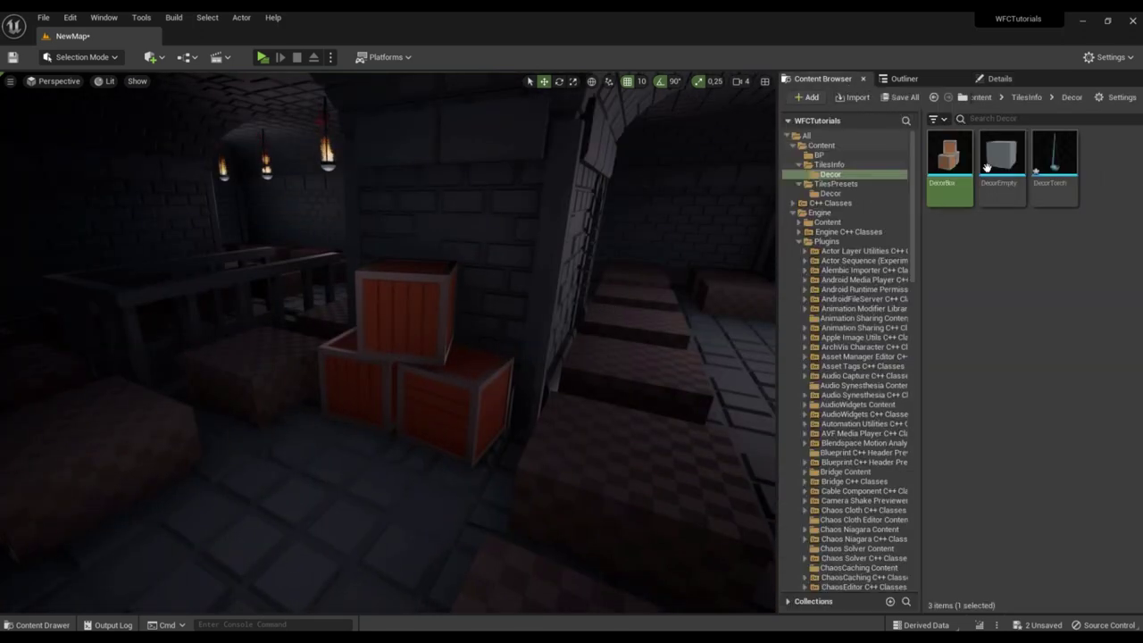
{"action": "double_click", "coordinate": [987, 166]}
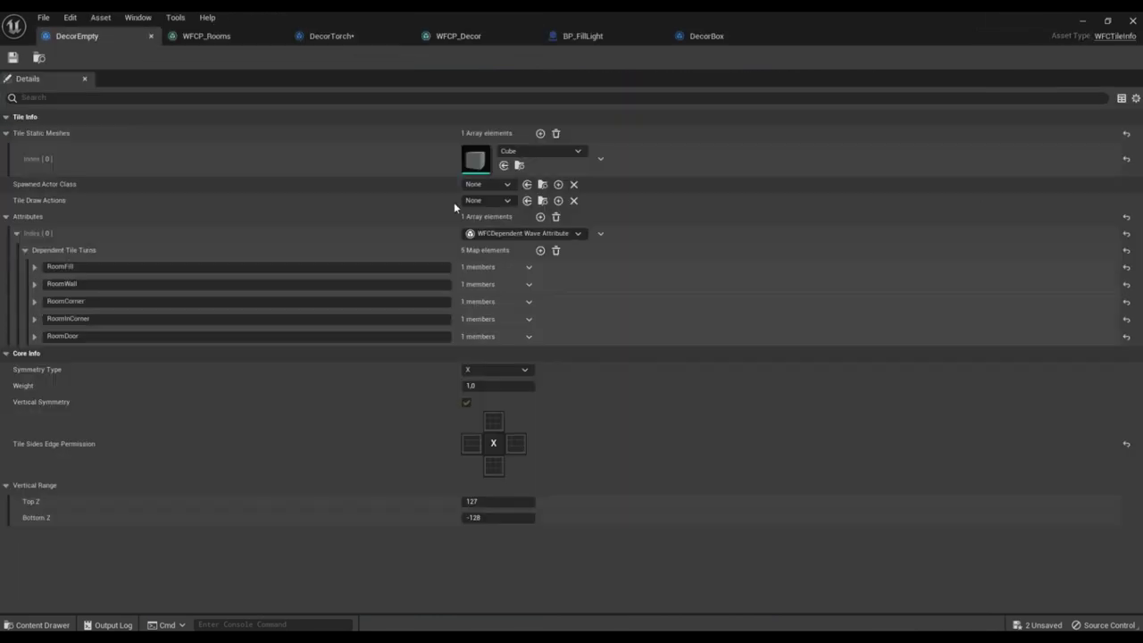
{"action": "left_click", "coordinate": [556, 134]}
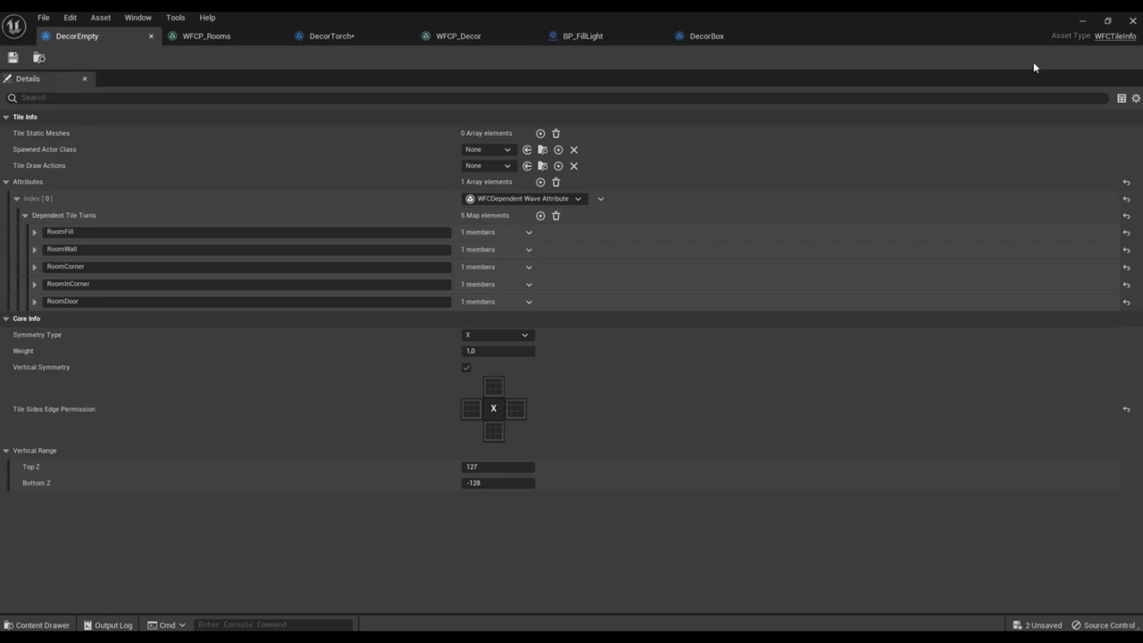
{"action": "left_click", "coordinate": [1083, 22]}
- Generate the WFC decor again without the placeholder cubes and look into the neighbouring room
{"action": "left_click", "coordinate": [996, 77]}
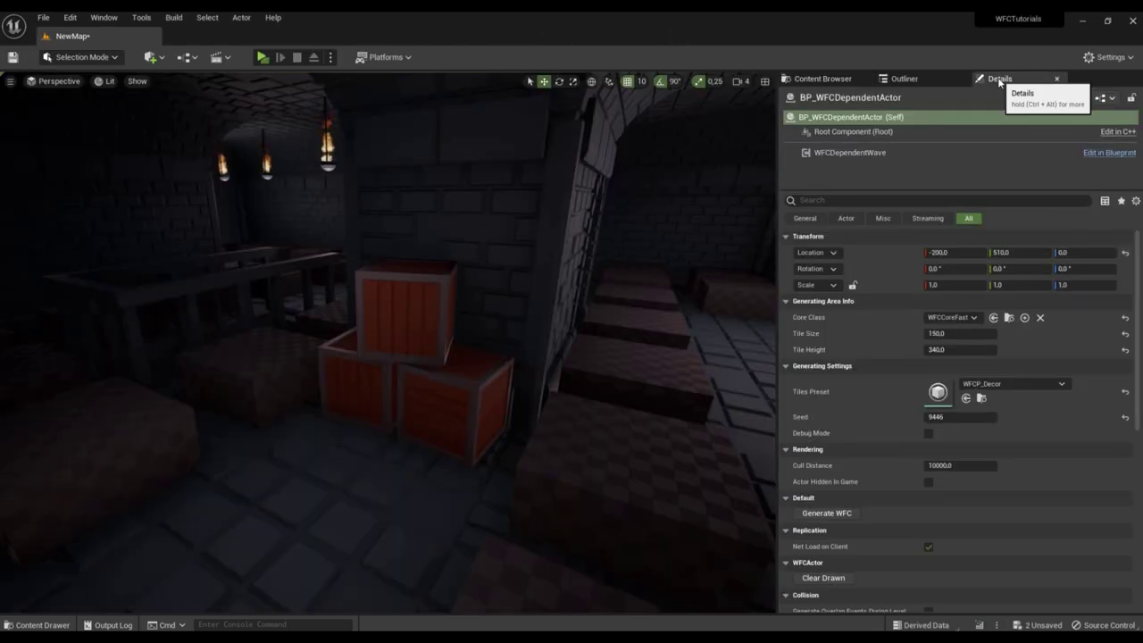
{"action": "left_click", "coordinate": [835, 514]}
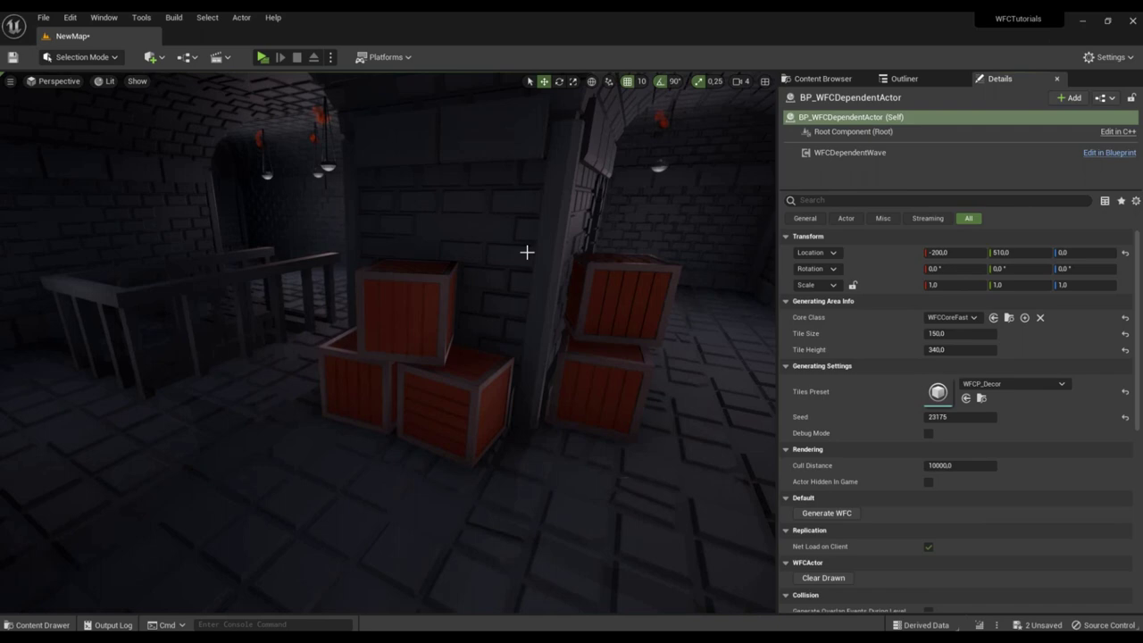
{"action": "right_click_drag", "start_coordinate": [526, 250], "coordinate": [546, 257]}
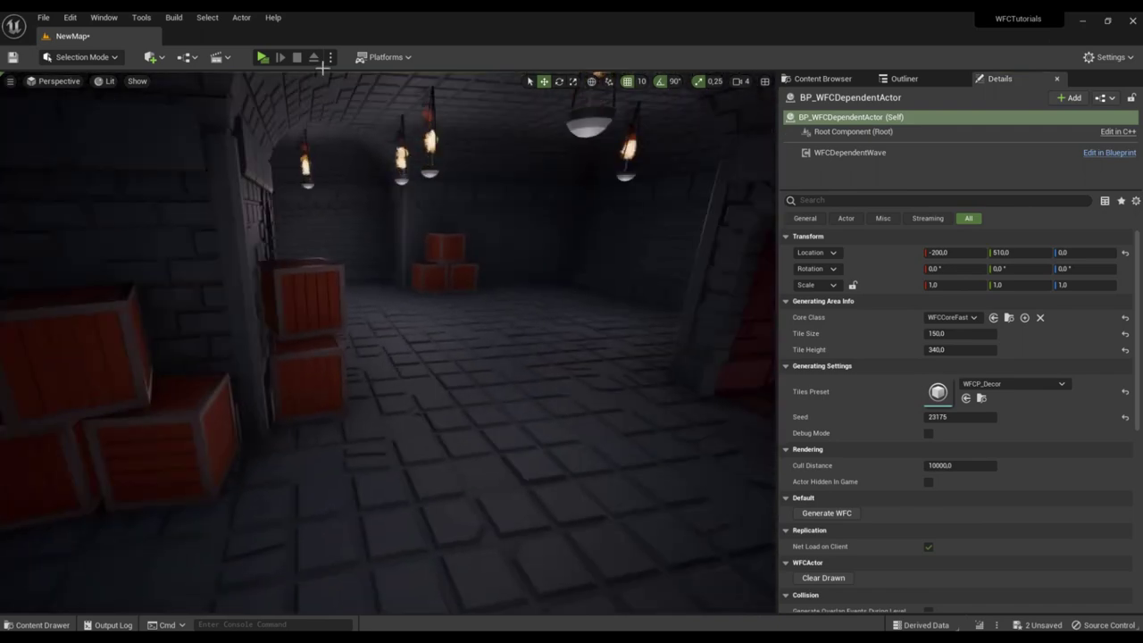
- Play the level and walk through the dungeon rooms to check the torch and box placement, ending the session when done
{"action": "left_click", "coordinate": [263, 57]}
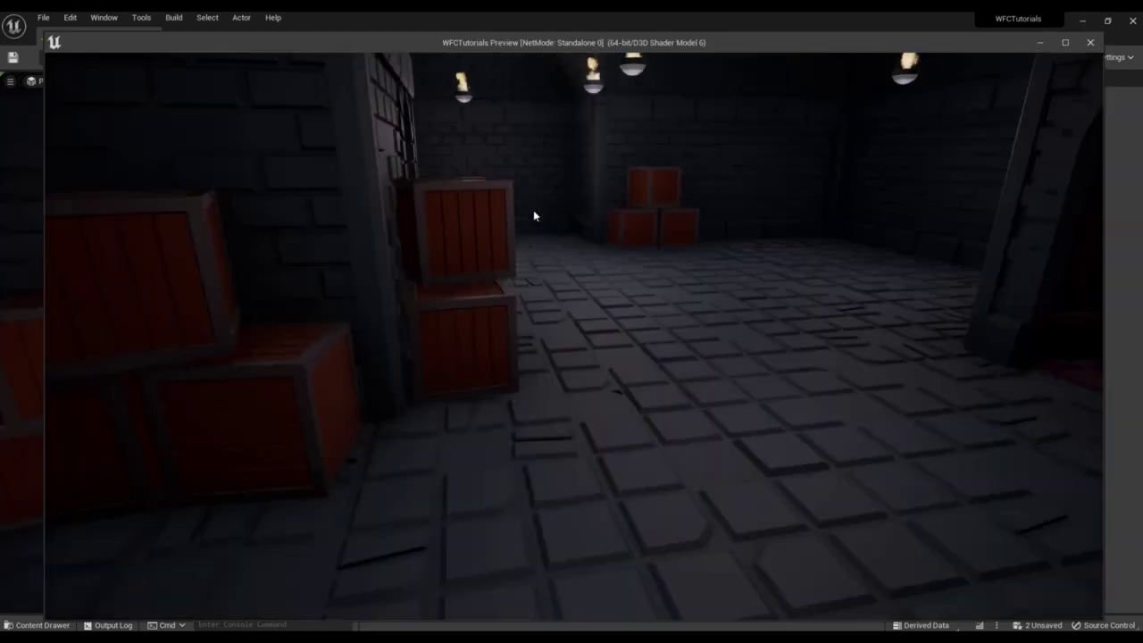
{"action": "left_click", "coordinate": [533, 211]}
{"action": "key", "text": "w"}
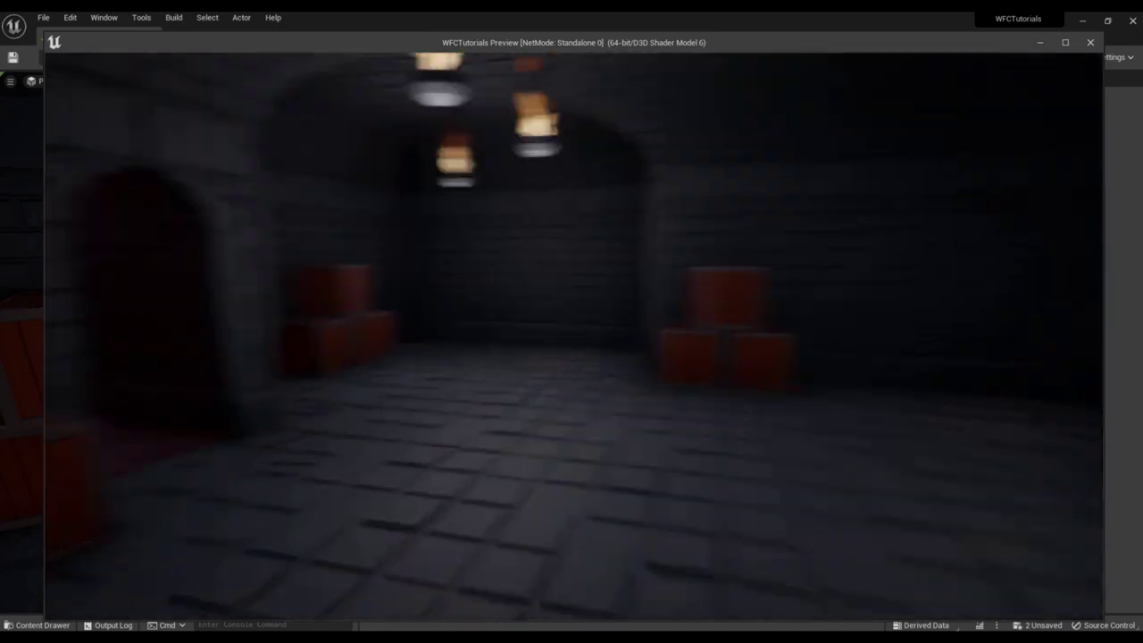
{"action": "key", "text": "w"}
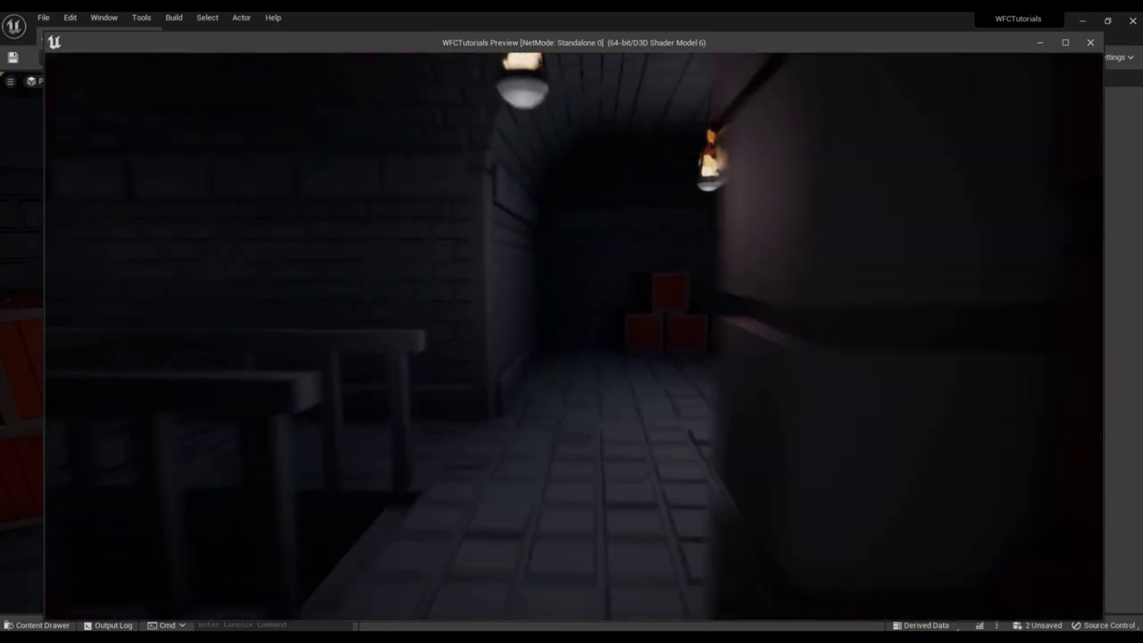
{"action": "key", "text": "w"}
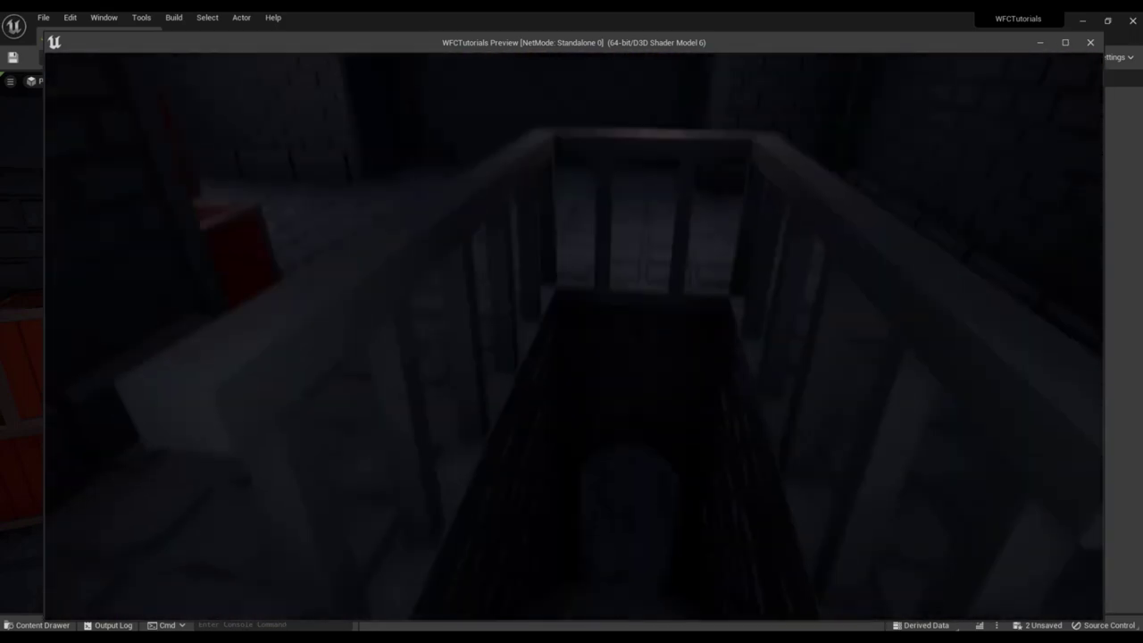
{"action": "key", "text": "w"}
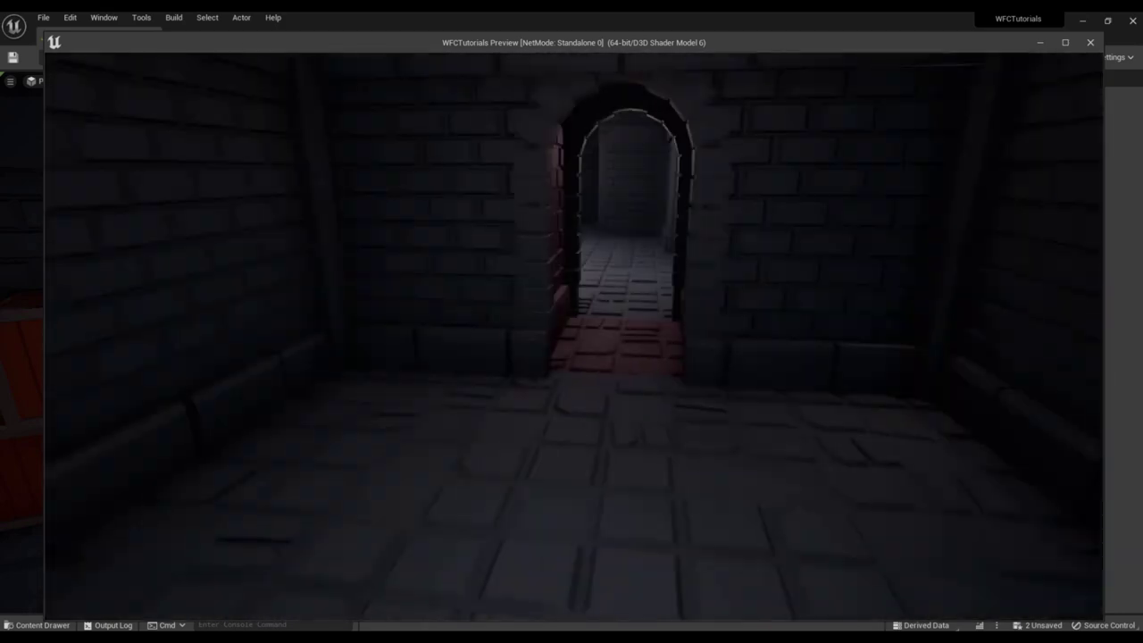
{"action": "key", "text": "w"}
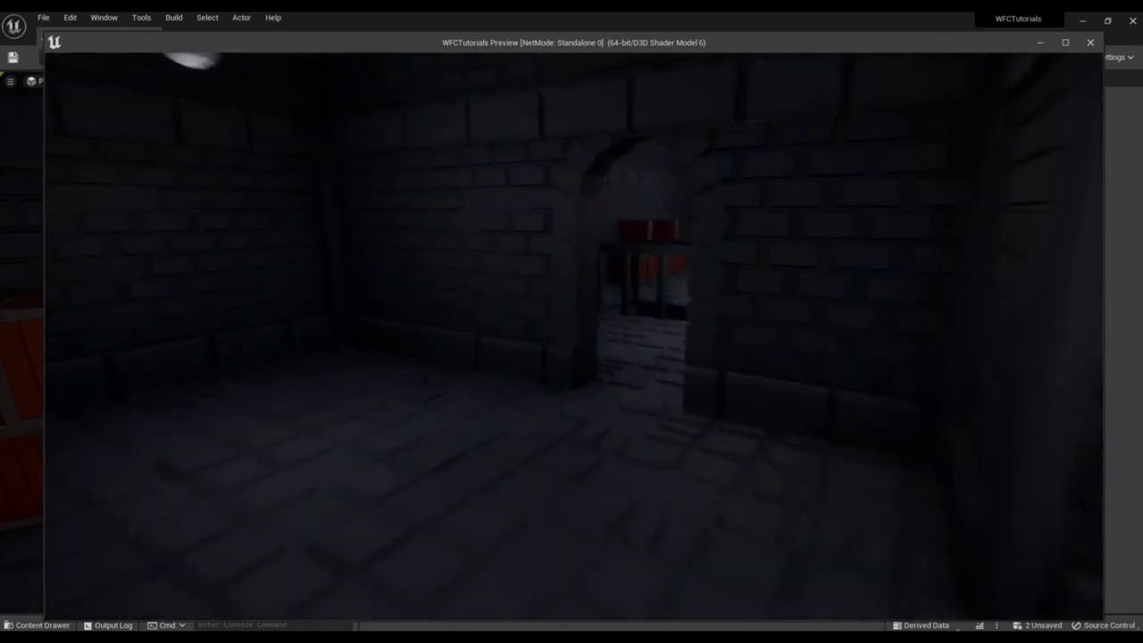
{"action": "key", "text": "w"}
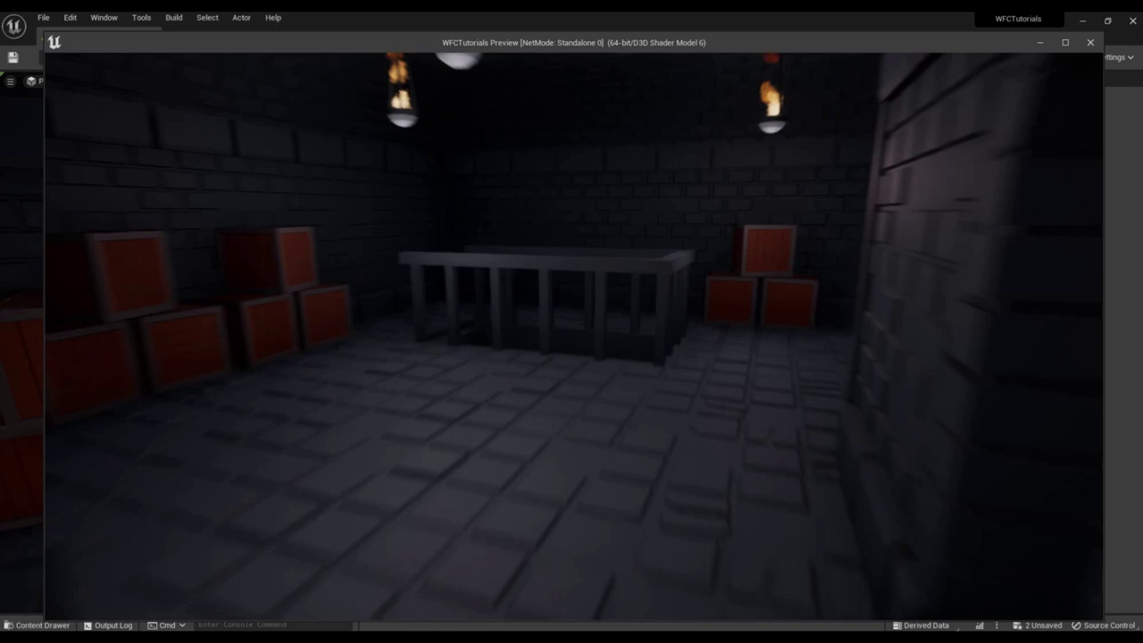
{"action": "key", "text": "w"}
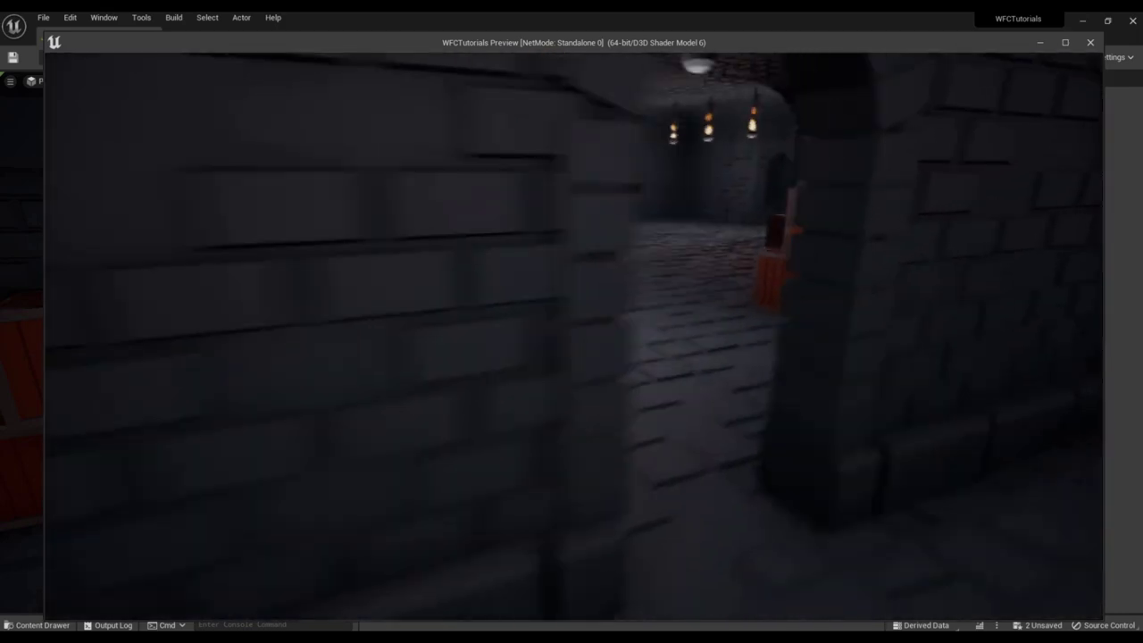
{"action": "key", "text": "w"}
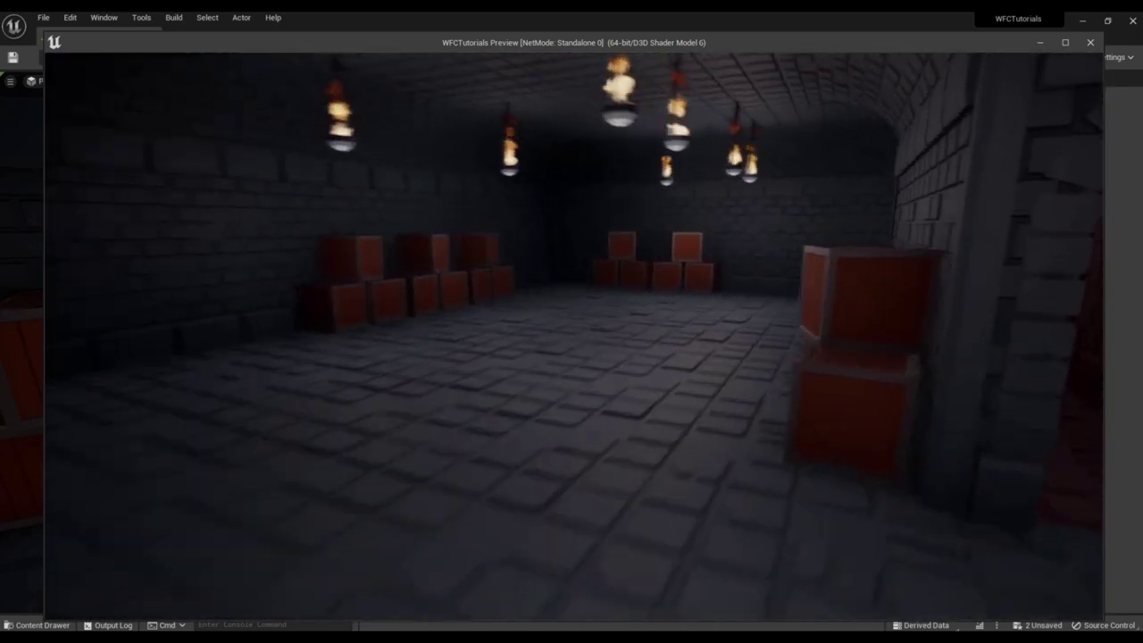
{"action": "key", "text": "w"}
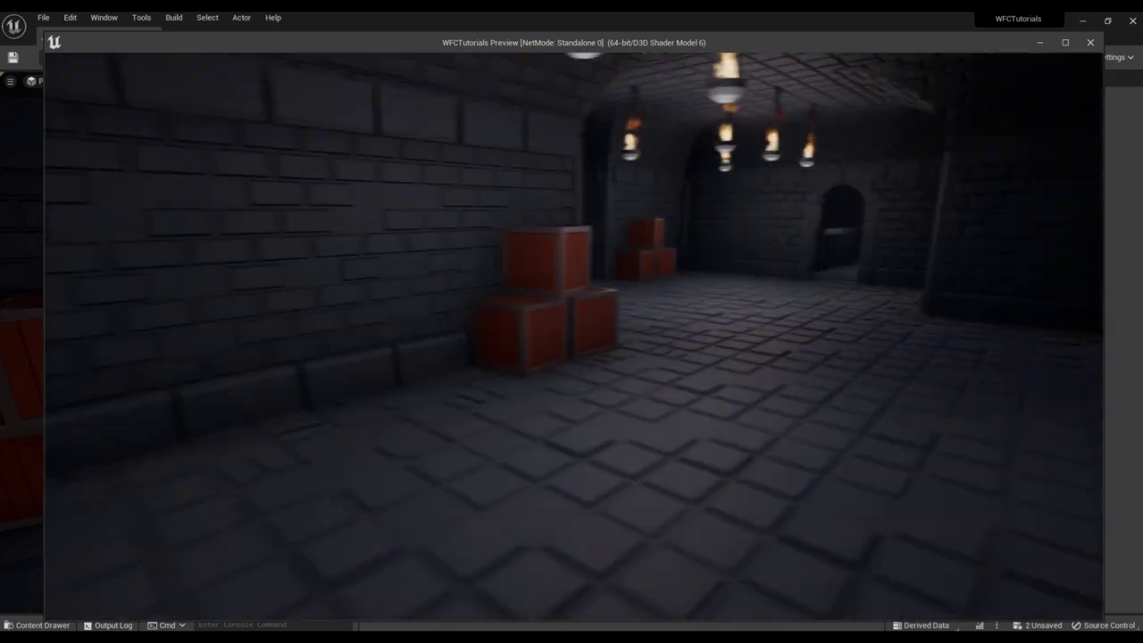
{"action": "key", "text": "w"}
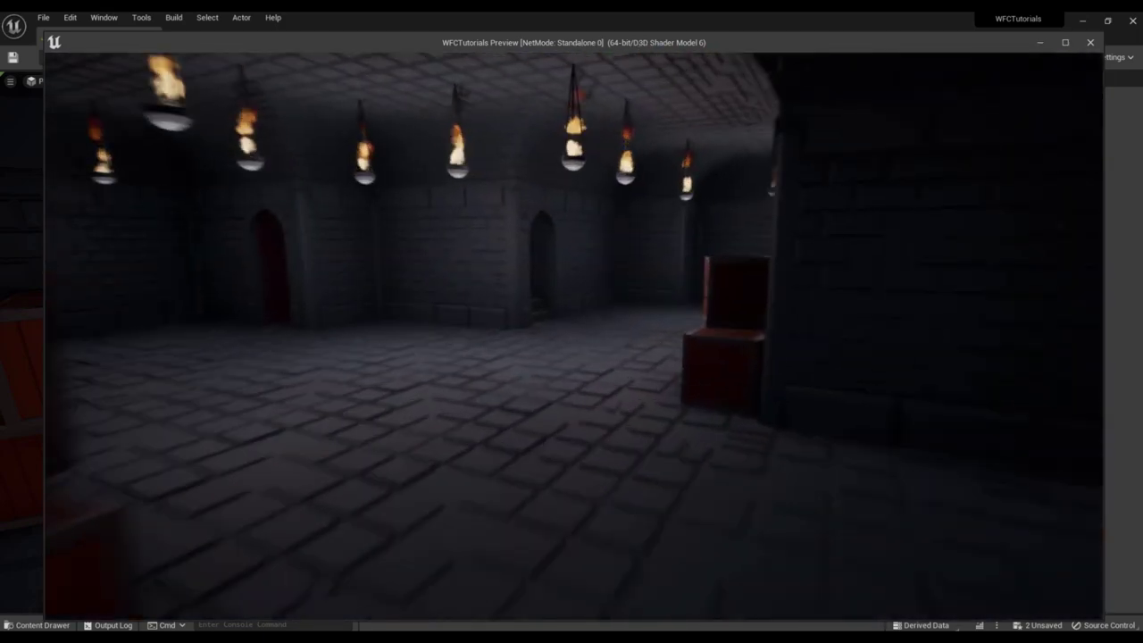
{"action": "key", "text": "Escape"}
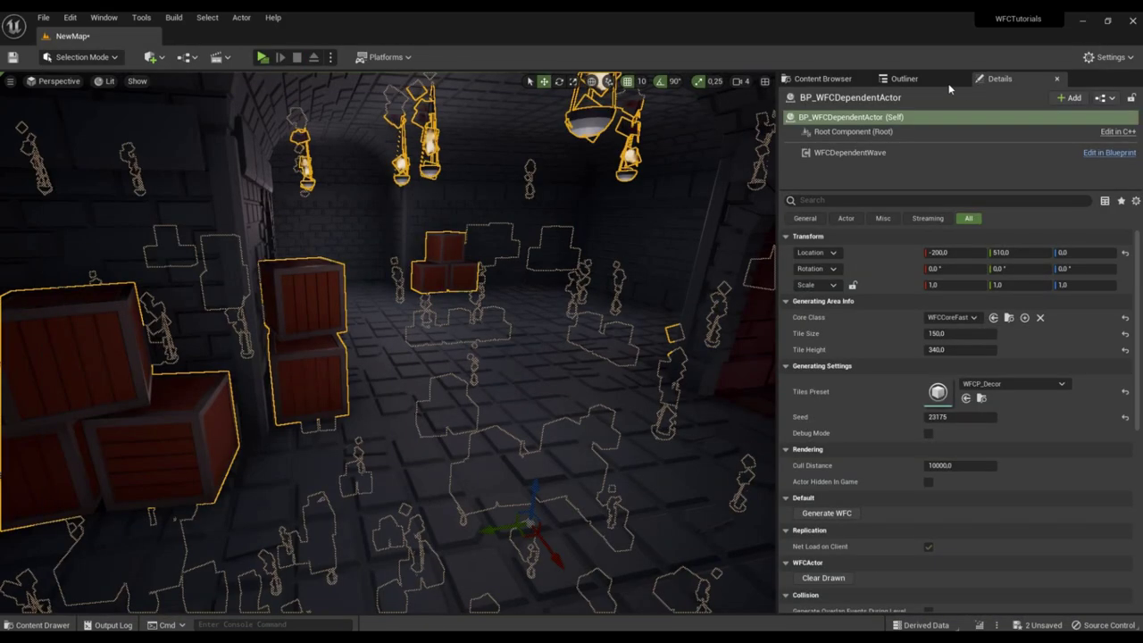
- Open the DecorBox tile info, add a second Tile Static Meshes entry, and shrink its window to keep the content folders accessible
{"action": "left_click", "coordinate": [845, 79]}
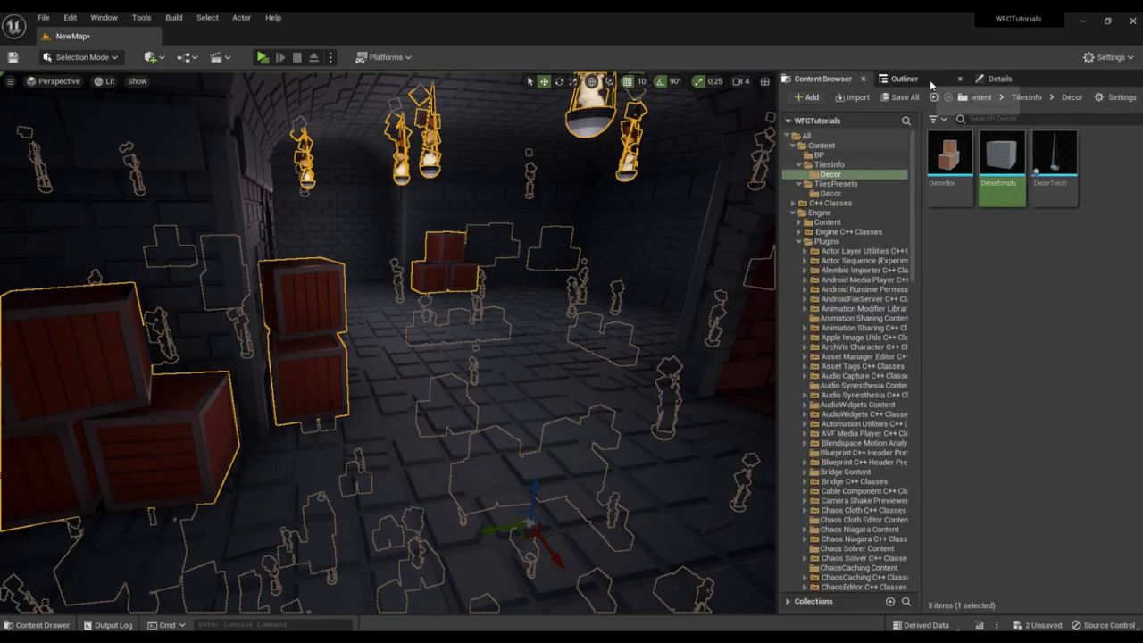
{"action": "double_click", "coordinate": [950, 175]}
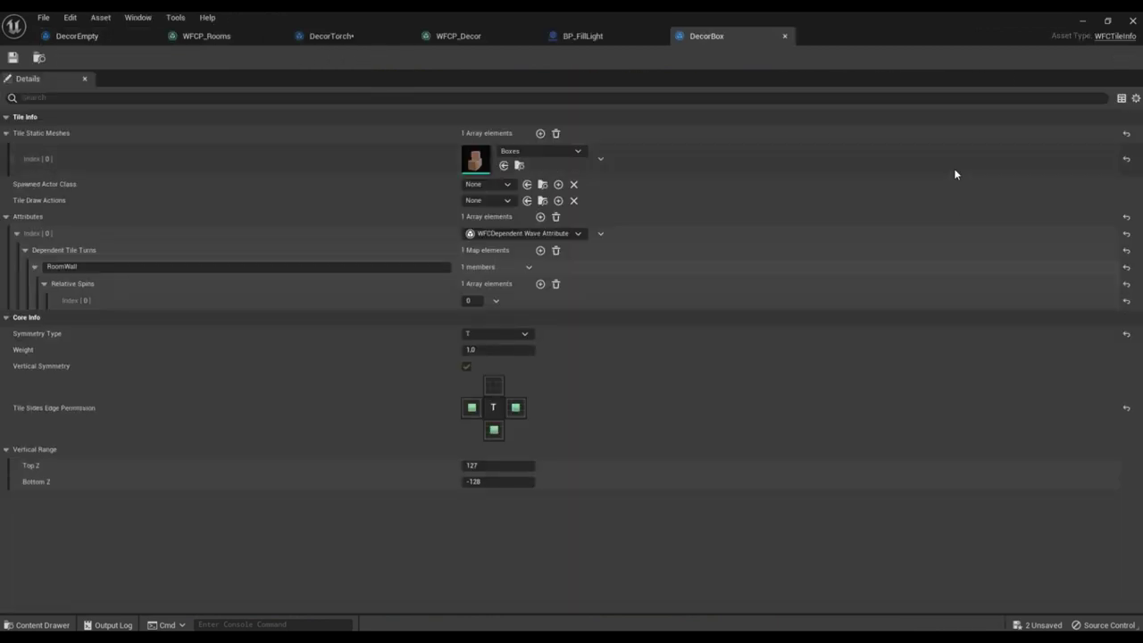
{"action": "left_click", "coordinate": [541, 134]}
{"action": "double_click", "coordinate": [891, 32]}
{"action": "left_click_drag", "start_coordinate": [864, 49], "coordinate": [432, 102]}
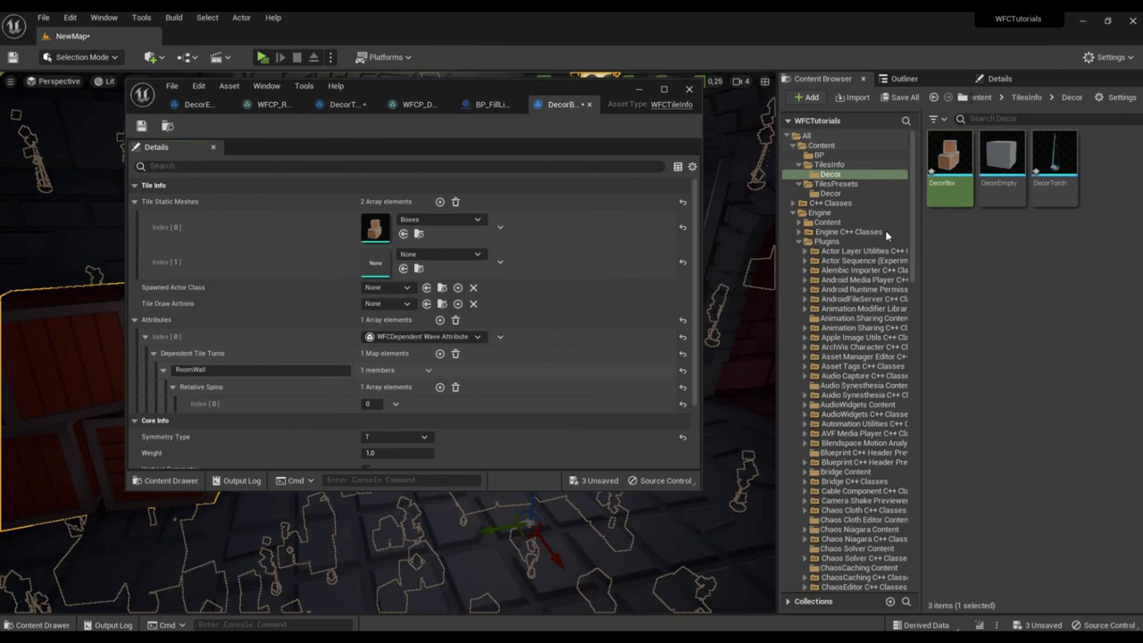
- Assign the Barrel mesh from the Wave Function Collapse plugin's Geometry folder to DecorBox's second Tile Static Meshes entry
{"action": "scroll", "coordinate": [902, 517], "scroll_direction": "down", "scroll_amount": 10}
{"action": "scroll", "coordinate": [902, 523], "scroll_direction": "down", "scroll_amount": 3}
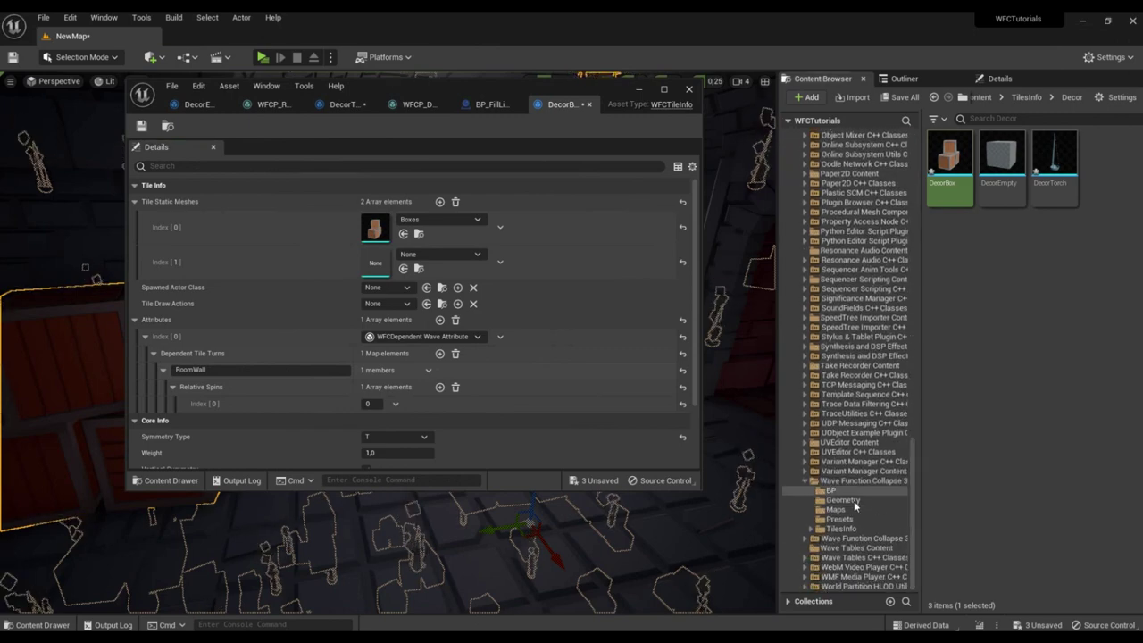
{"action": "left_click", "coordinate": [843, 500]}
{"action": "left_click_drag", "start_coordinate": [957, 154], "coordinate": [384, 266]}
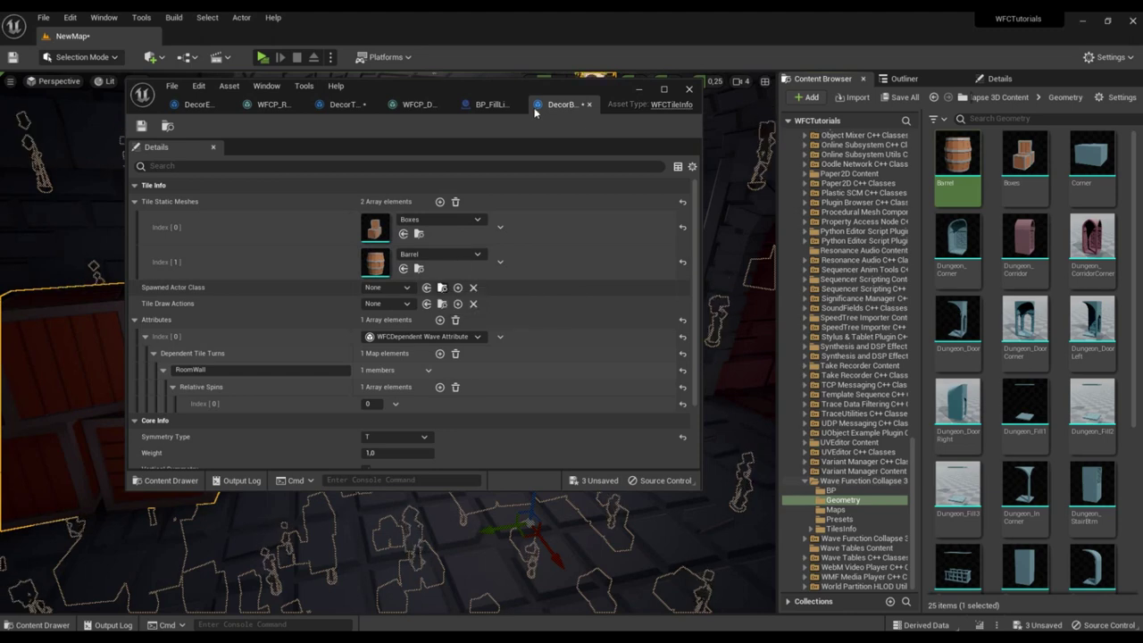
{"action": "left_click_drag", "start_coordinate": [529, 92], "coordinate": [545, 94]}
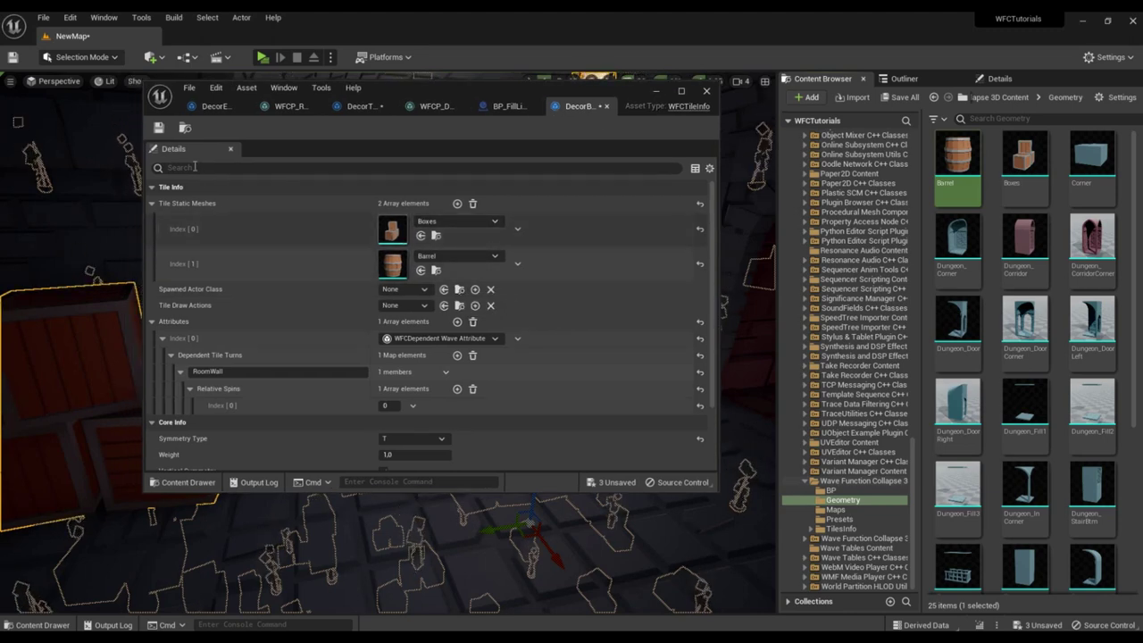
- Return to the level and regenerate the WFC decor on BP_WFCDependentActor with the barrel variant included
{"action": "left_click", "coordinate": [657, 91]}
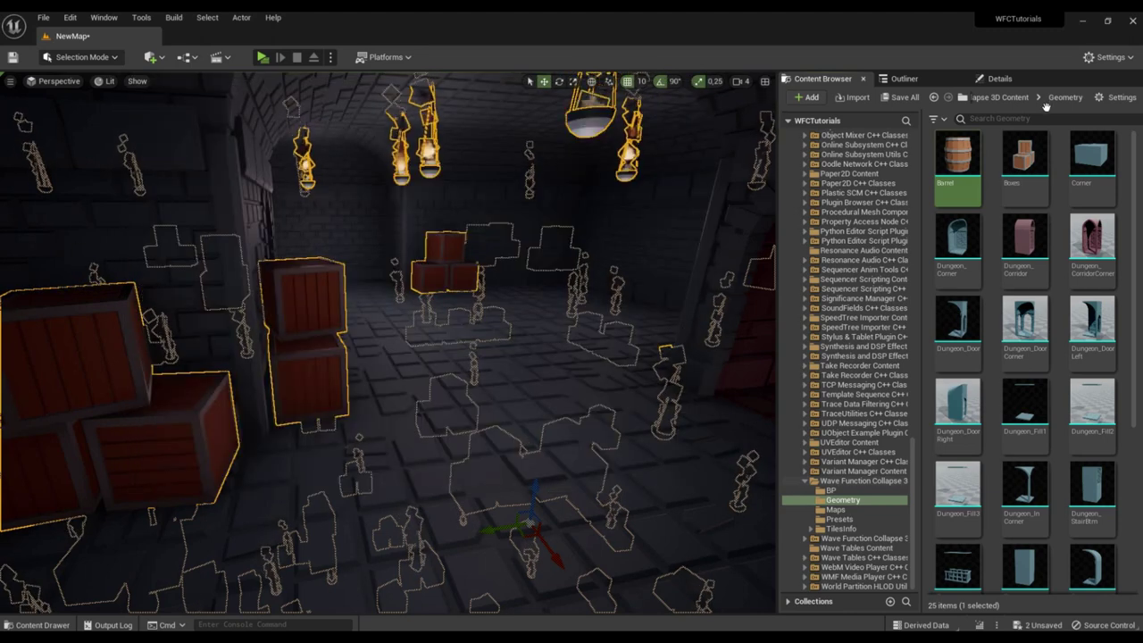
{"action": "left_click", "coordinate": [1007, 78]}
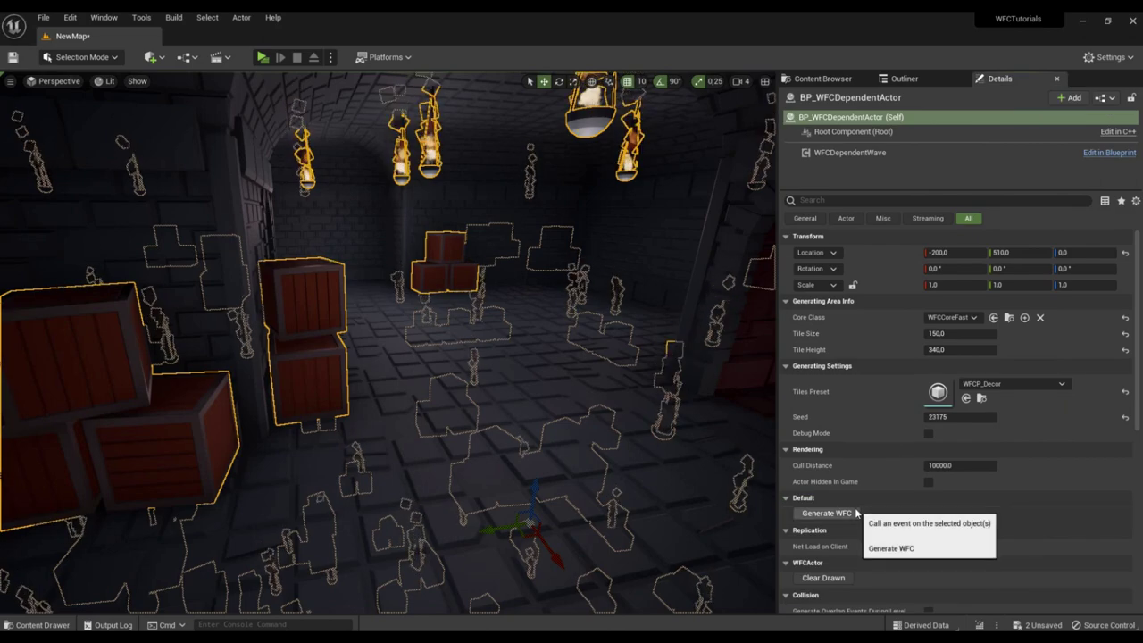
{"action": "left_click", "coordinate": [827, 513]}
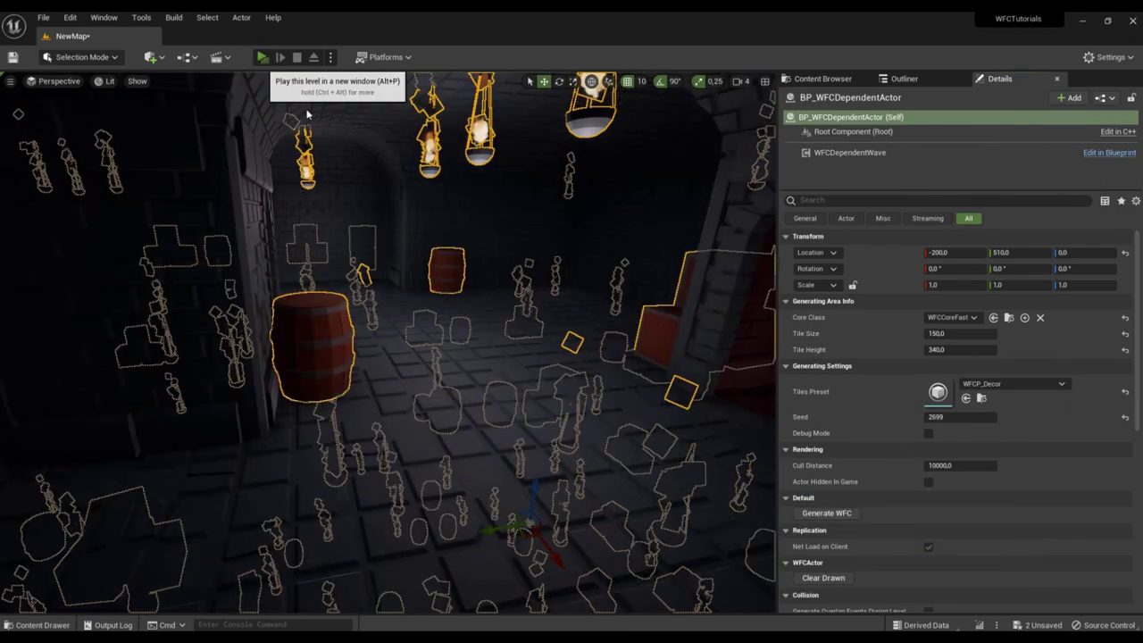
- Play the level and walk through the dungeon rooms to check how barrels and boxes are mixed along the walls, then end the session
{"action": "left_click", "coordinate": [262, 56]}
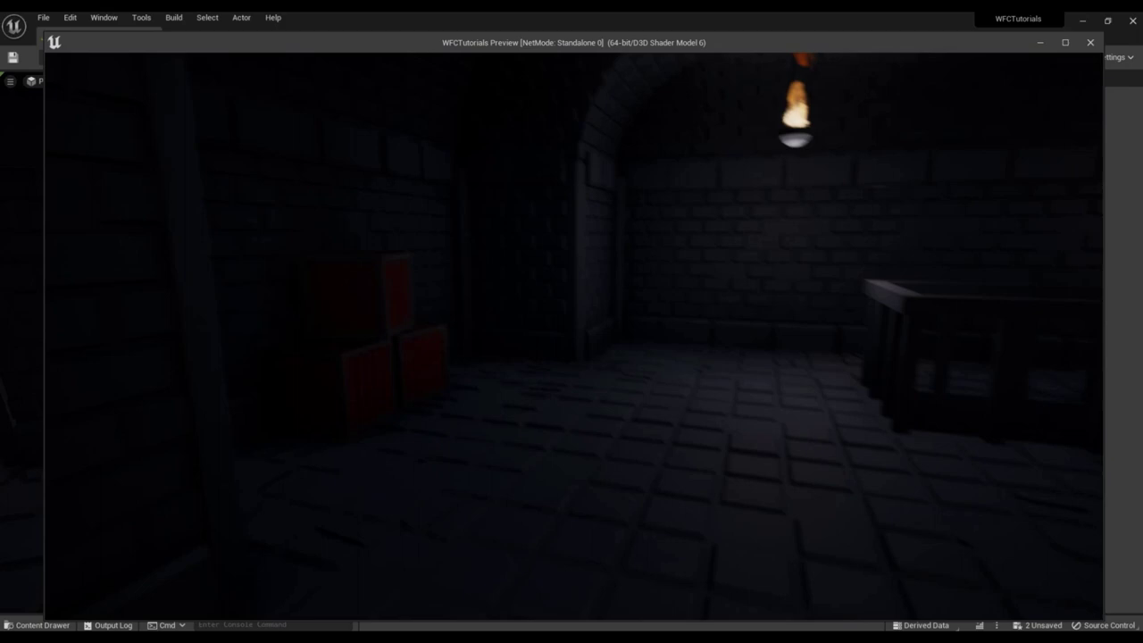
{"action": "key", "text": "w"}
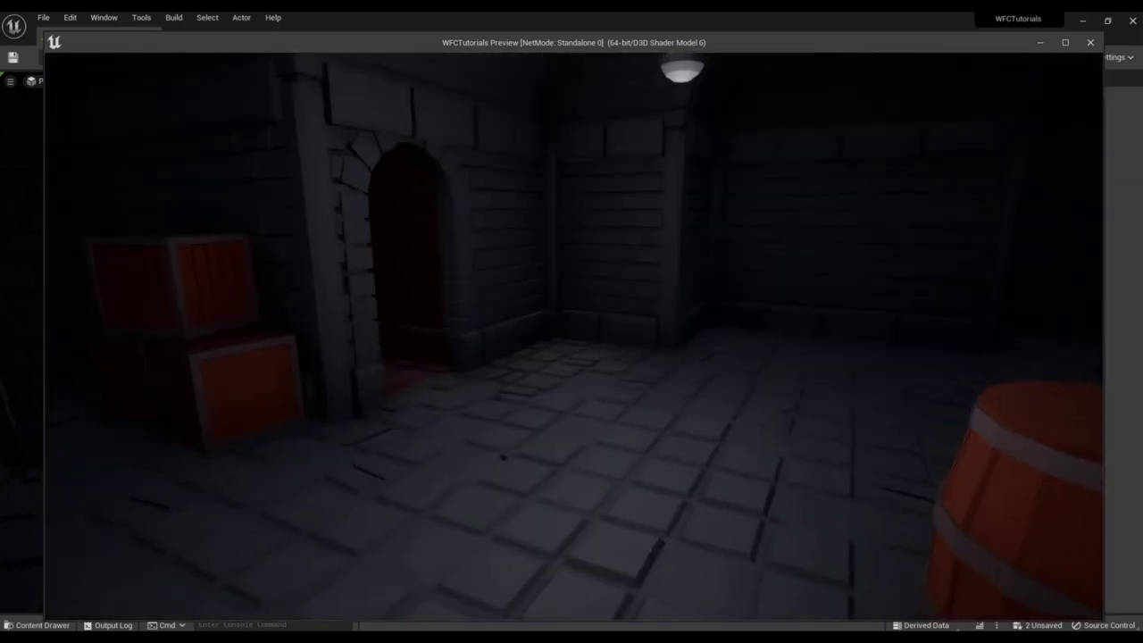
{"action": "key", "text": "w"}
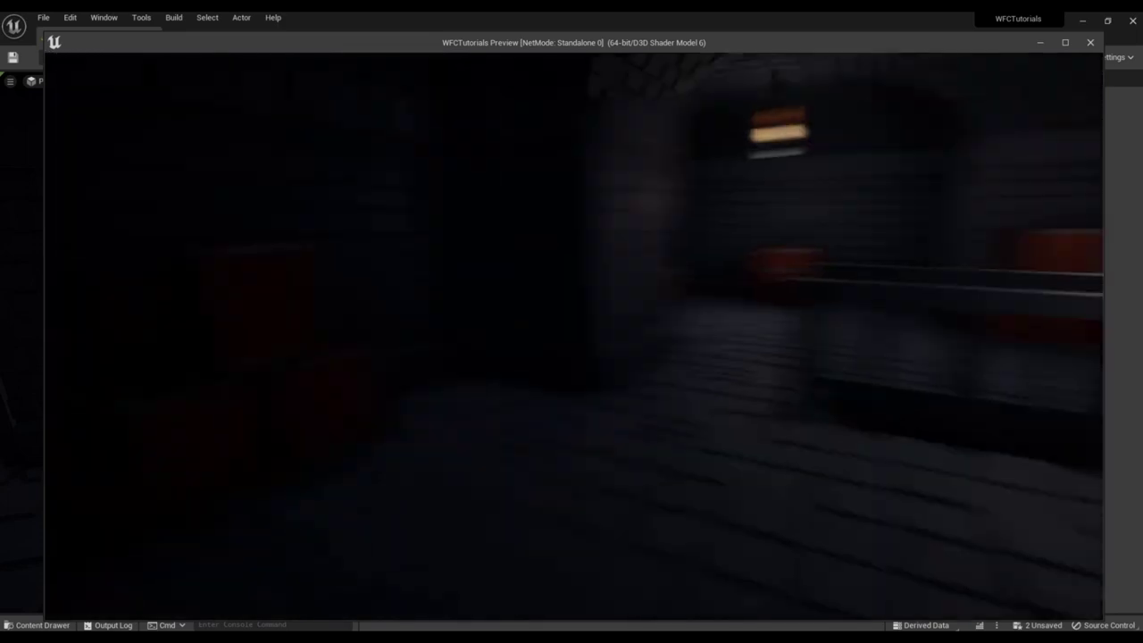
{"action": "key", "text": "w"}
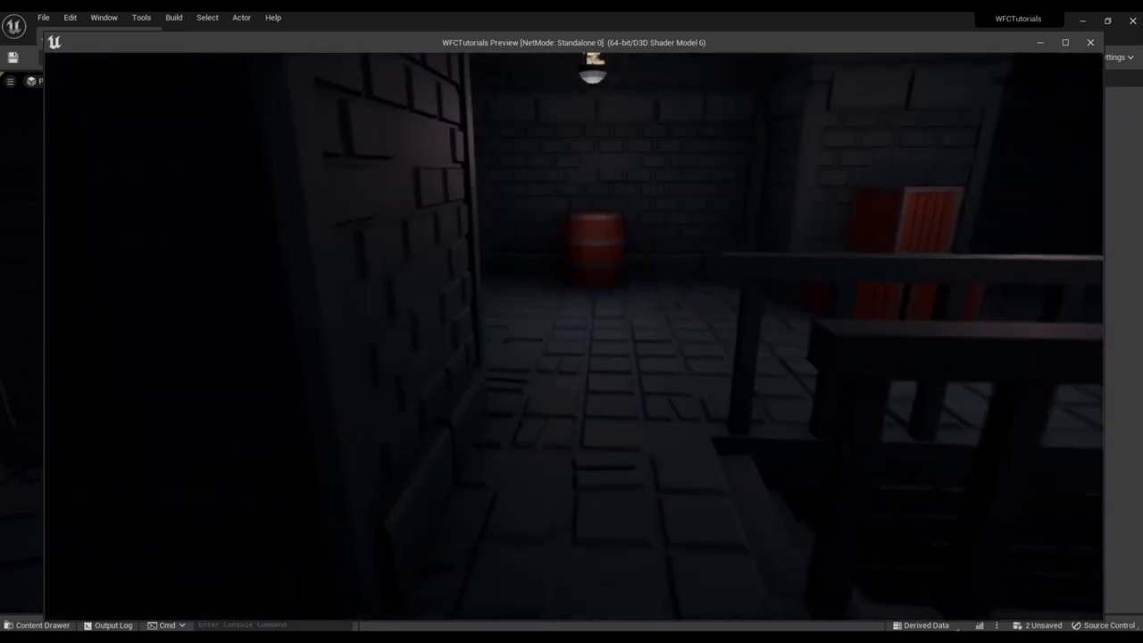
{"action": "key", "text": "w"}
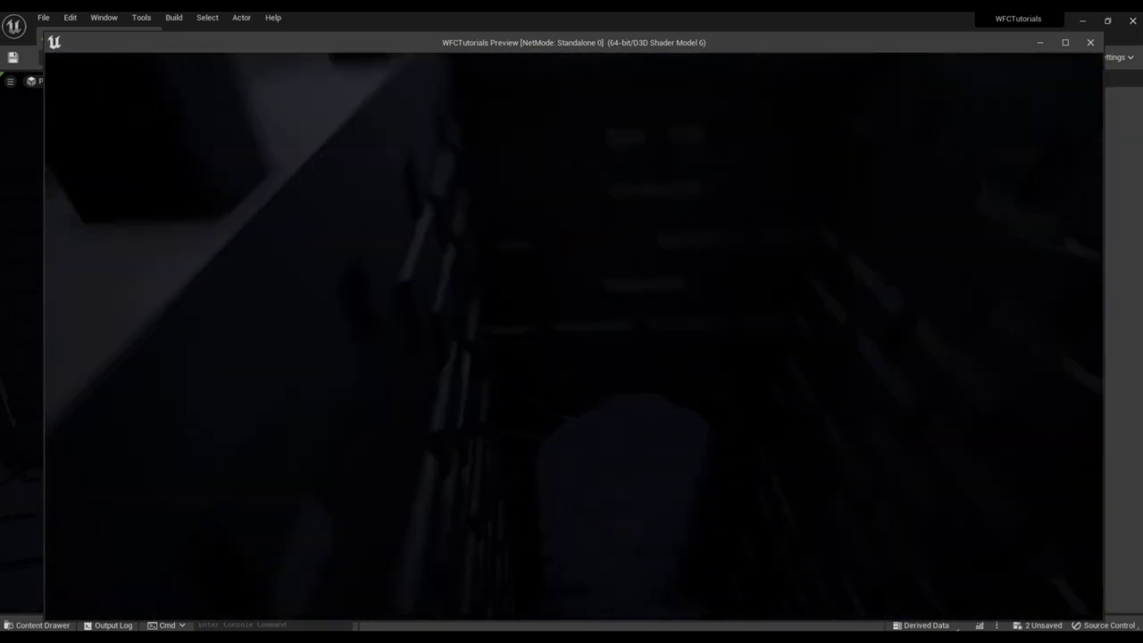
{"action": "key", "text": "w"}
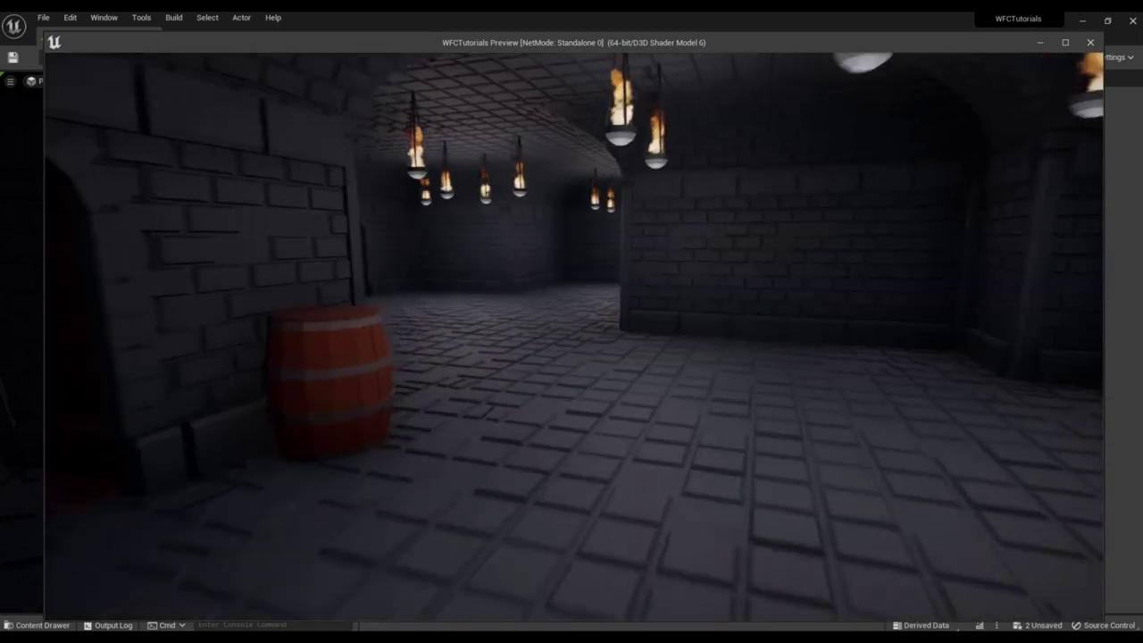
{"action": "key", "text": "w"}
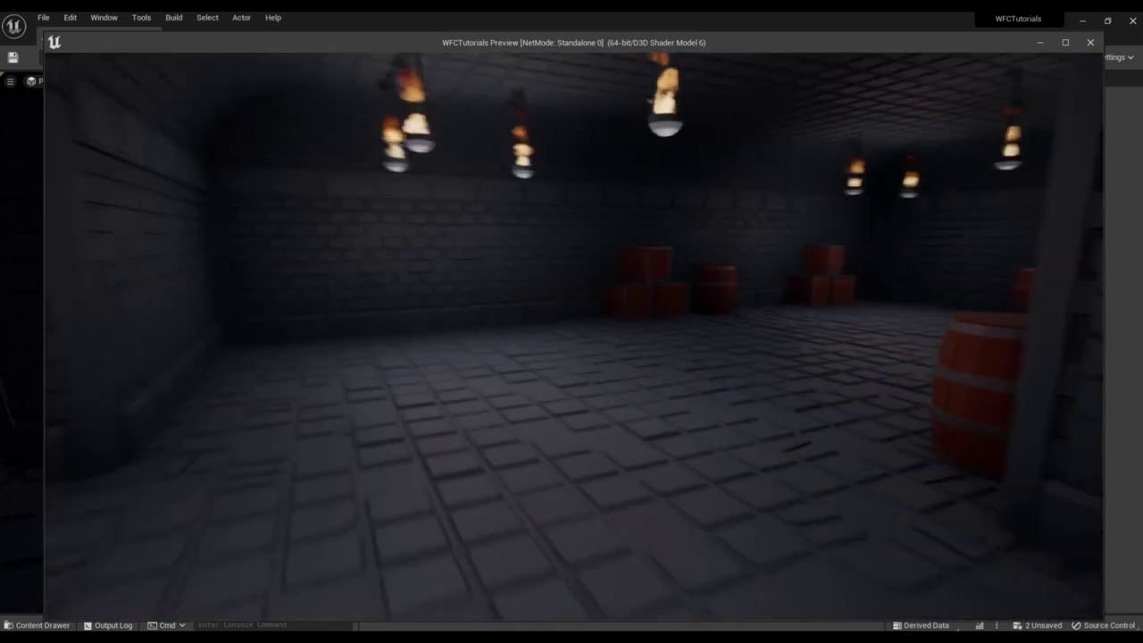
{"action": "key", "text": "w"}
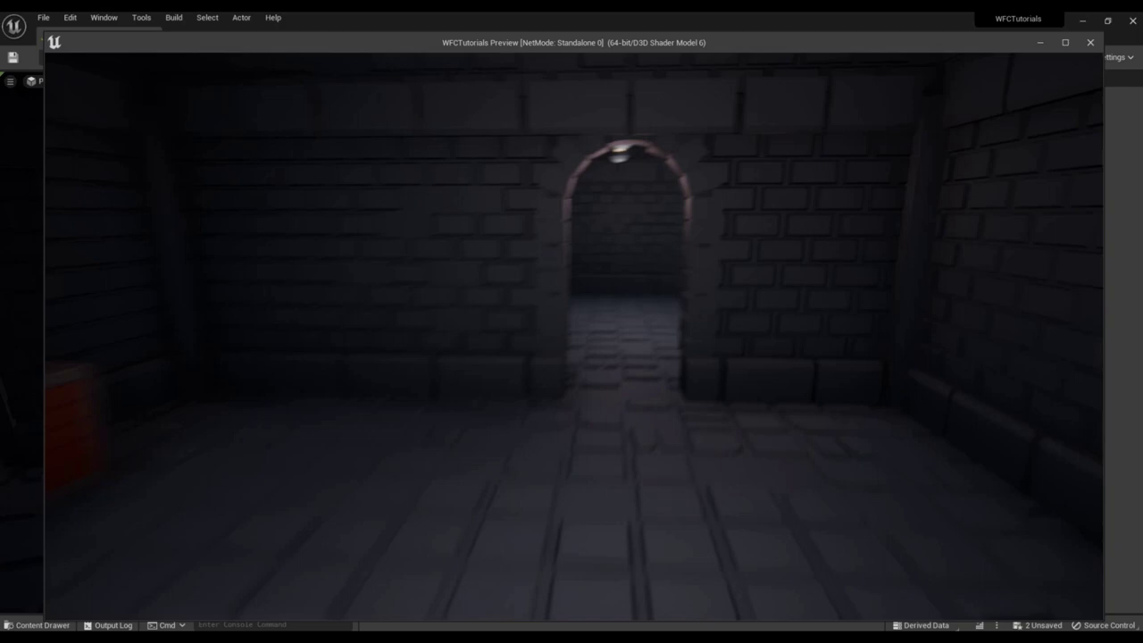
{"action": "key", "text": "w"}
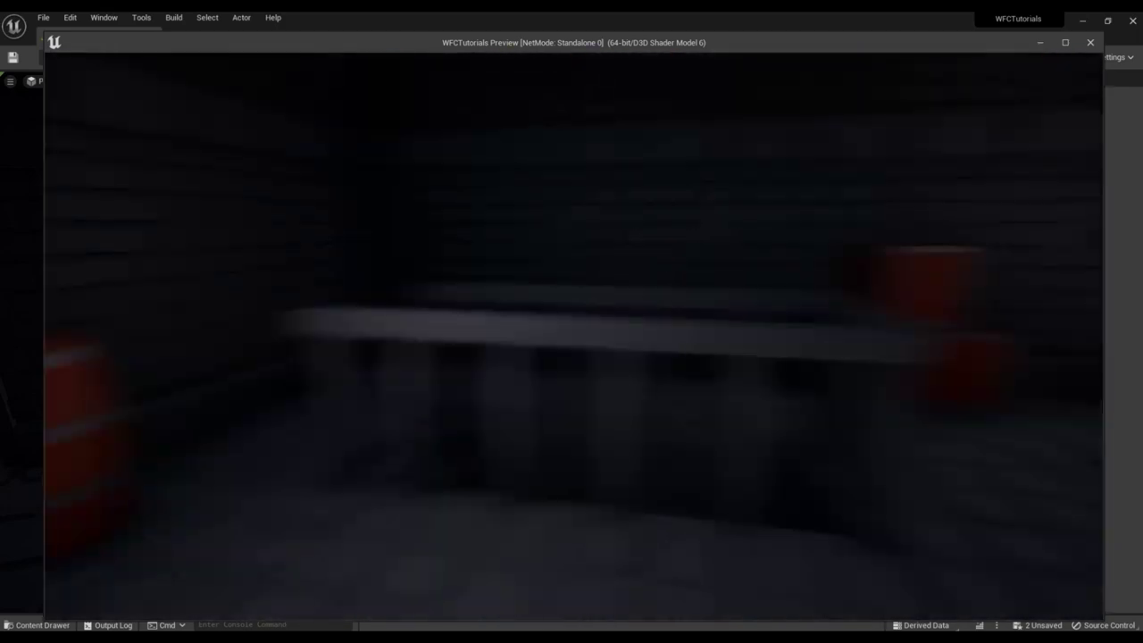
{"action": "key", "text": "w"}
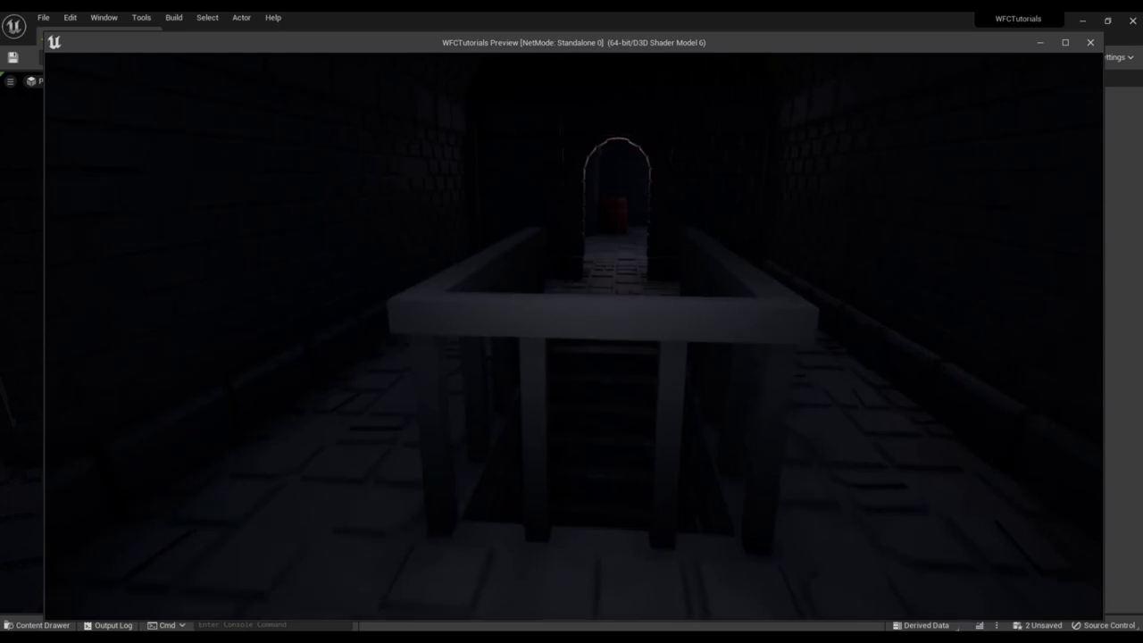
{"action": "key", "text": "w"}
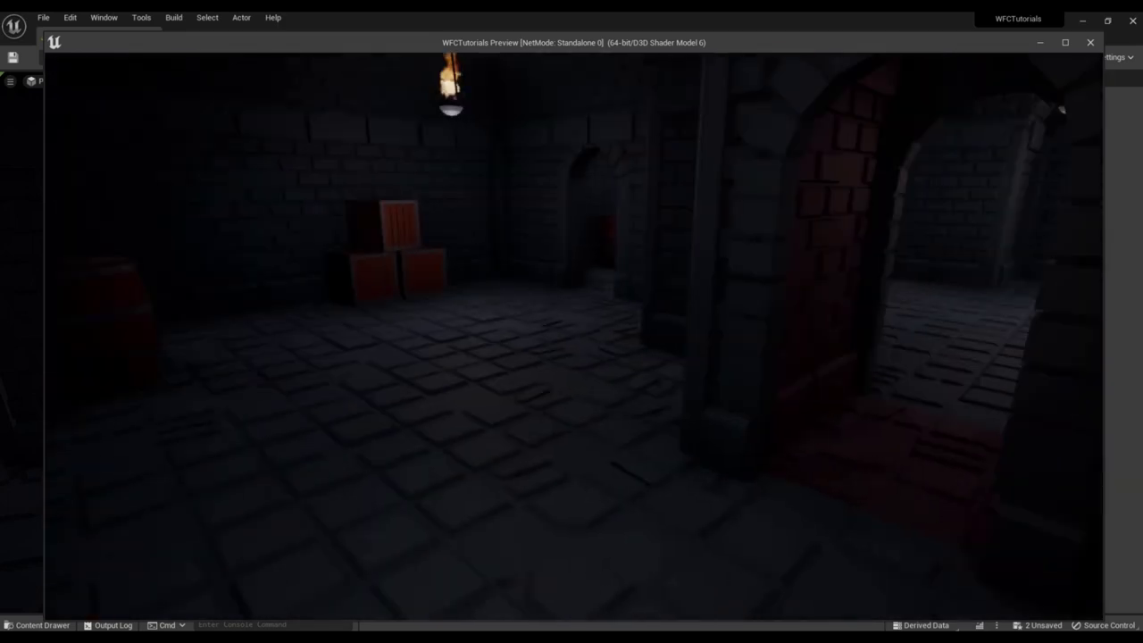
{"action": "key", "text": "w"}
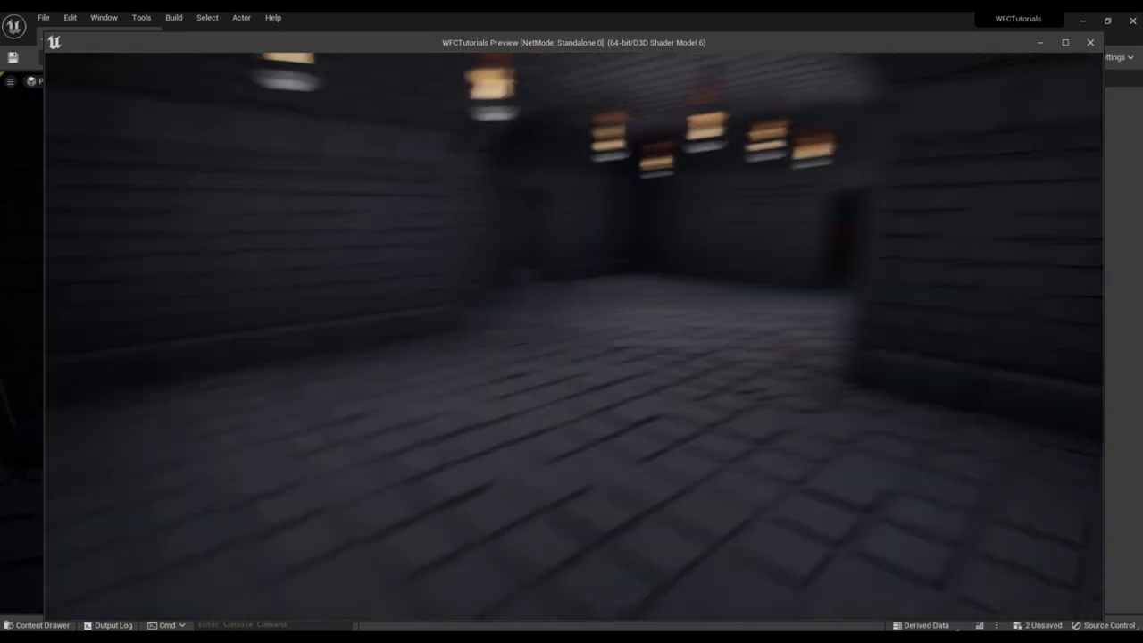
{"action": "key", "text": "w"}
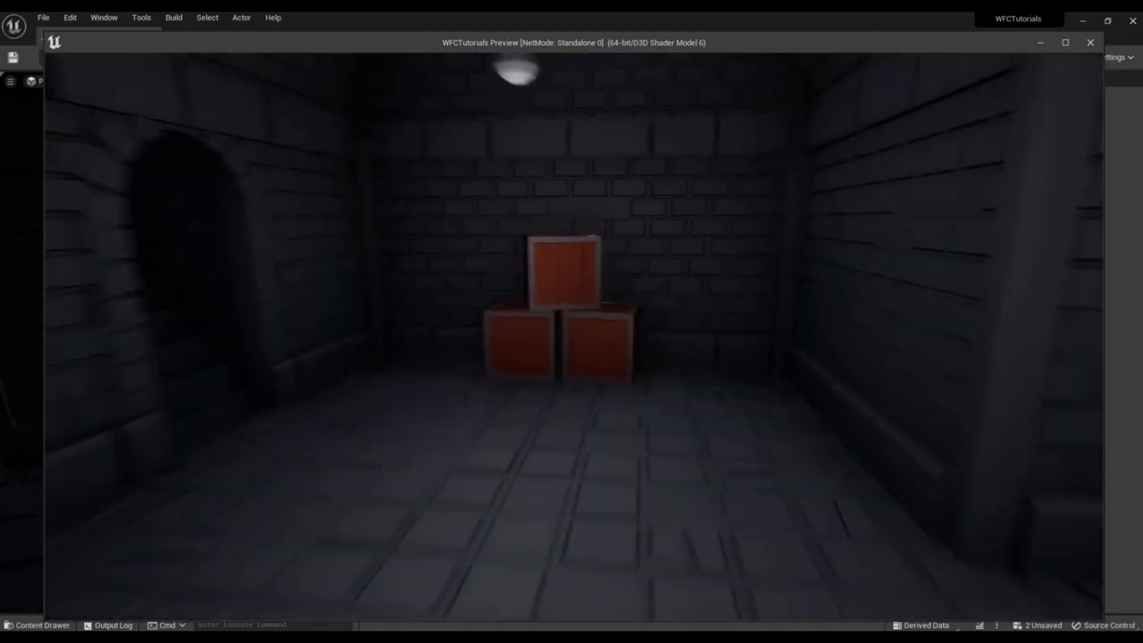
{"action": "key", "text": "Escape"}
{"action": "key", "text": "f"}
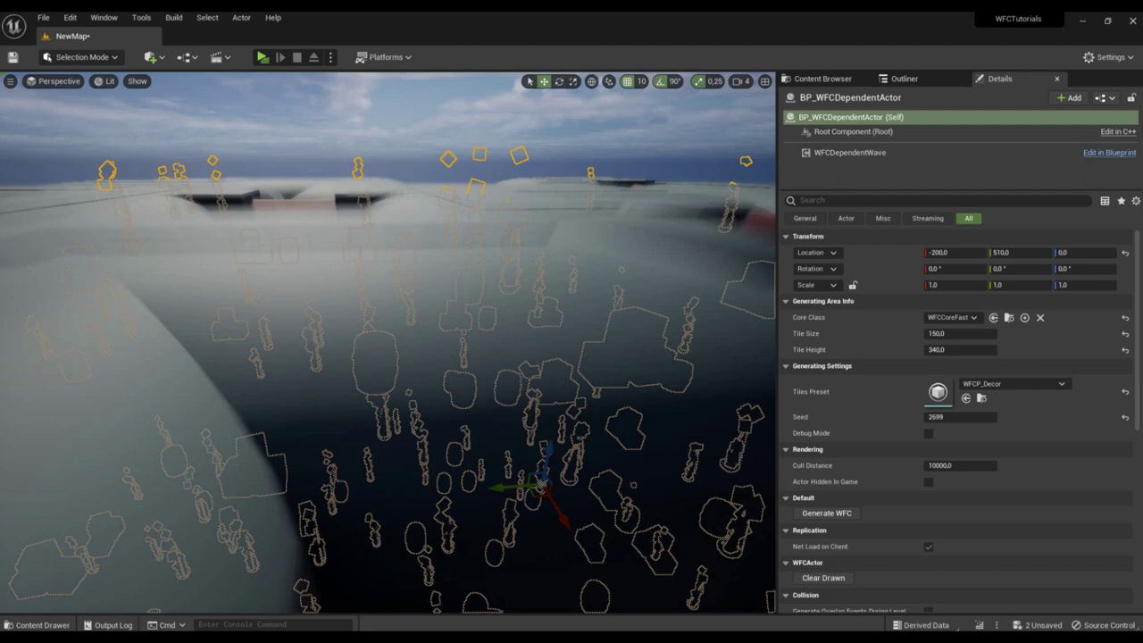